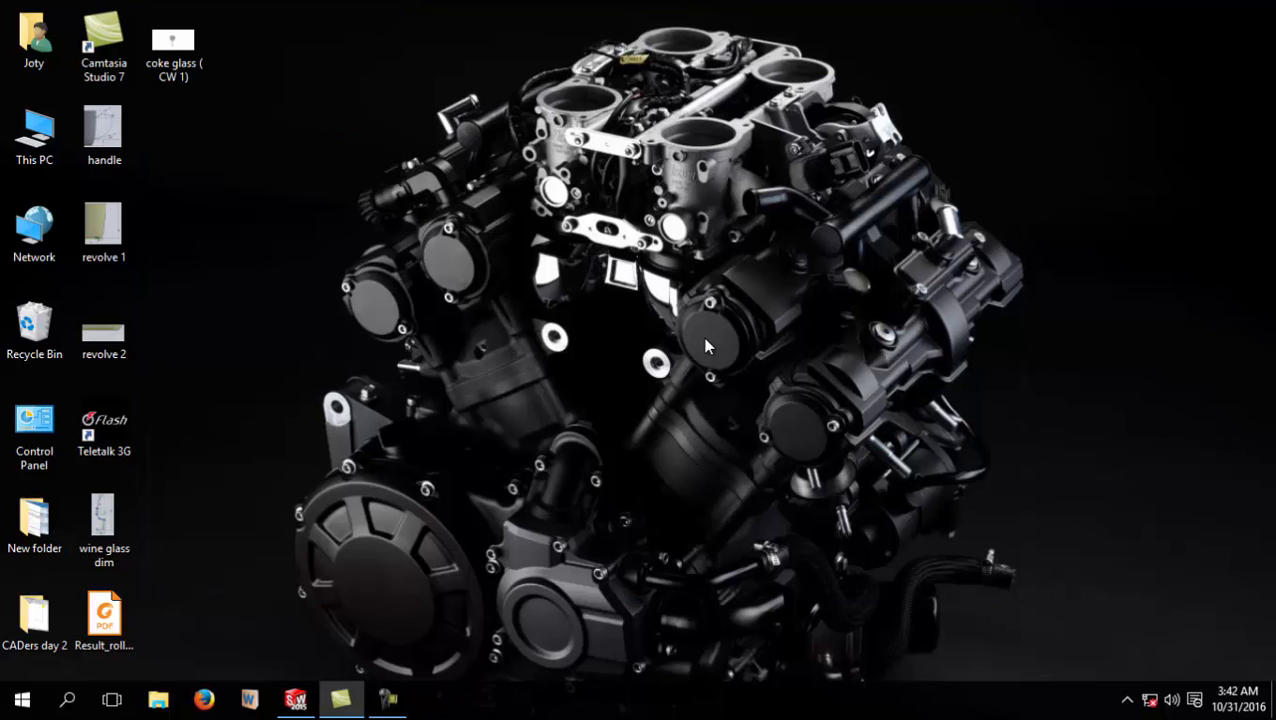
# - Switch to SOLIDWORKS and close the finished hammer head part
pyautogui.click(295, 698)
pyautogui.moveTo(292, 363)
pyautogui.mouseDown(button='middle')
pyautogui.moveTo(322, 333)
pyautogui.moveTo(313, 373)
pyautogui.moveTo(276, 384)
pyautogui.moveTo(310, 411)
pyautogui.moveTo(305, 273)
pyautogui.moveTo(293, 305)
pyautogui.moveTo(307, 357)
pyautogui.moveTo(292, 340)
pyautogui.mouseUp(button='middle')
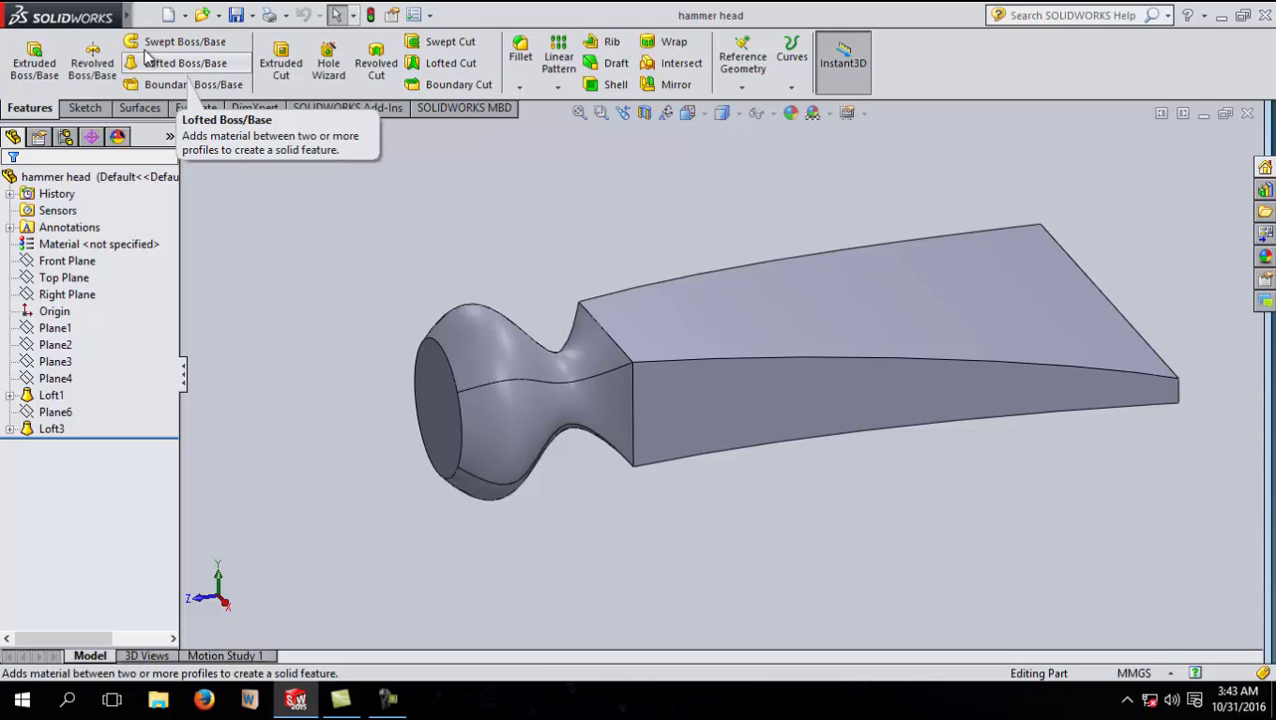
pyautogui.click(1247, 113)
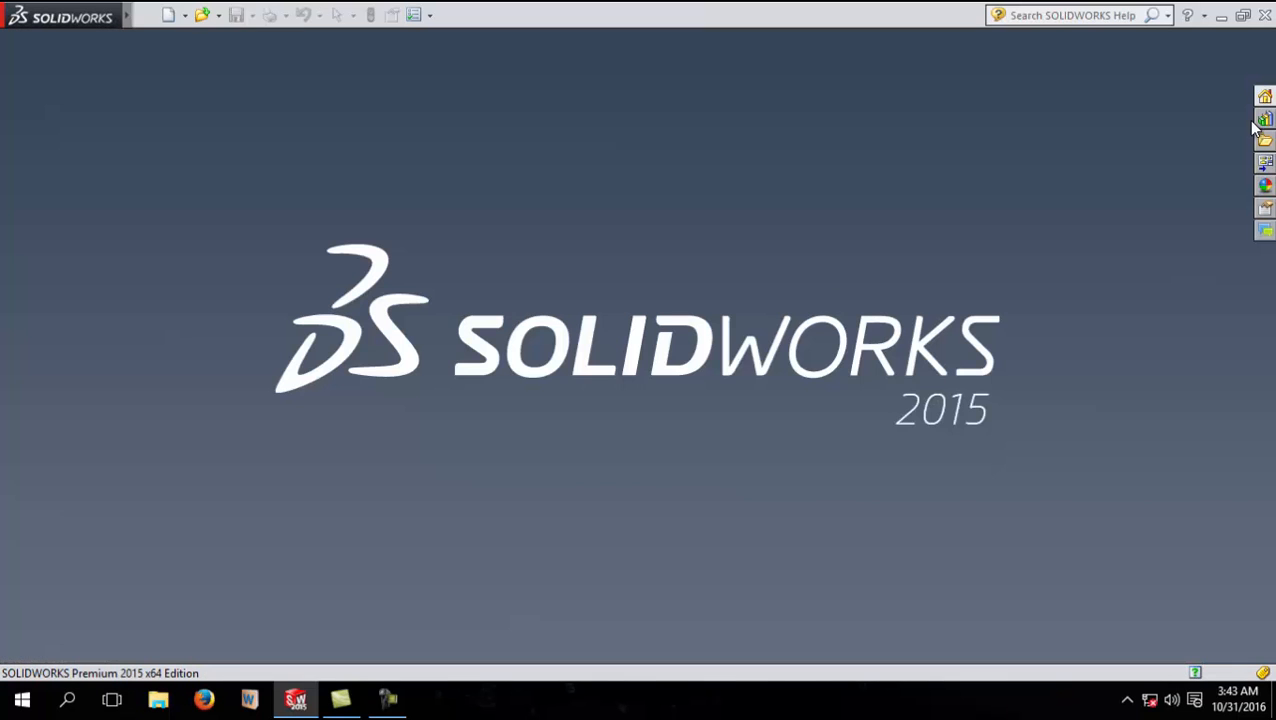
# - Create a new part document and set its unit system to MMGS (millimeter, gram, second)
pyautogui.click(168, 15)
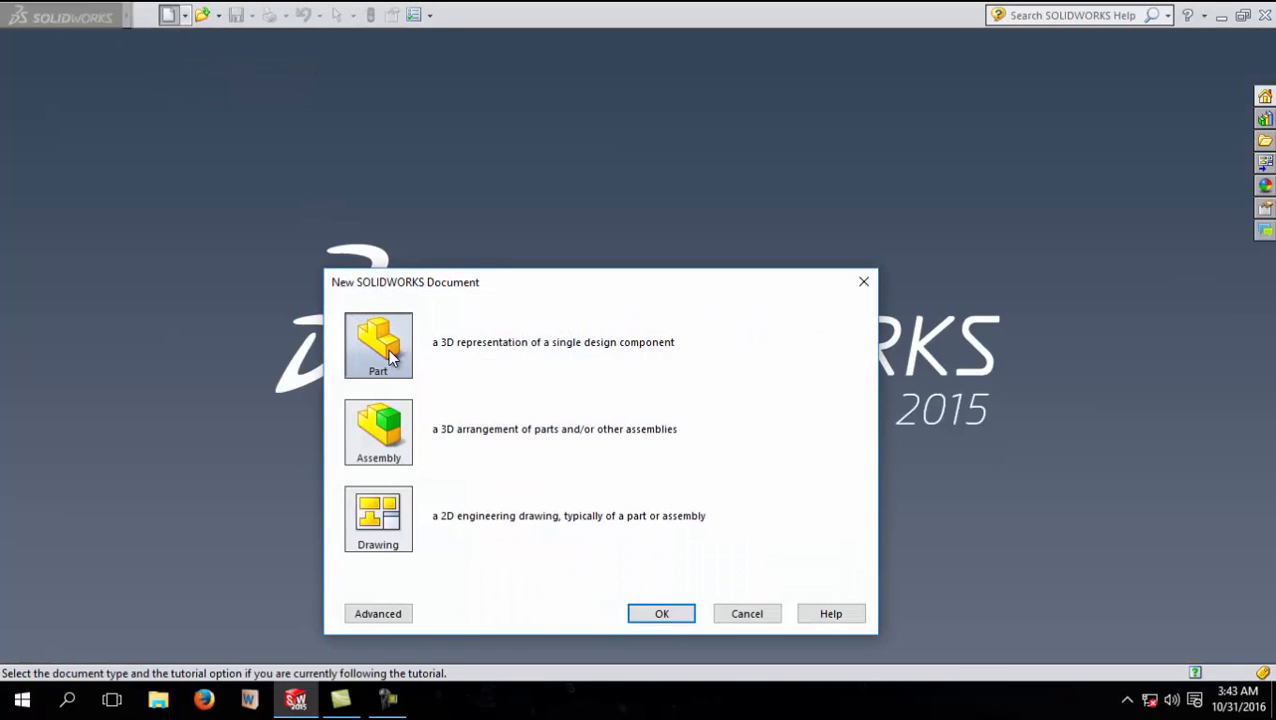
pyautogui.click(656, 612)
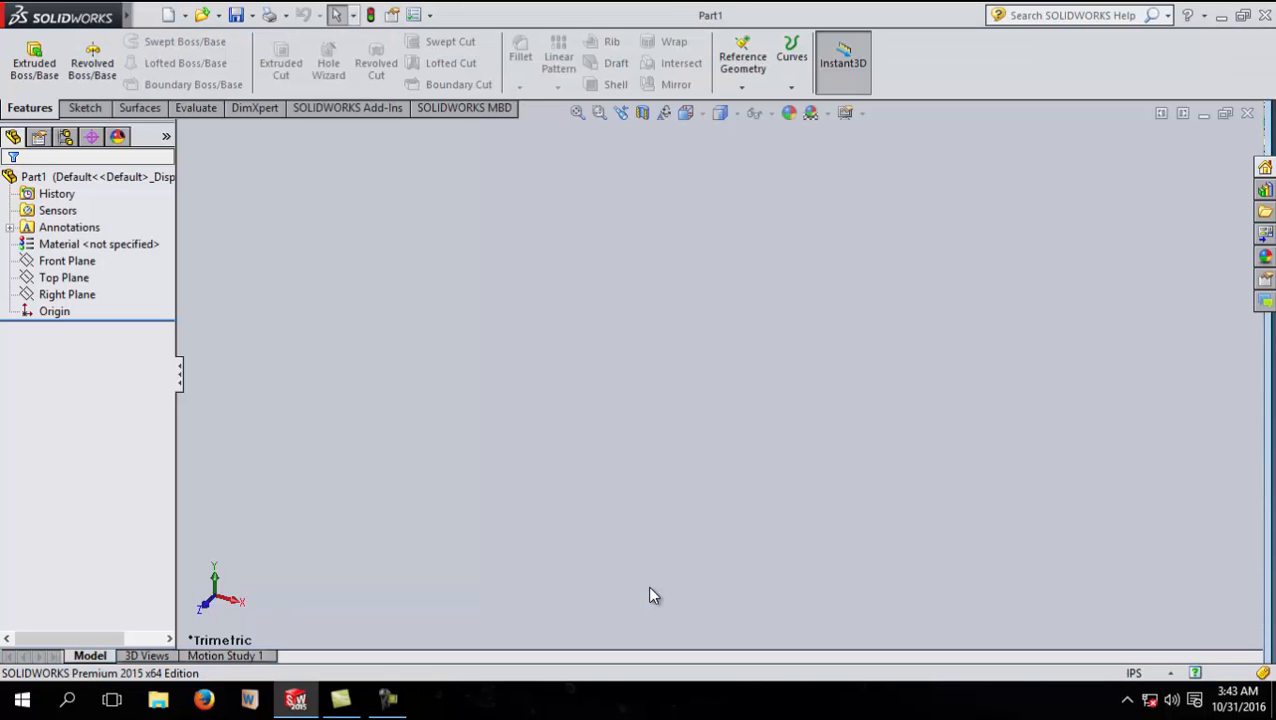
pyautogui.click(70, 262)
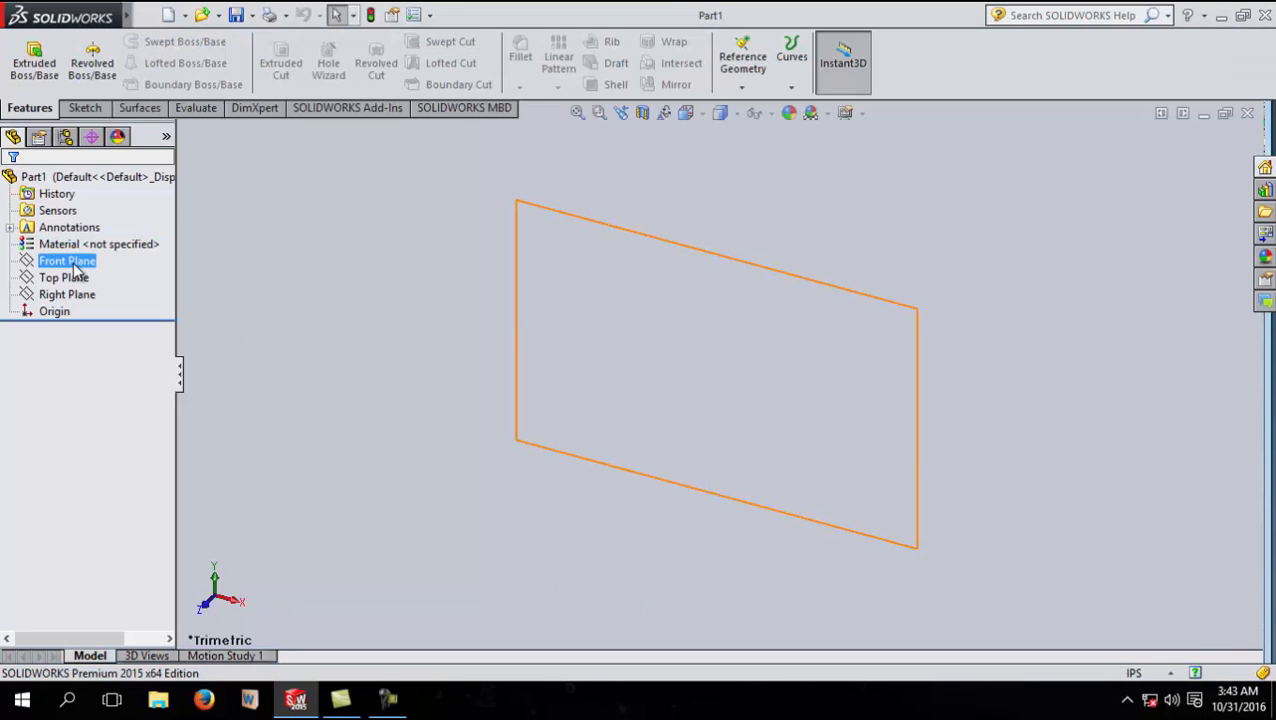
pyautogui.click(912, 550)
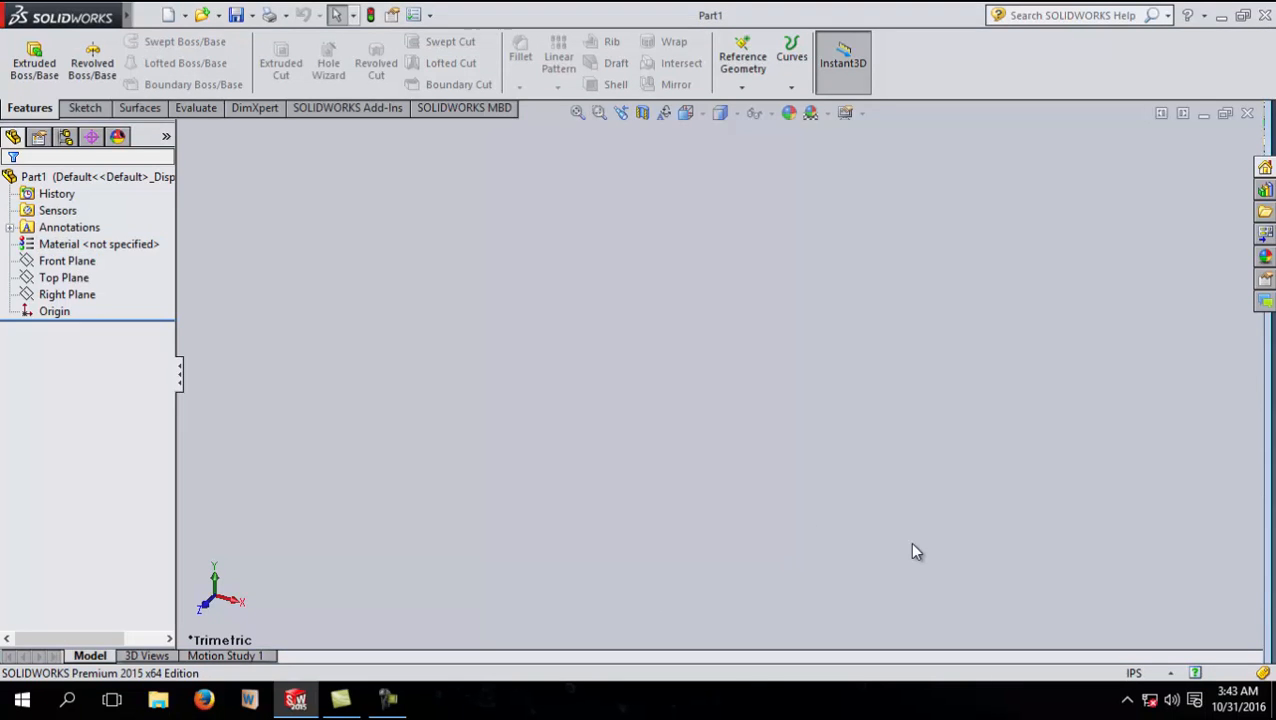
pyautogui.click(1165, 671)
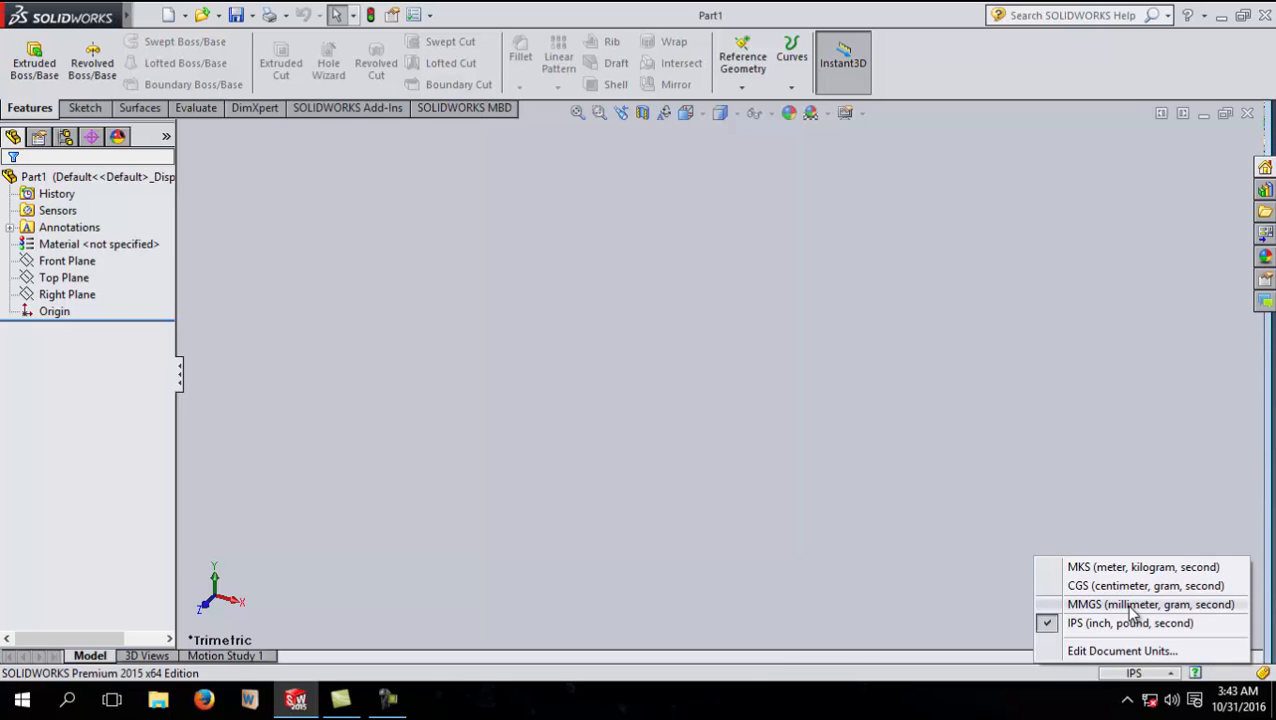
pyautogui.click(1133, 605)
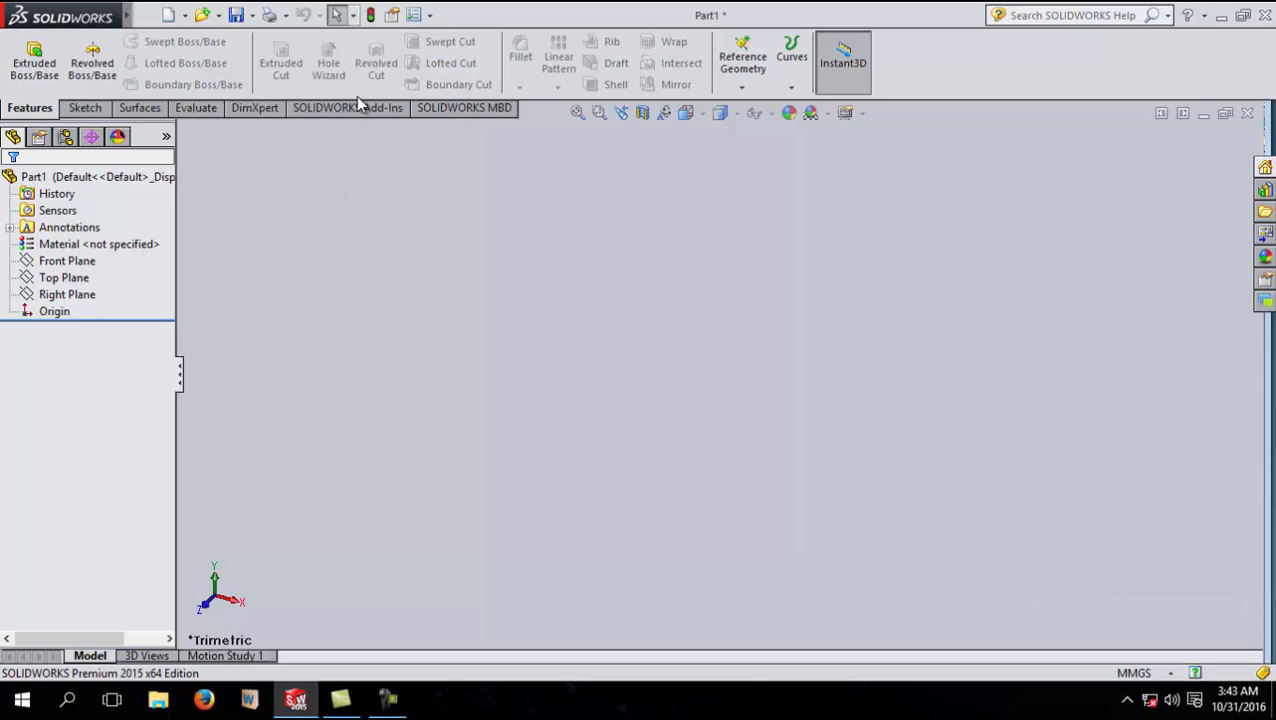
# - Start a sketch on the Front Plane and draw a circle about 139 mm in diameter centred on the origin
pyautogui.click(68, 262)
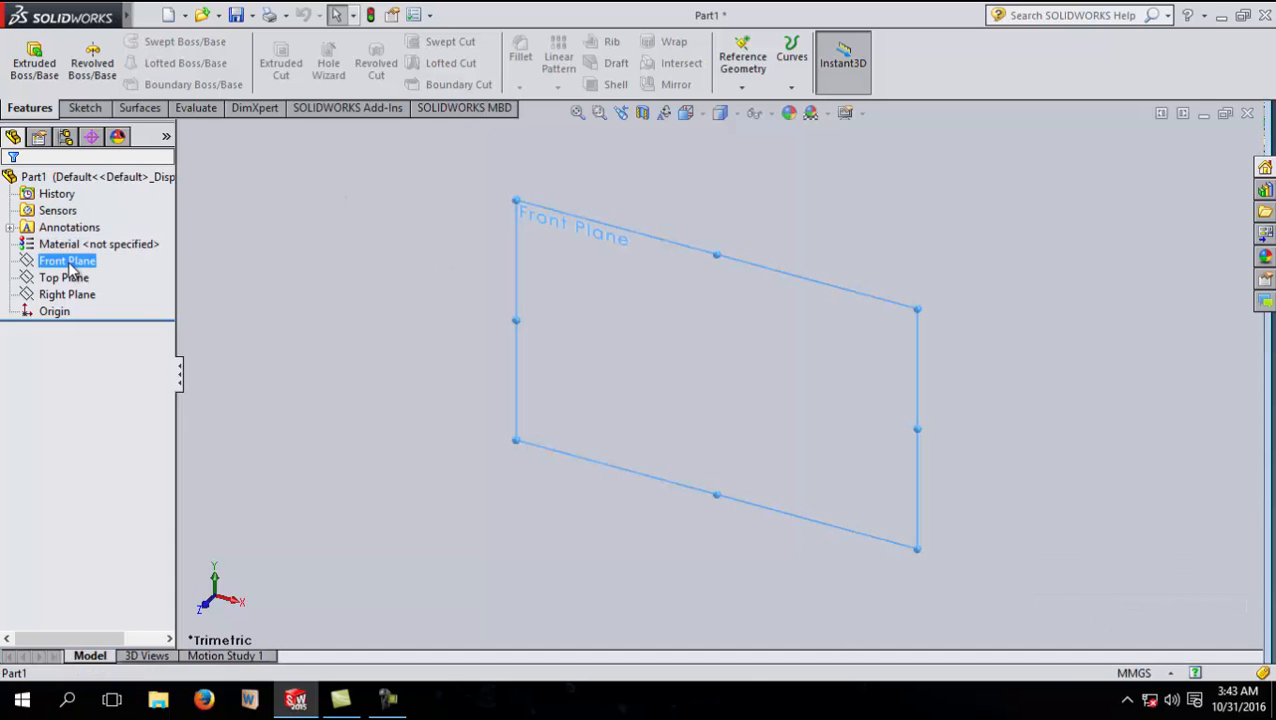
pyautogui.click(83, 237)
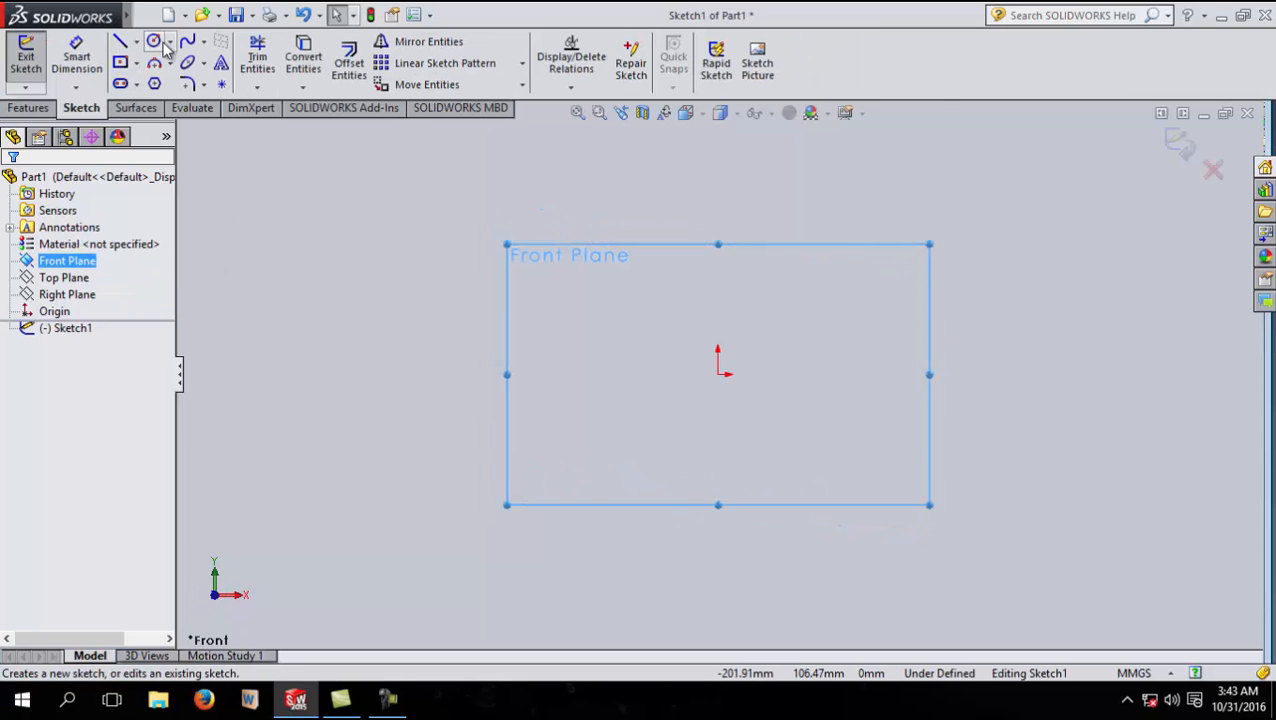
pyautogui.click(160, 44)
pyautogui.moveTo(718, 374)
pyautogui.mouseDown()
pyautogui.moveTo(826, 504)
pyautogui.moveTo(849, 478)
pyautogui.mouseUp()
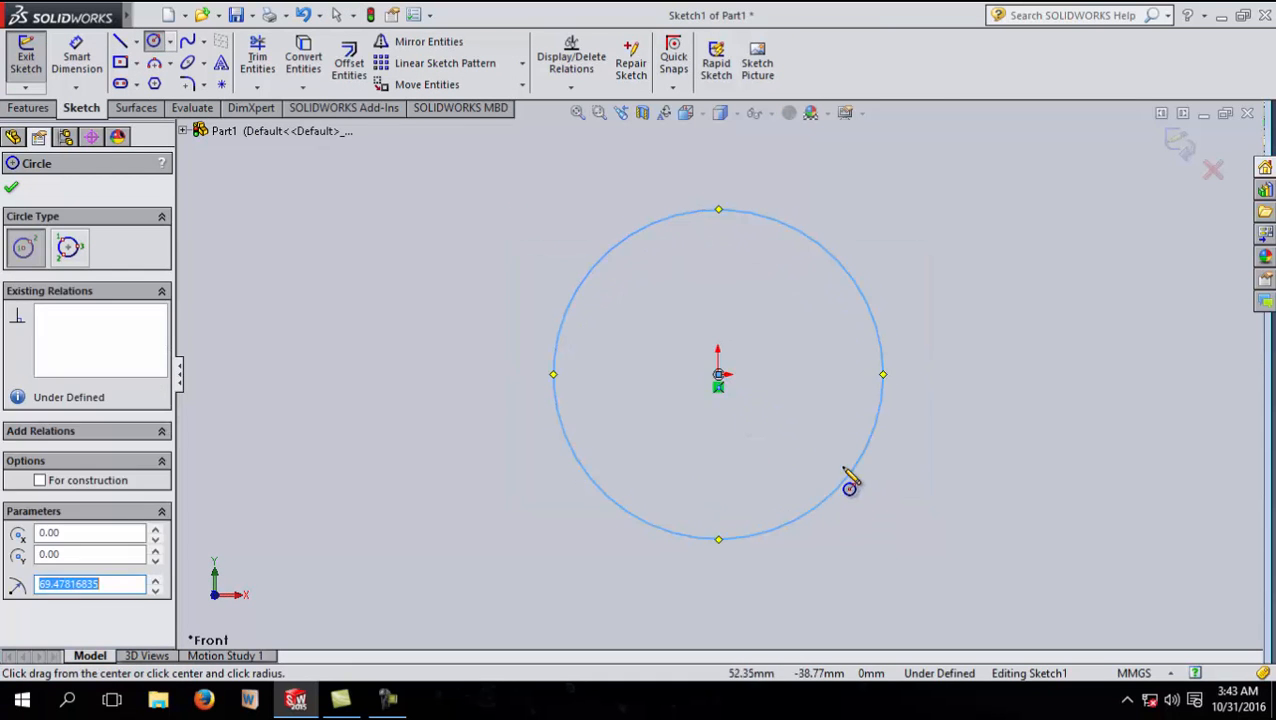
# - Dimension the circle's diameter as 80 mm and exit the sketch
pyautogui.click(72, 62)
pyautogui.click(562, 336)
pyautogui.click(490, 332)
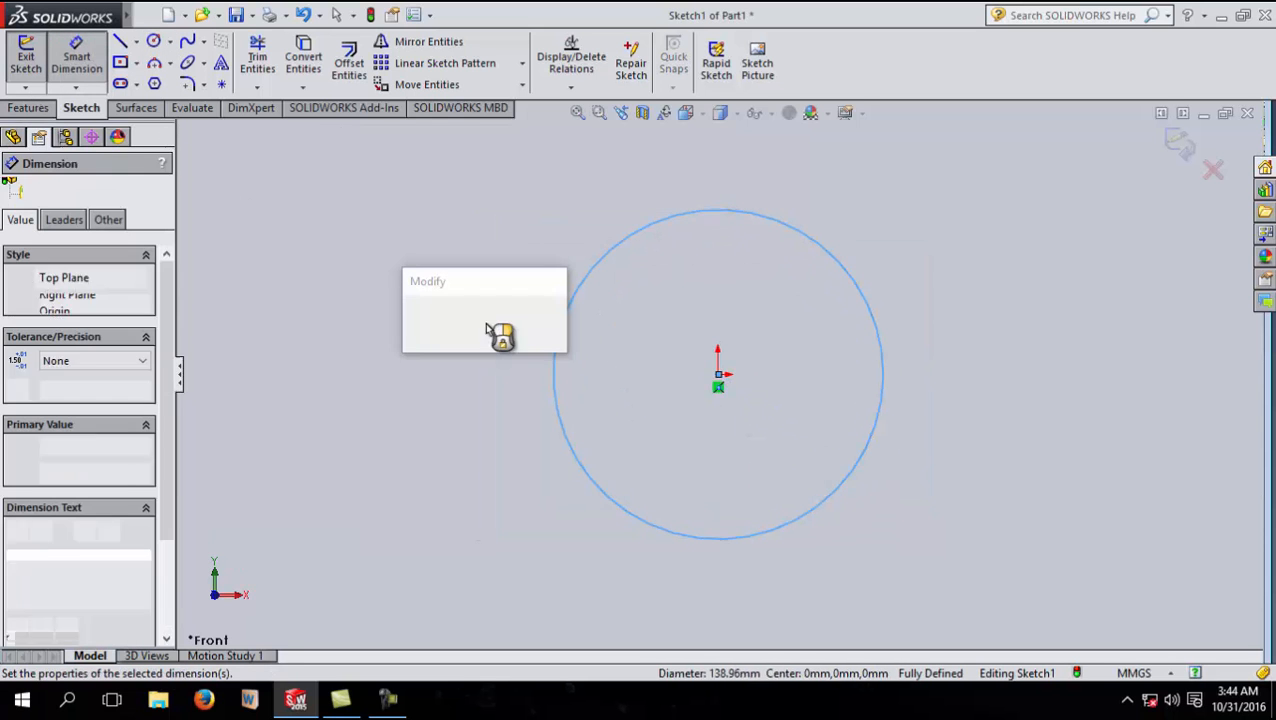
pyautogui.write('80')
pyautogui.press('Return')
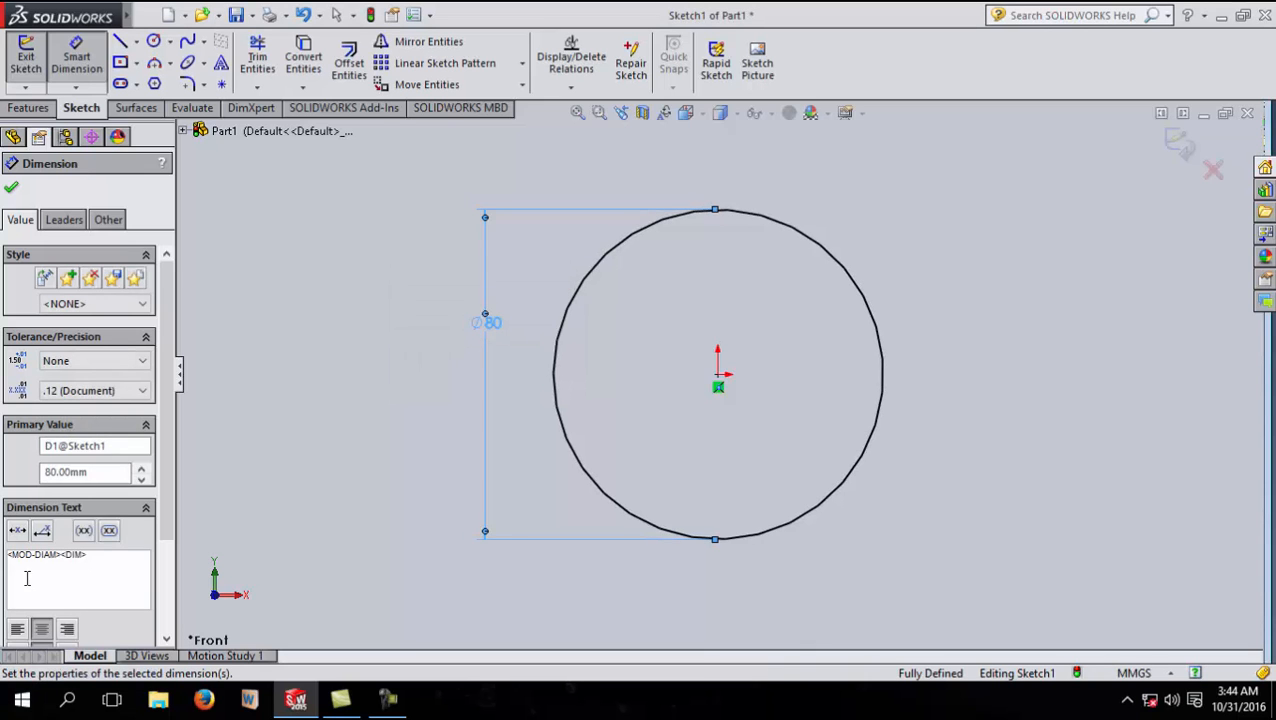
pyautogui.click(11, 187)
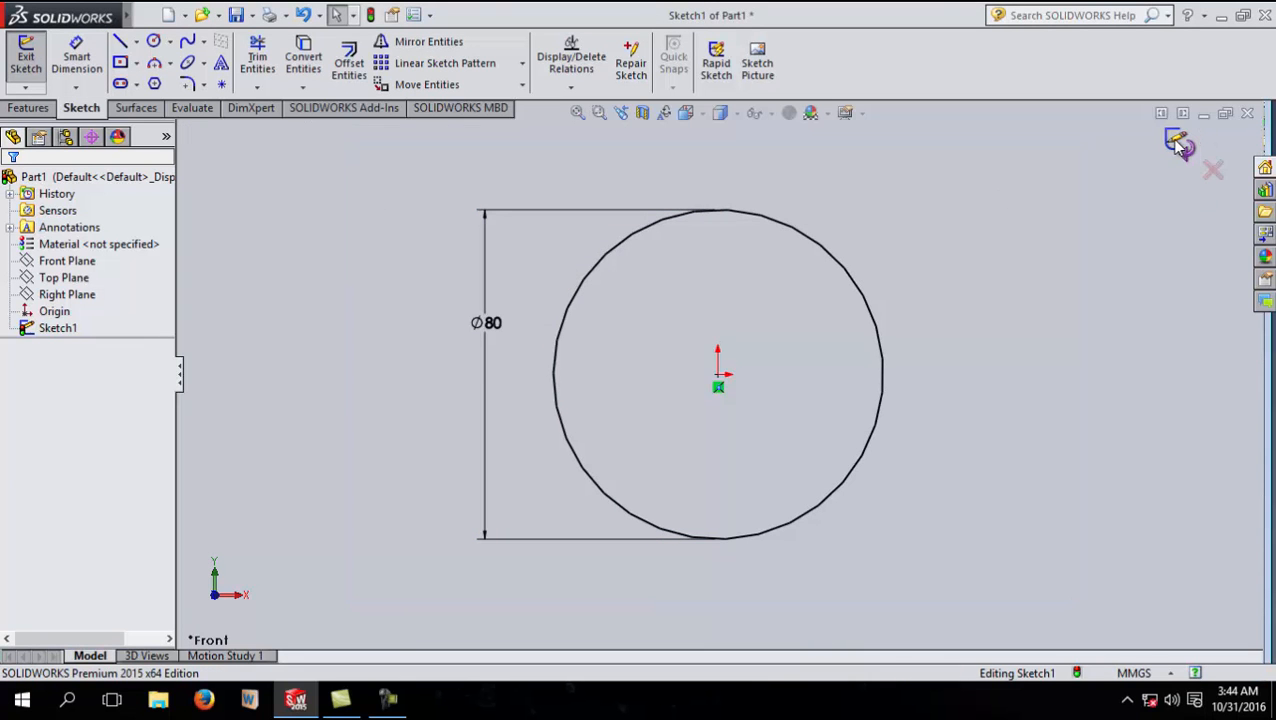
pyautogui.click(1178, 143)
# - Create a reference plane parallel to the Front Plane at a 30 mm distance with the offset flipped
pyautogui.scroll(4, 780, 350)
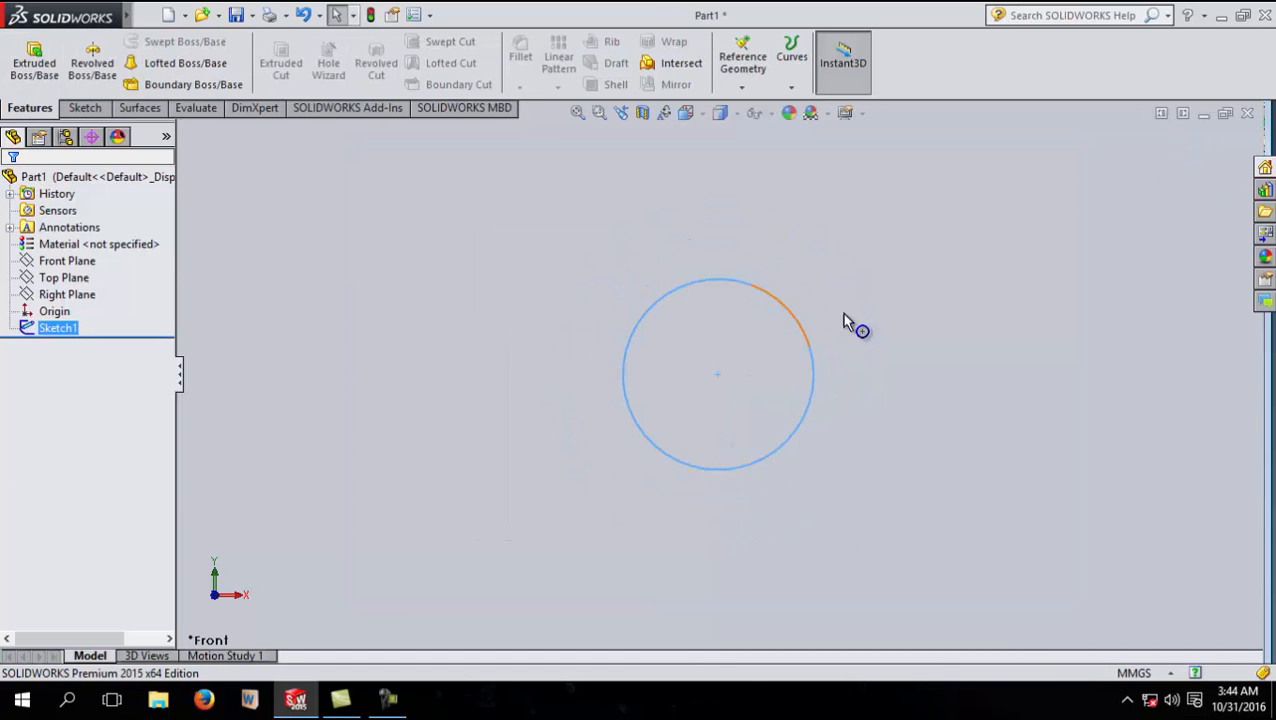
pyautogui.moveTo(830, 336); pyautogui.dragTo(803, 350, button='middle')
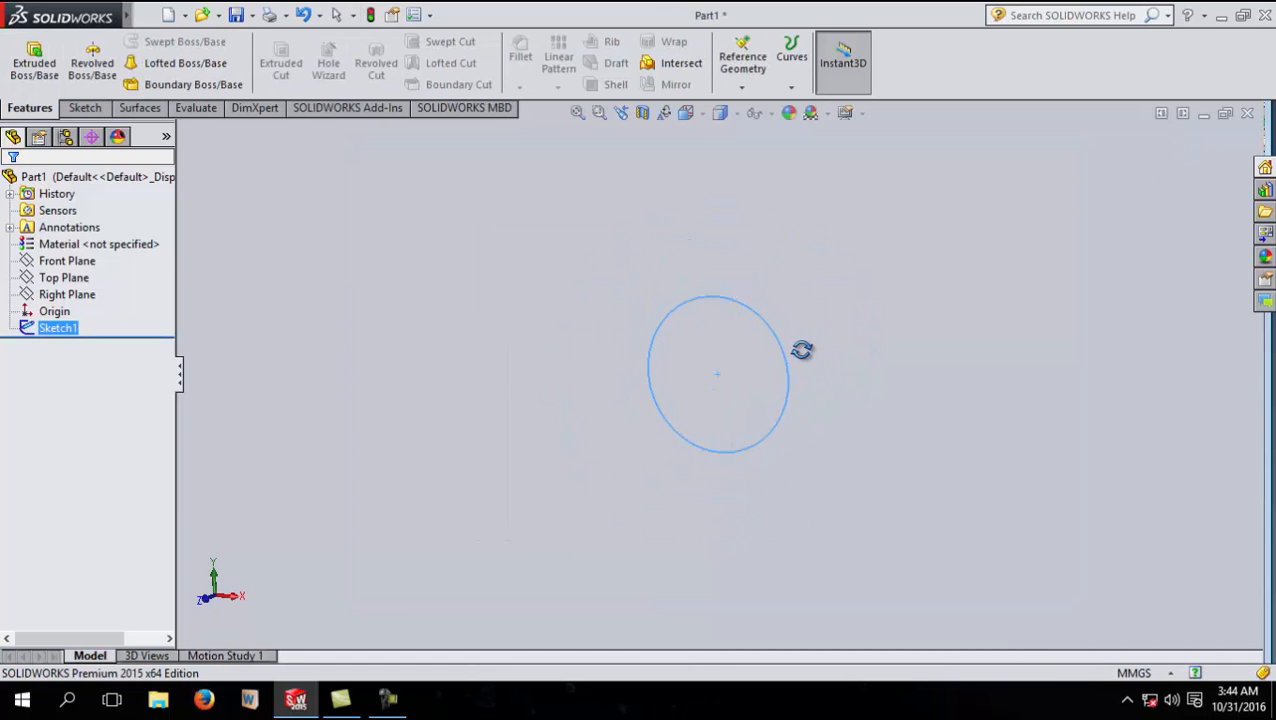
pyautogui.click(47, 264)
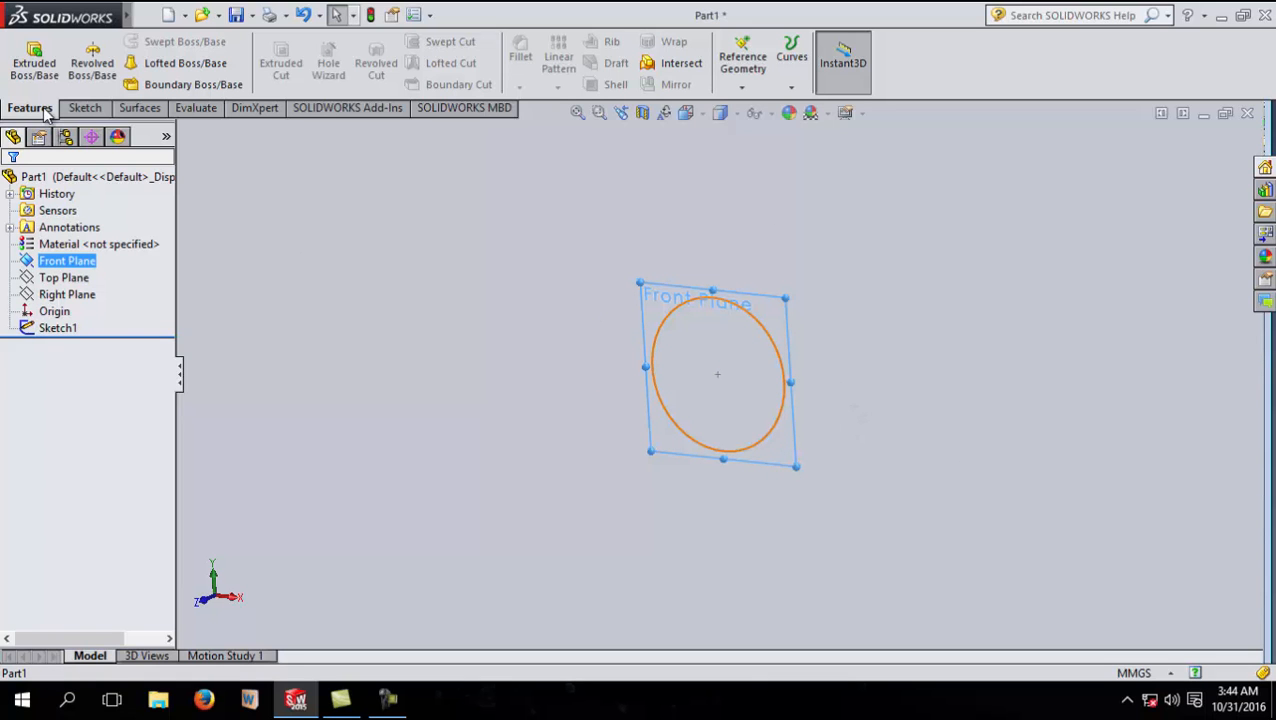
pyautogui.click(745, 62)
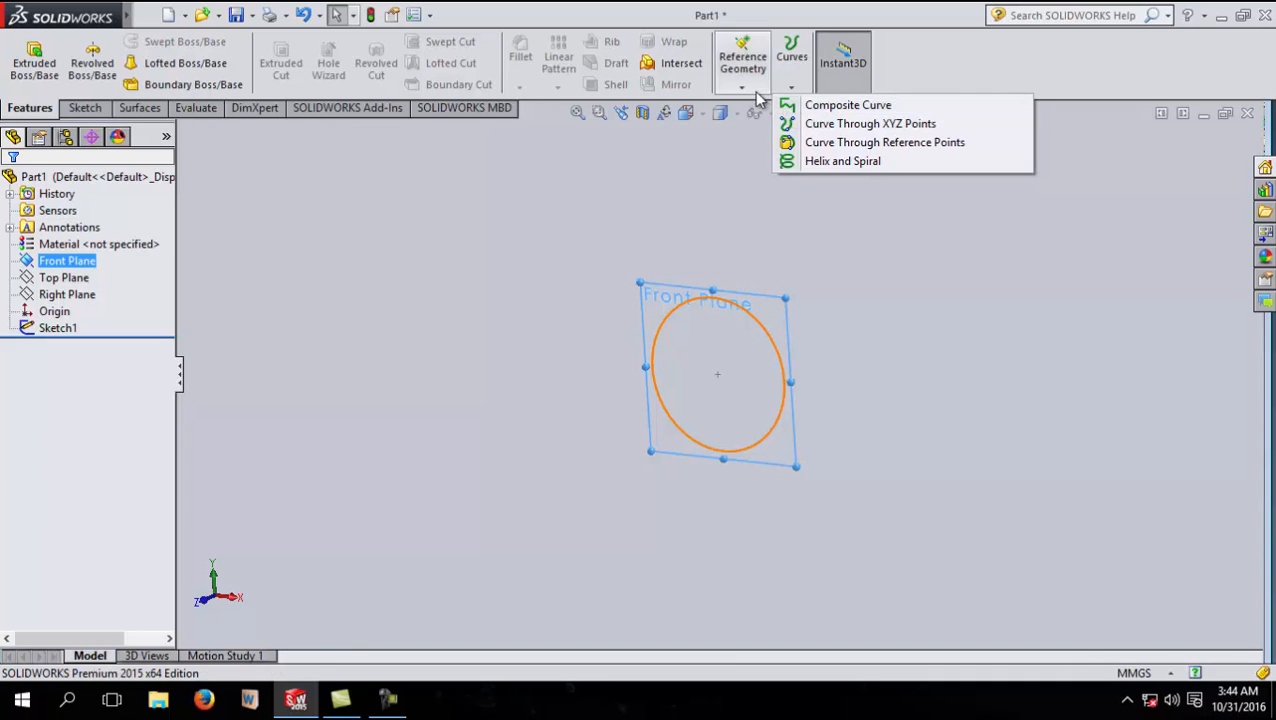
pyautogui.click(760, 106)
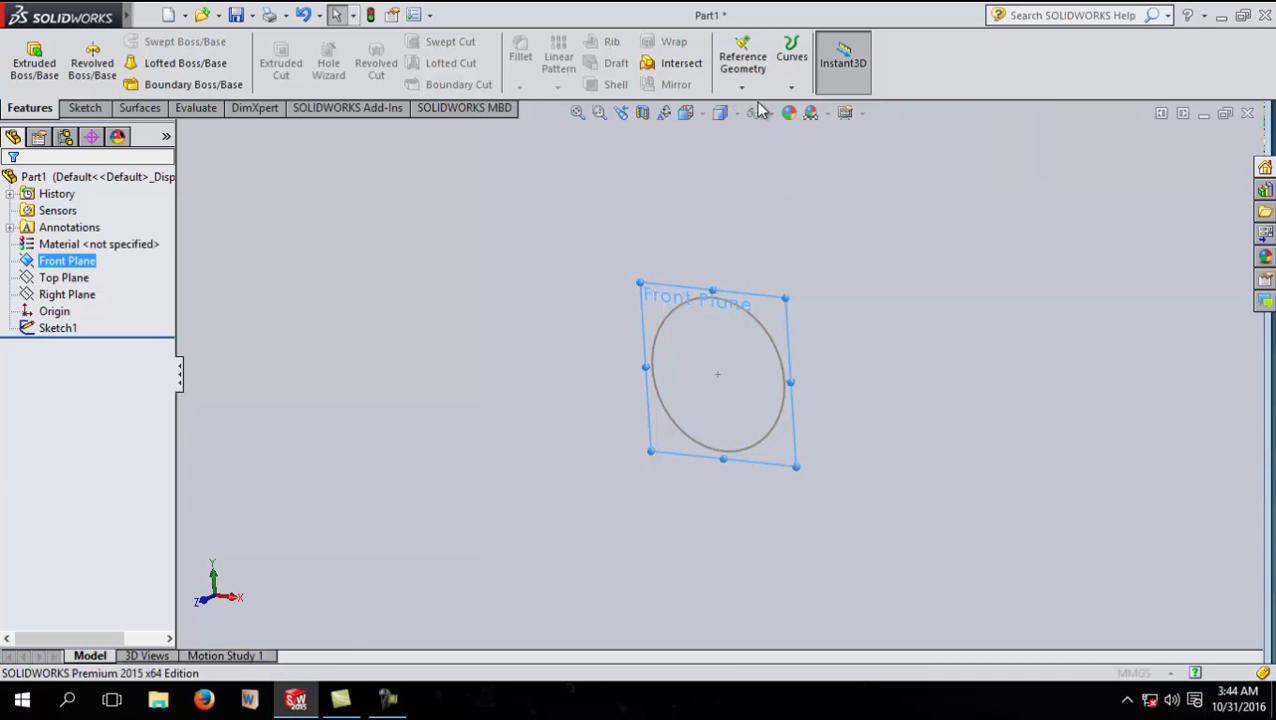
pyautogui.moveTo(766, 283); pyautogui.dragTo(765, 312, button='middle')
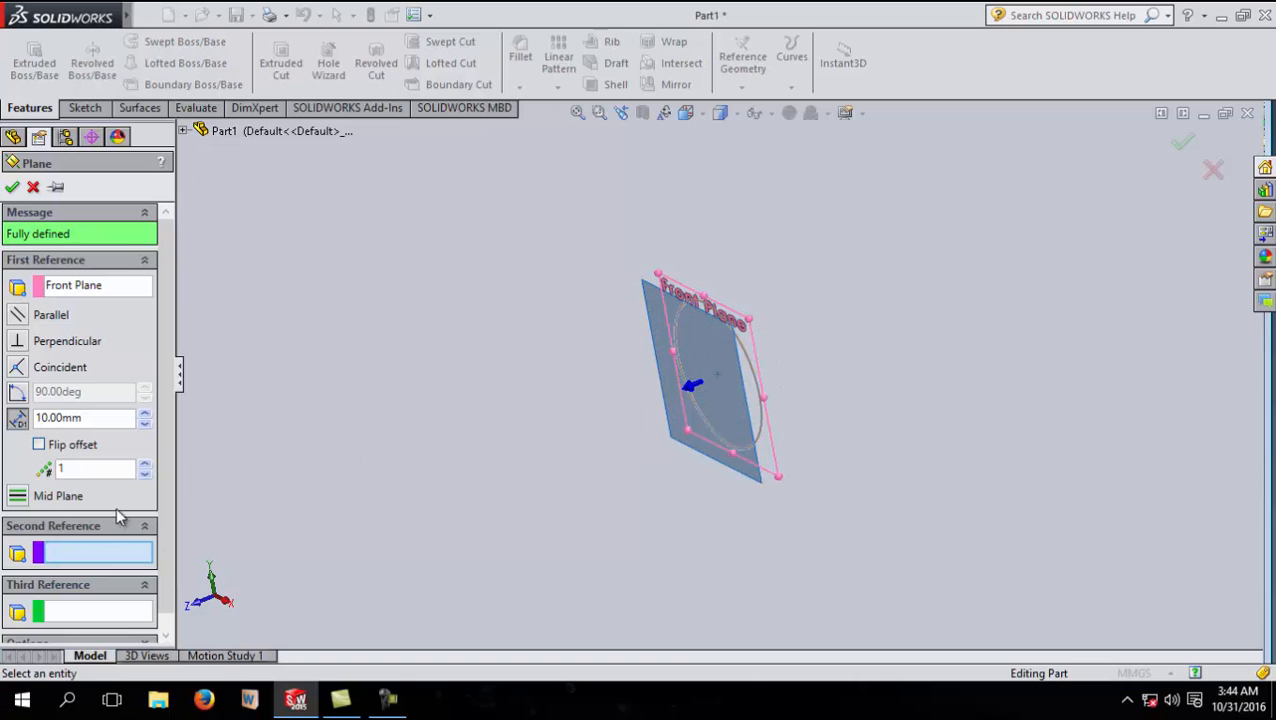
pyautogui.click(39, 445)
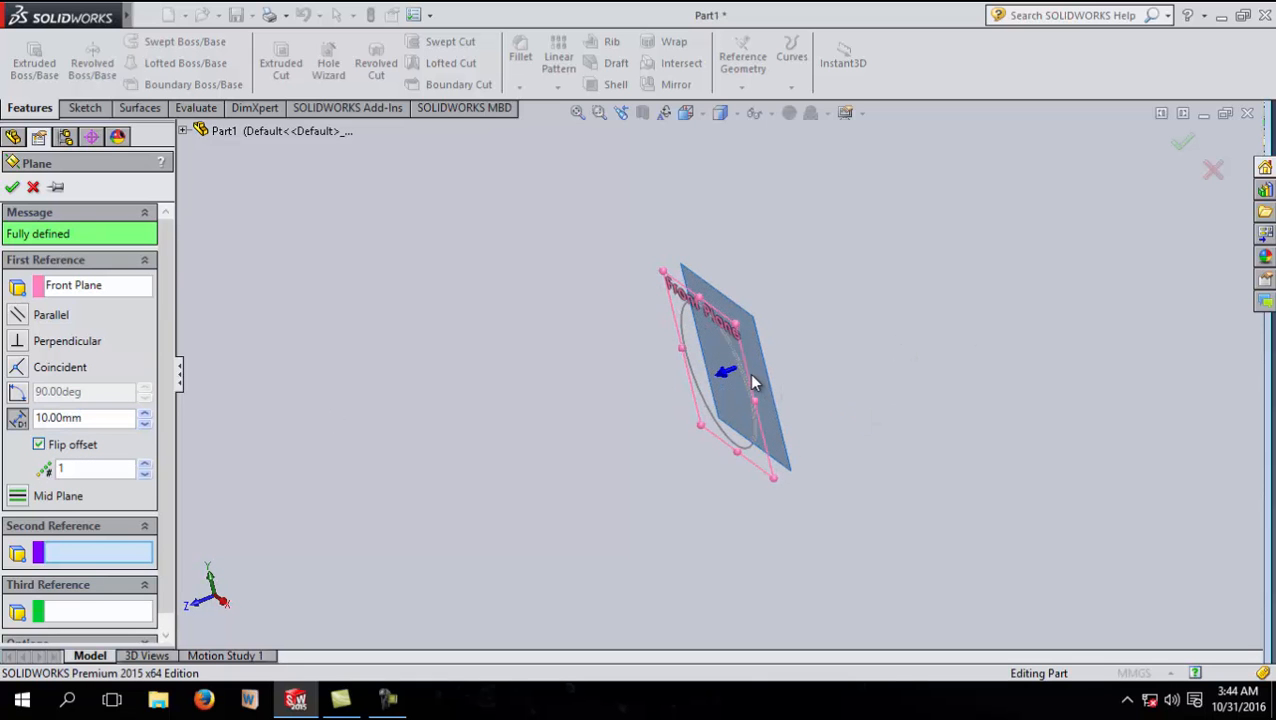
pyautogui.moveTo(126, 417); pyautogui.dragTo(4, 460)
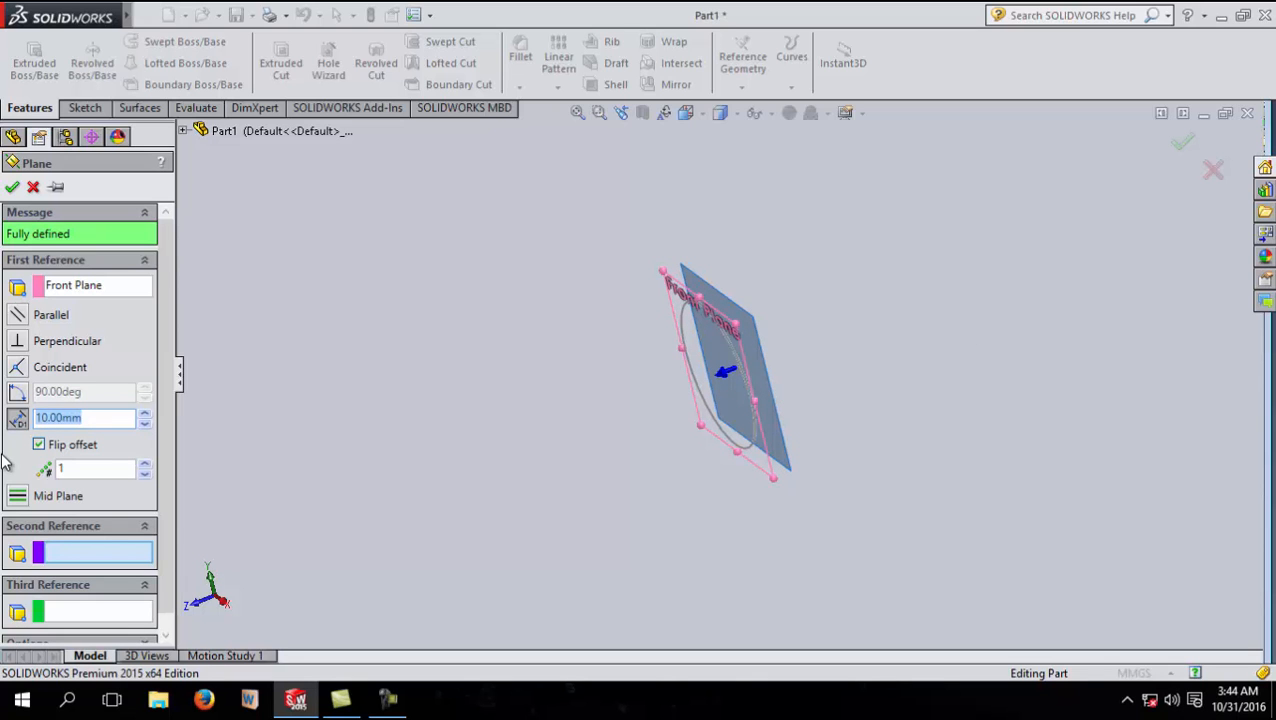
pyautogui.write('30')
pyautogui.press('Return')
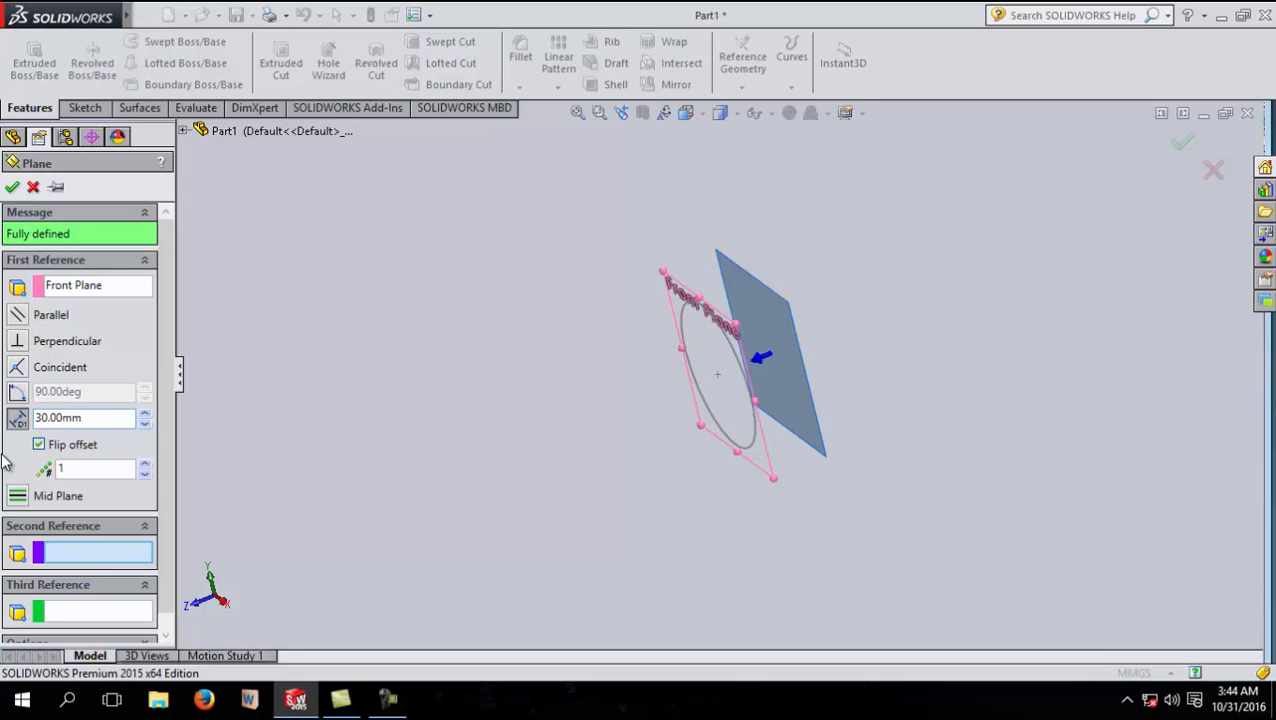
pyautogui.press('Return')
pyautogui.moveTo(476, 364)
pyautogui.mouseDown(button='middle')
pyautogui.moveTo(553, 313)
pyautogui.moveTo(537, 375)
pyautogui.mouseUp(button='middle')
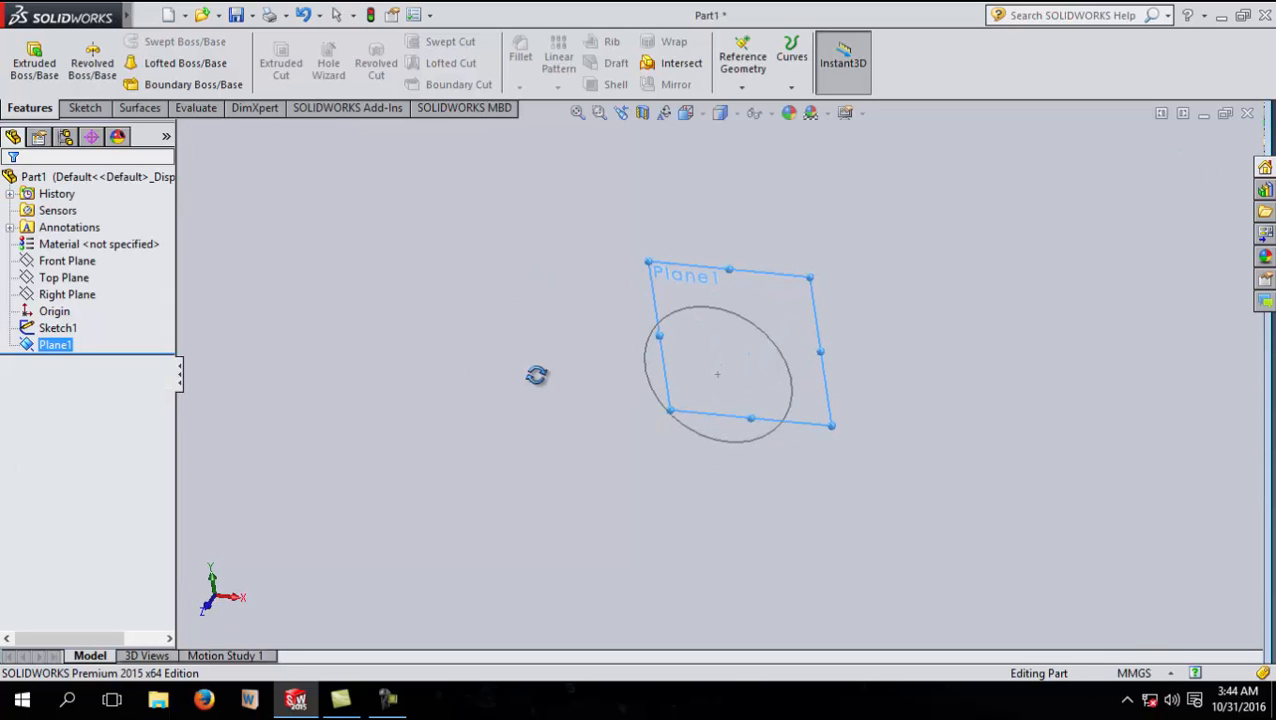
# - Start a sketch on the new offset plane and draw a circle about 45.5 mm in diameter centred on the origin
pyautogui.click(790, 306)
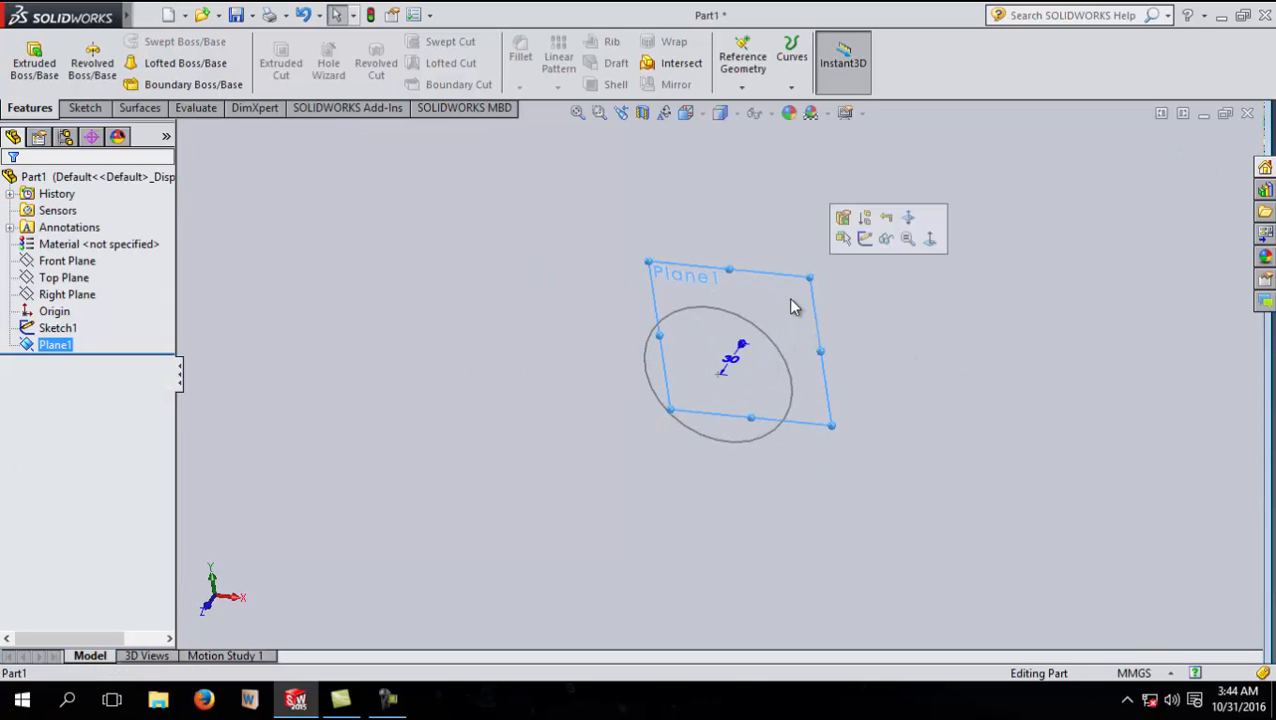
pyautogui.click(864, 238)
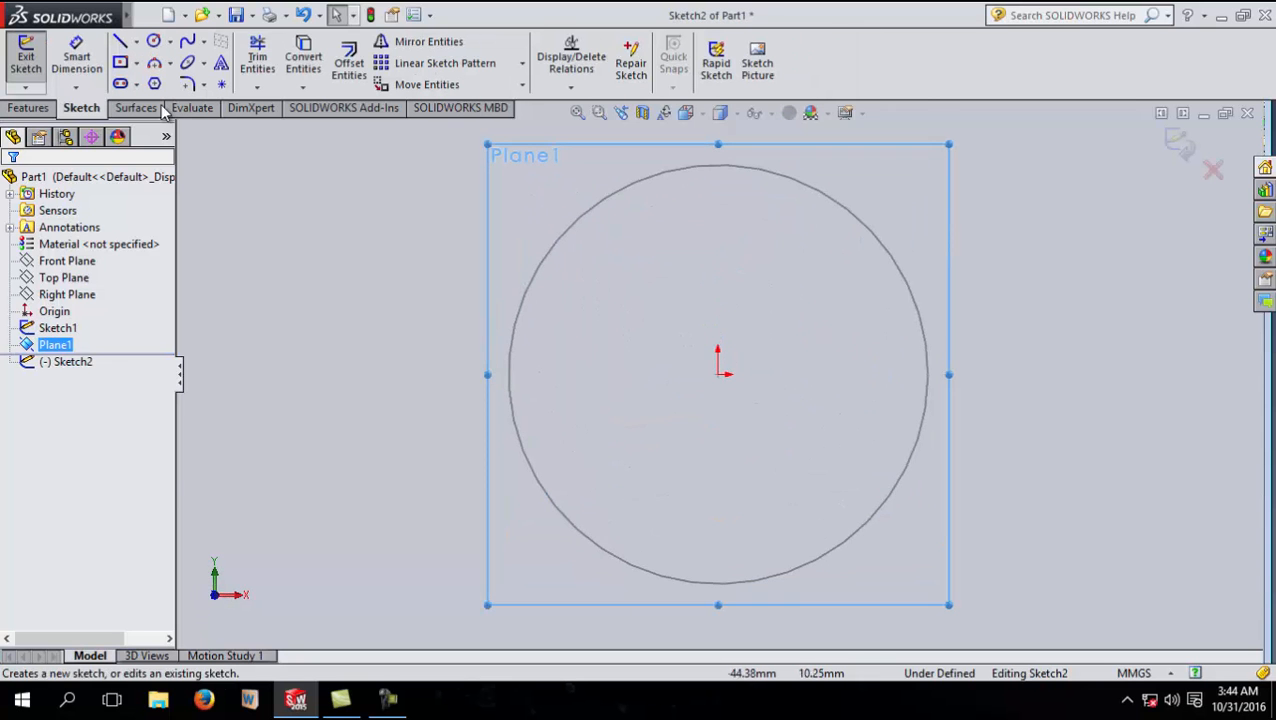
pyautogui.hotkey('alt', 'f')
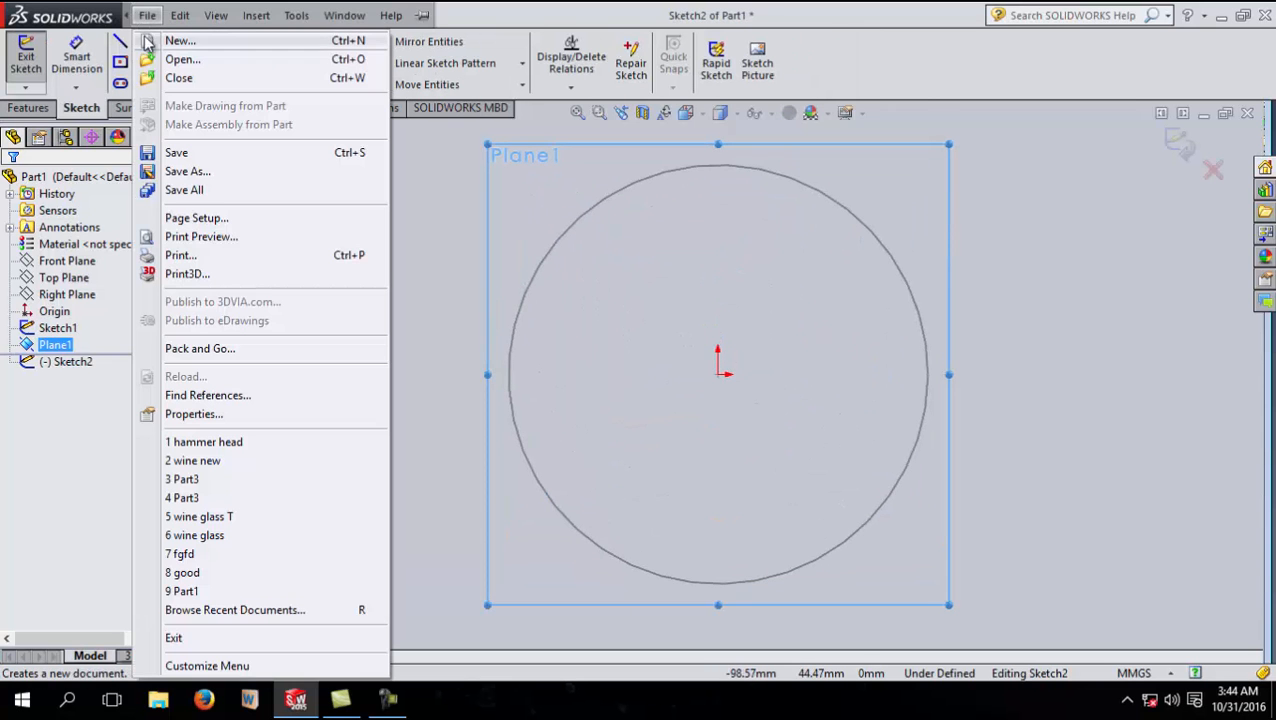
pyautogui.click(475, 264)
pyautogui.click(153, 40)
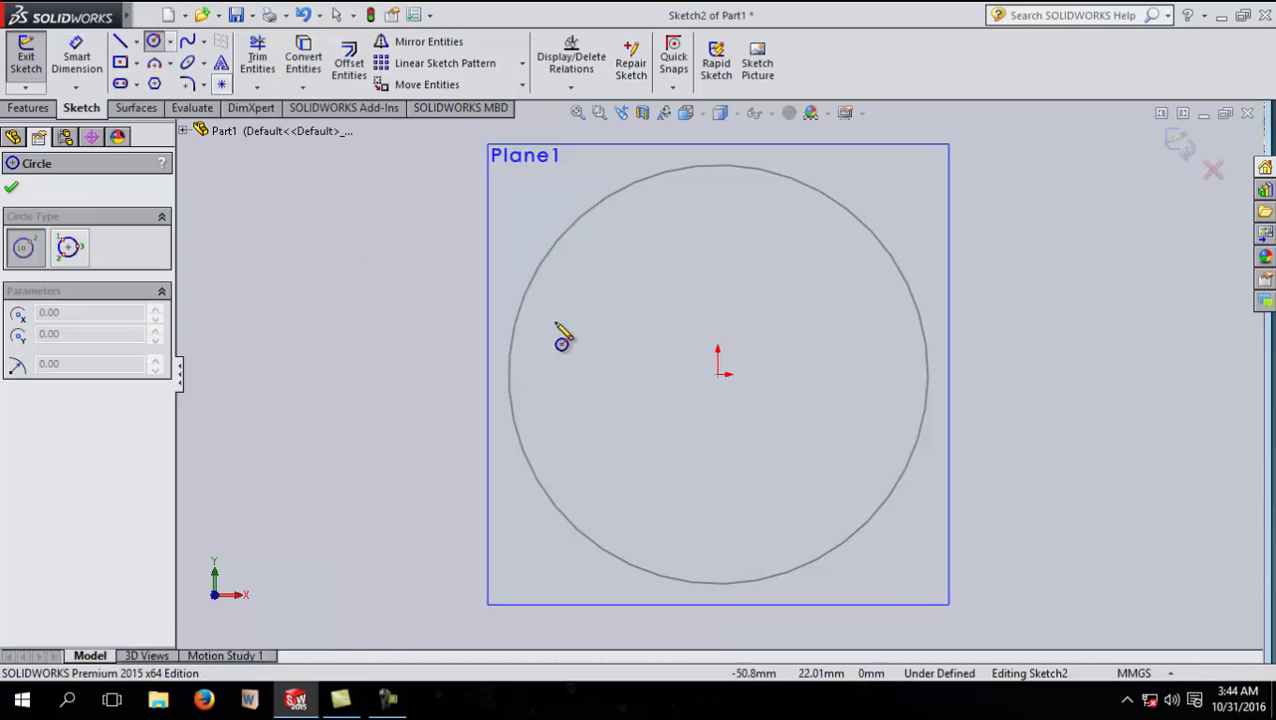
pyautogui.click(717, 373)
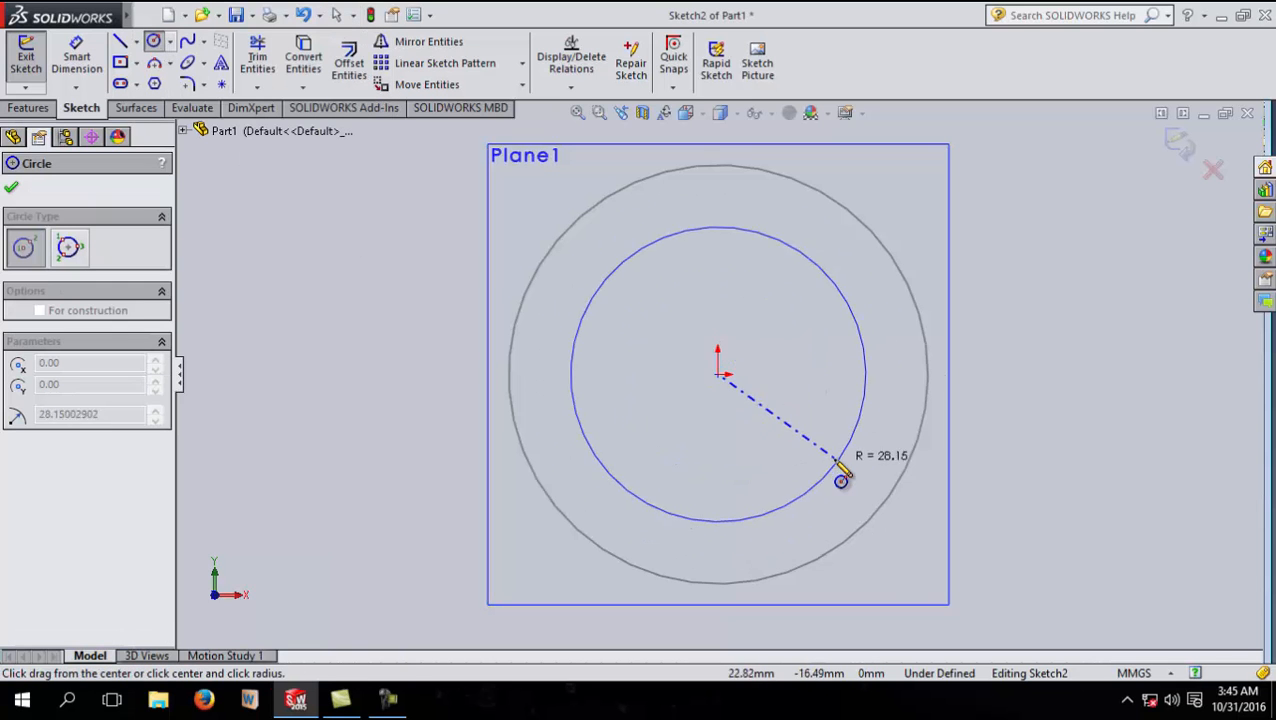
pyautogui.click(826, 448)
# - Dimension the diameter of the circle on the offset plane as 110 mm
pyautogui.click(78, 80)
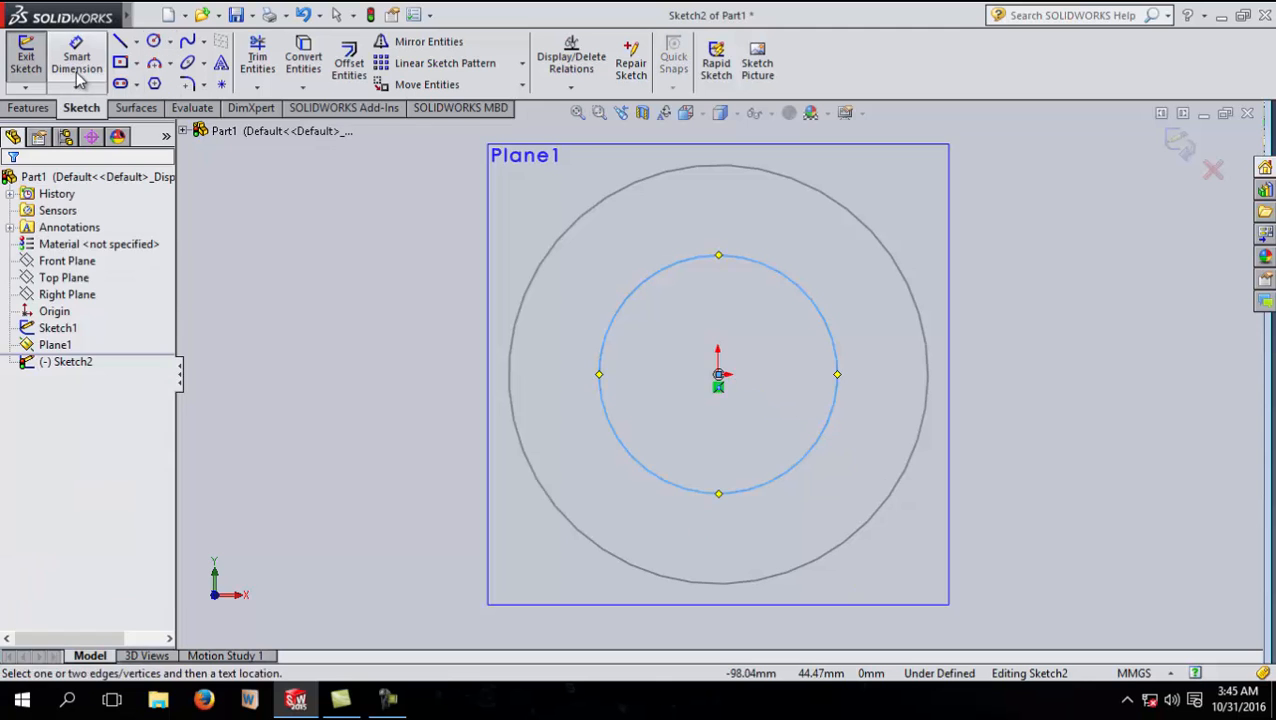
pyautogui.click(602, 366)
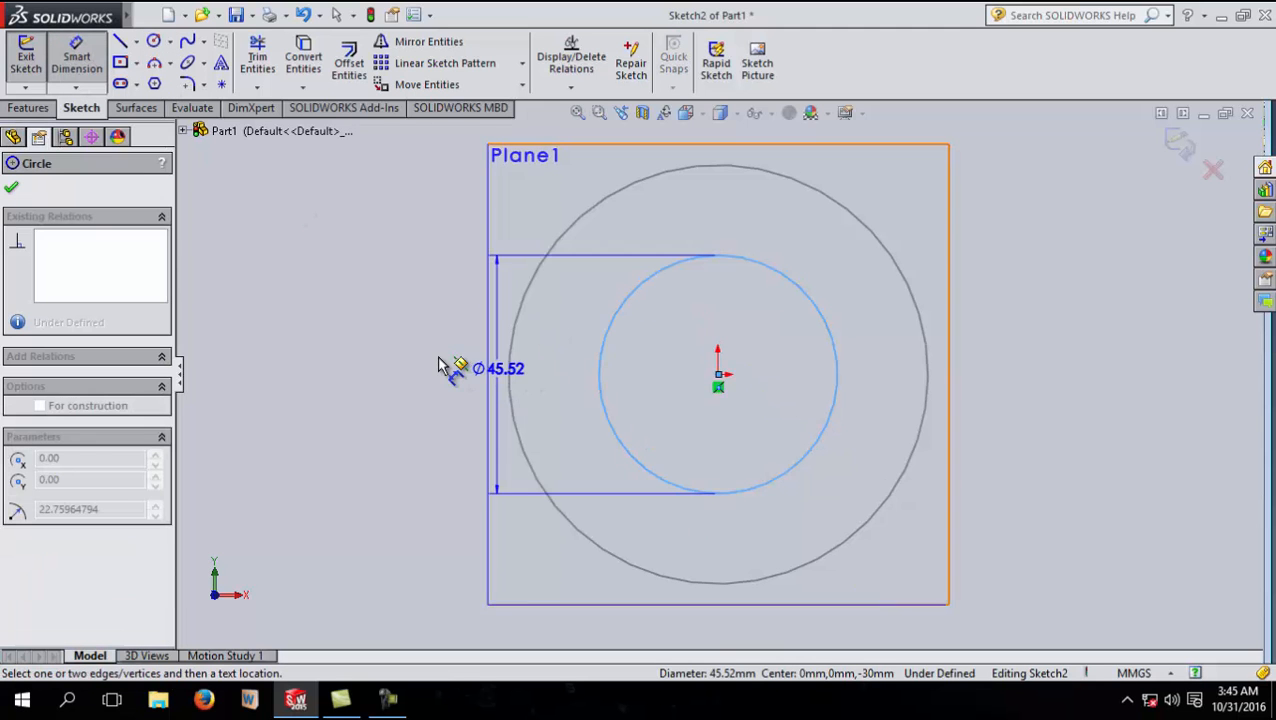
pyautogui.click(411, 332)
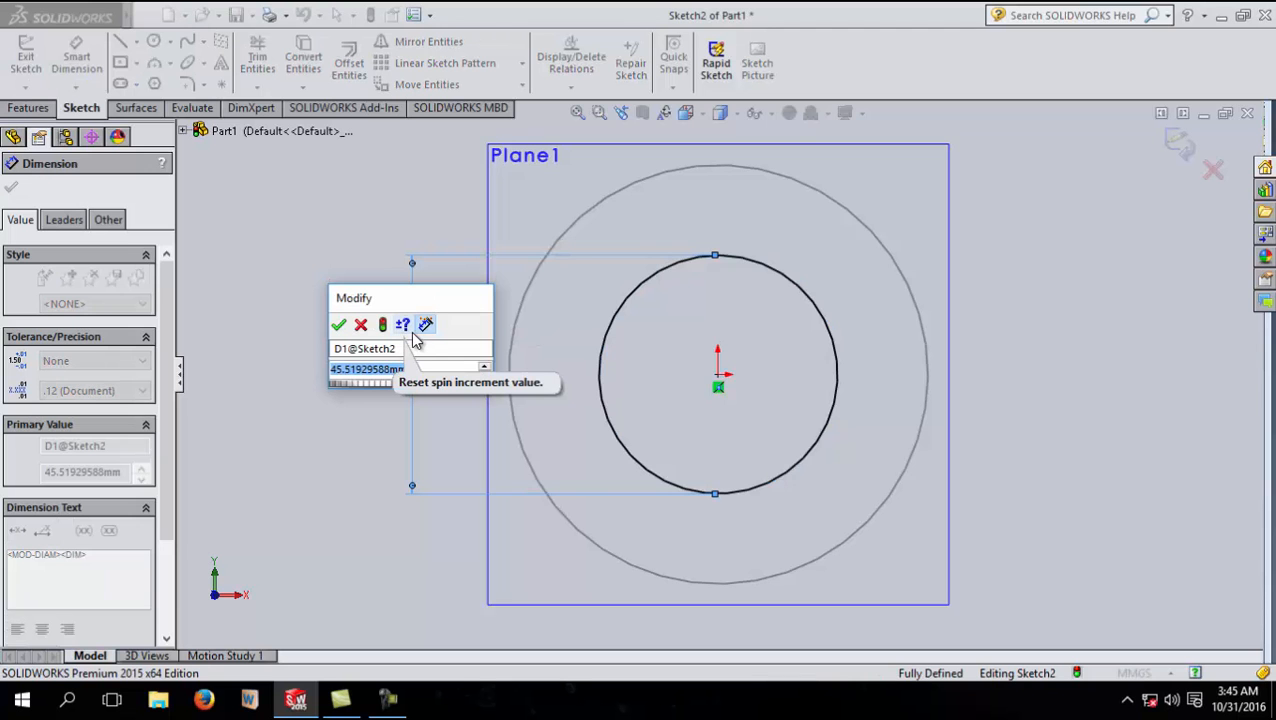
pyautogui.write('110')
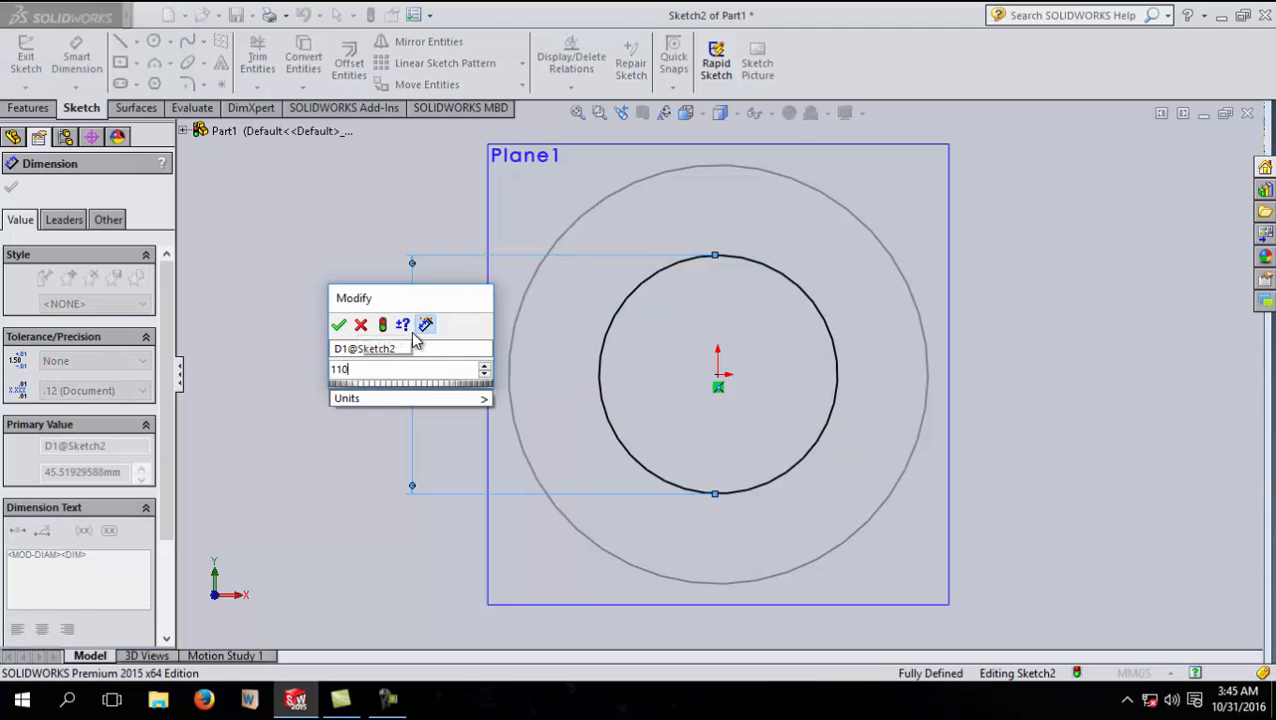
pyautogui.press('Return')
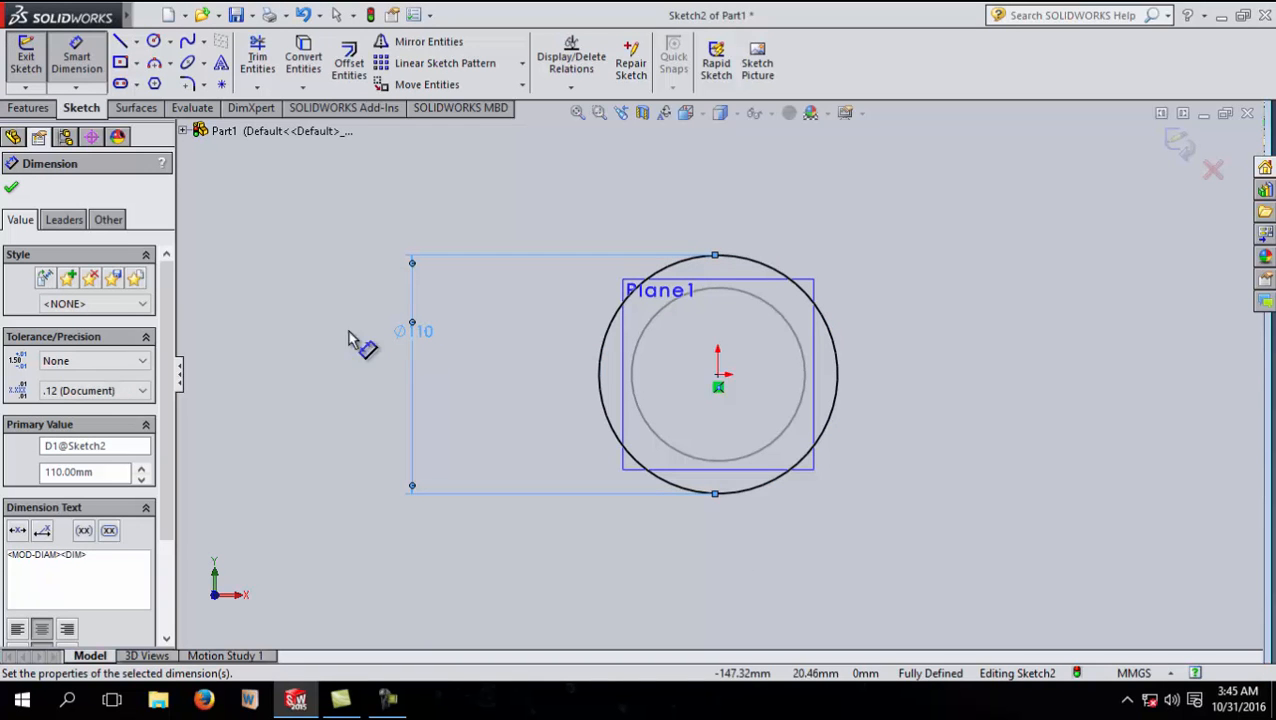
pyautogui.click(11, 187)
pyautogui.moveTo(885, 343)
pyautogui.mouseDown(button='middle')
pyautogui.moveTo(812, 378)
pyautogui.moveTo(823, 413)
pyautogui.mouseUp(button='middle')
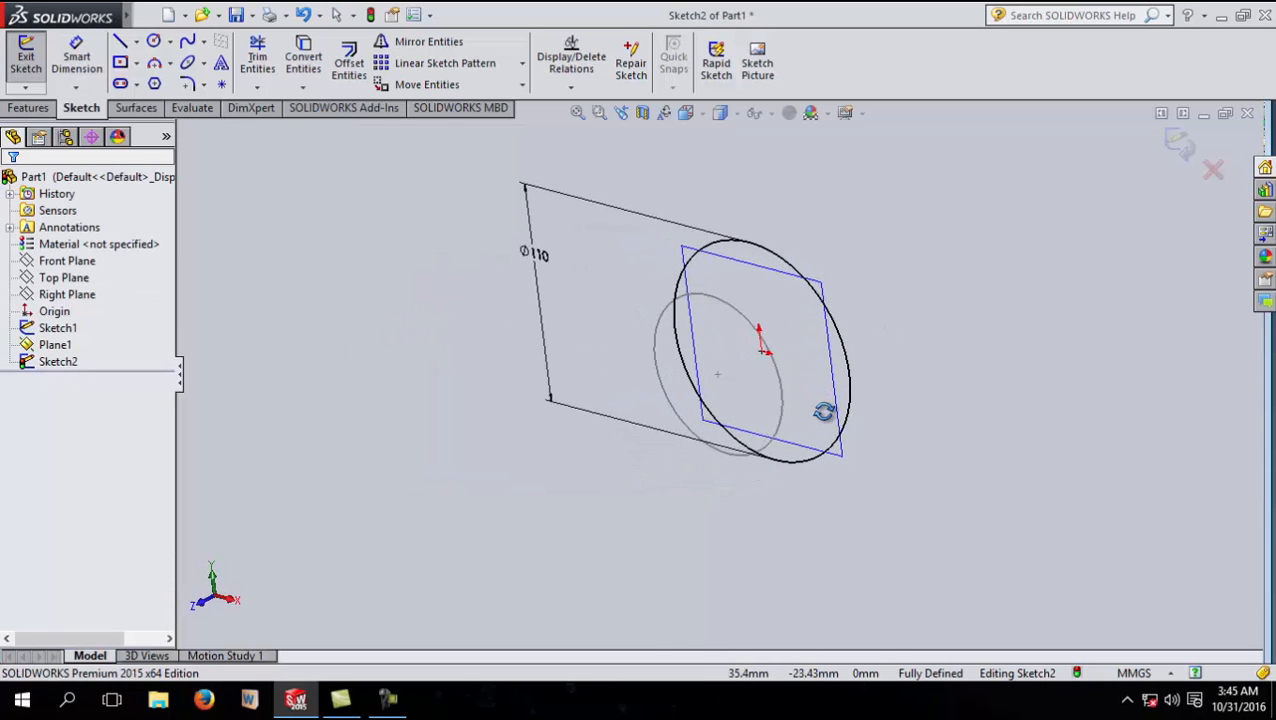
# - Exit the sketch and create a reference plane 40 mm from Plane1 with the offset flipped, behind the 110 mm circle
pyautogui.click(1183, 152)
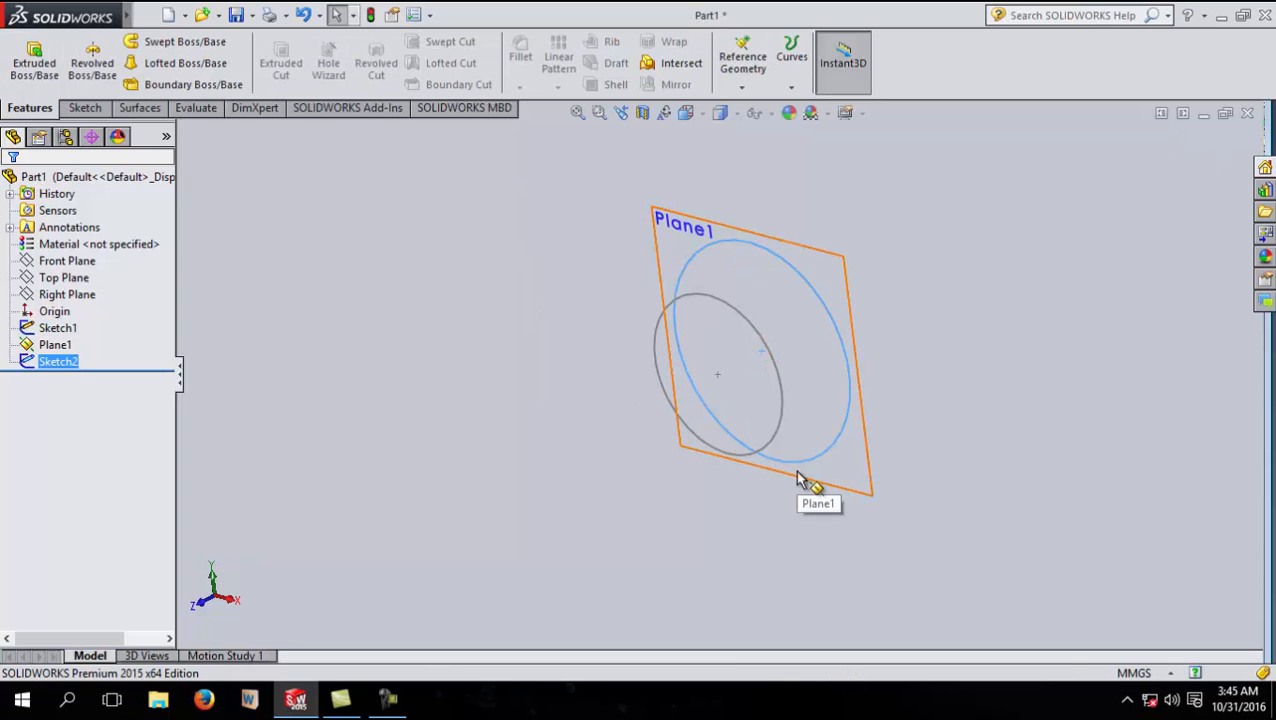
pyautogui.moveTo(934, 280)
pyautogui.mouseDown(button='middle')
pyautogui.moveTo(934, 296)
pyautogui.moveTo(938, 266)
pyautogui.moveTo(932, 298)
pyautogui.mouseUp(button='middle')
pyautogui.click(700, 240)
pyautogui.click(743, 62)
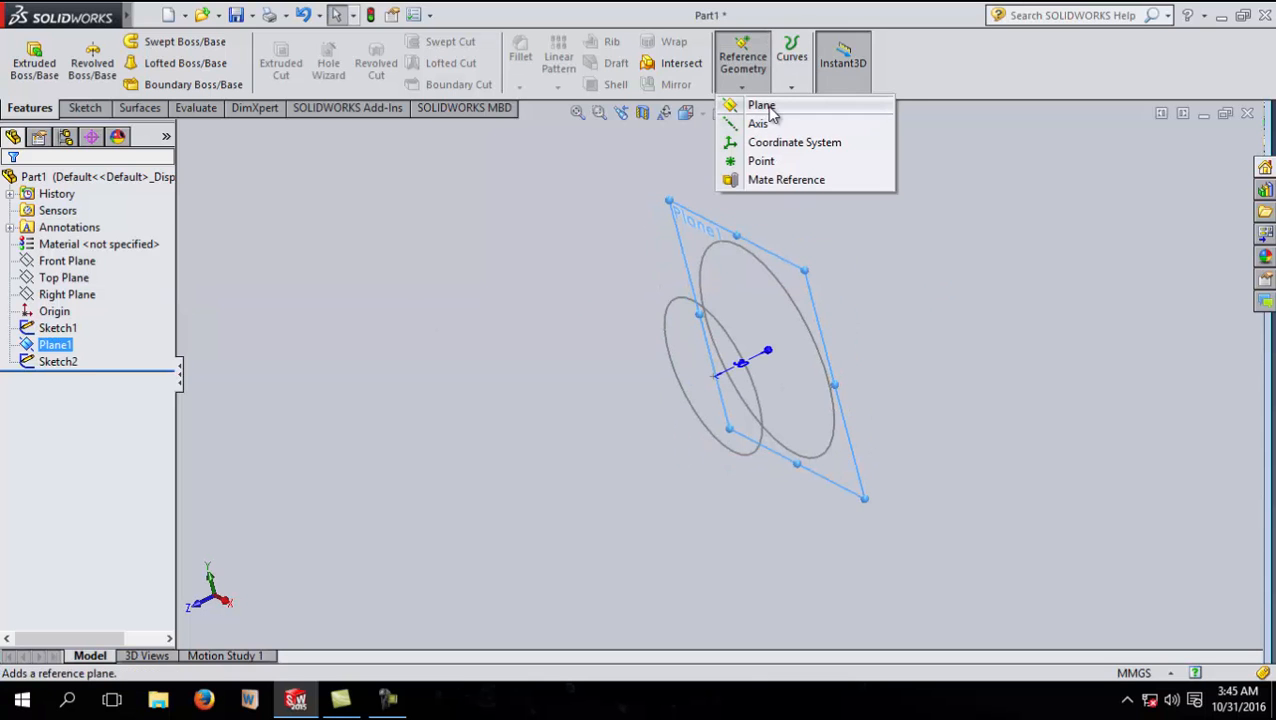
pyautogui.click(768, 108)
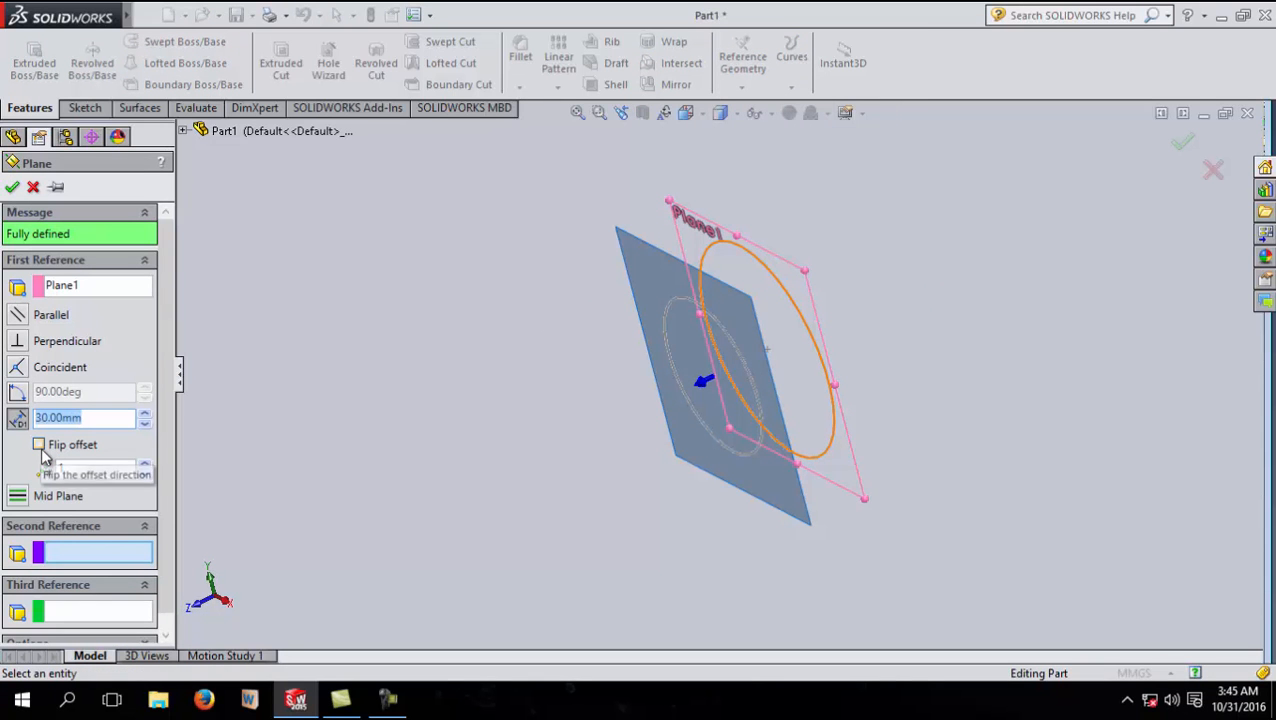
pyautogui.click(39, 445)
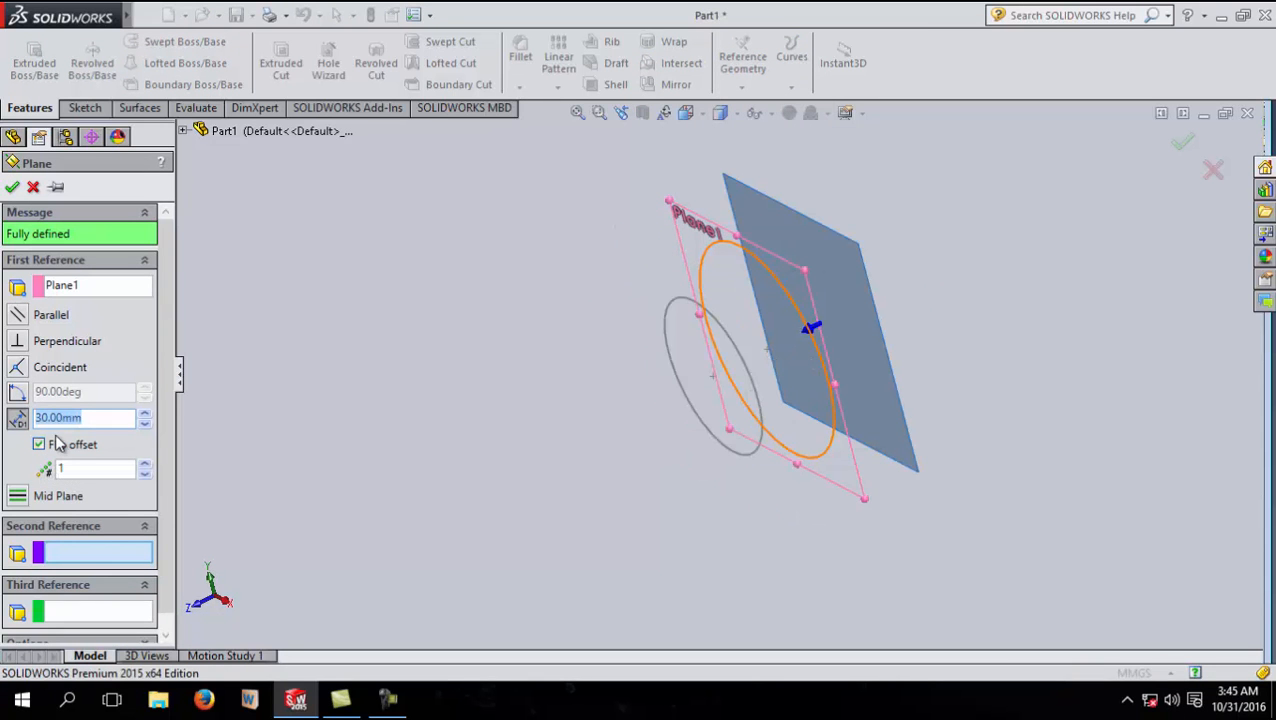
pyautogui.write('40')
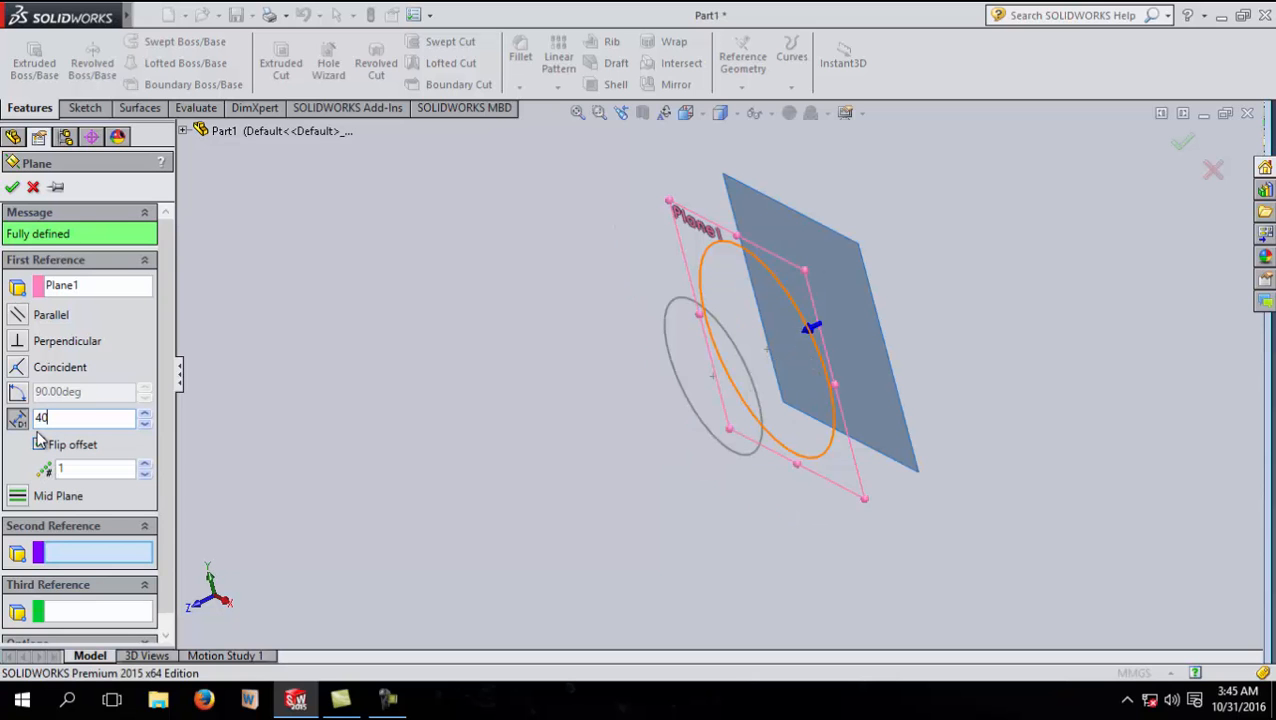
pyautogui.press('Return')
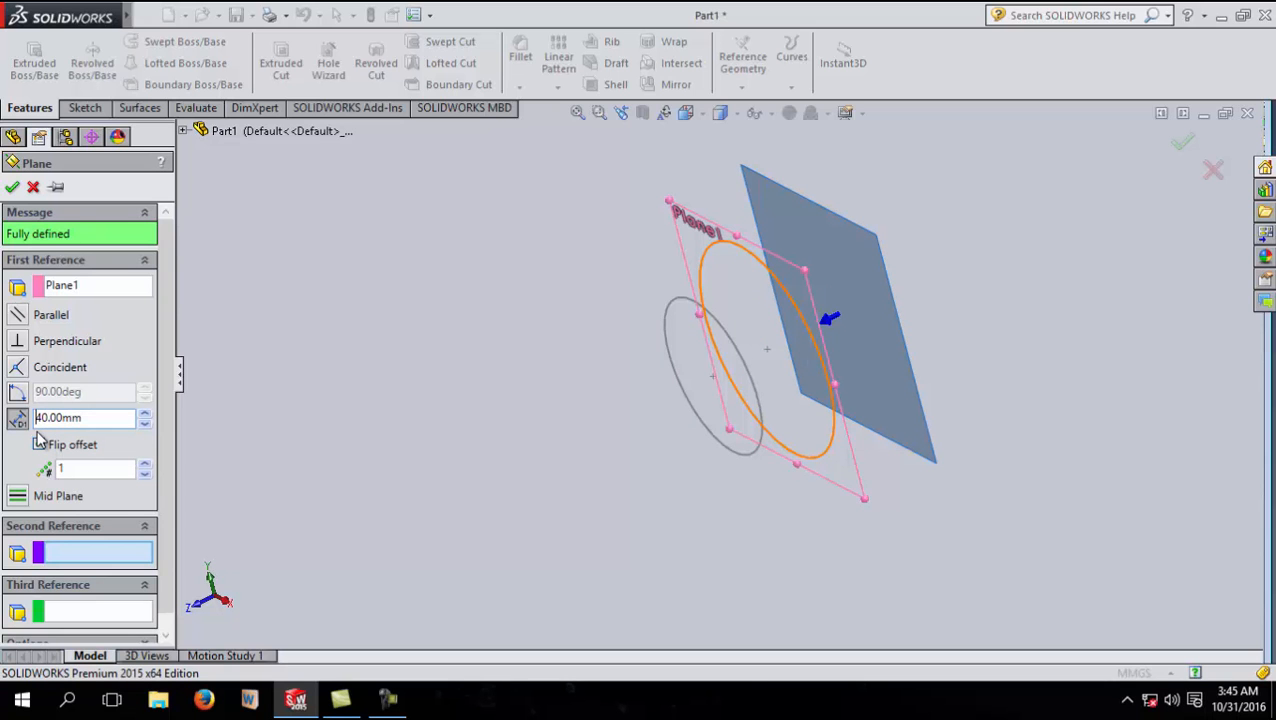
pyautogui.click(12, 187)
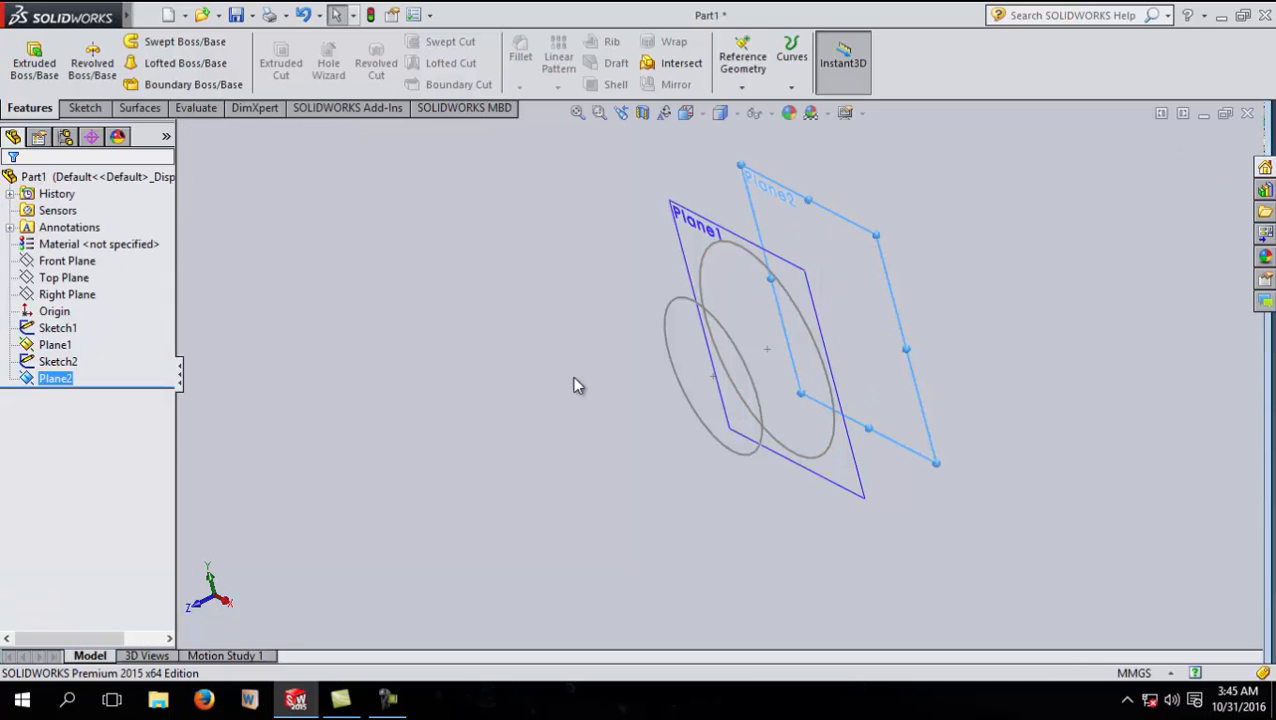
# - Start a sketch on Plane2 and draw a circle about 44.4 mm in diameter centred on the origin
pyautogui.moveTo(453, 413); pyautogui.dragTo(698, 322, button='middle')
pyautogui.click(792, 226)
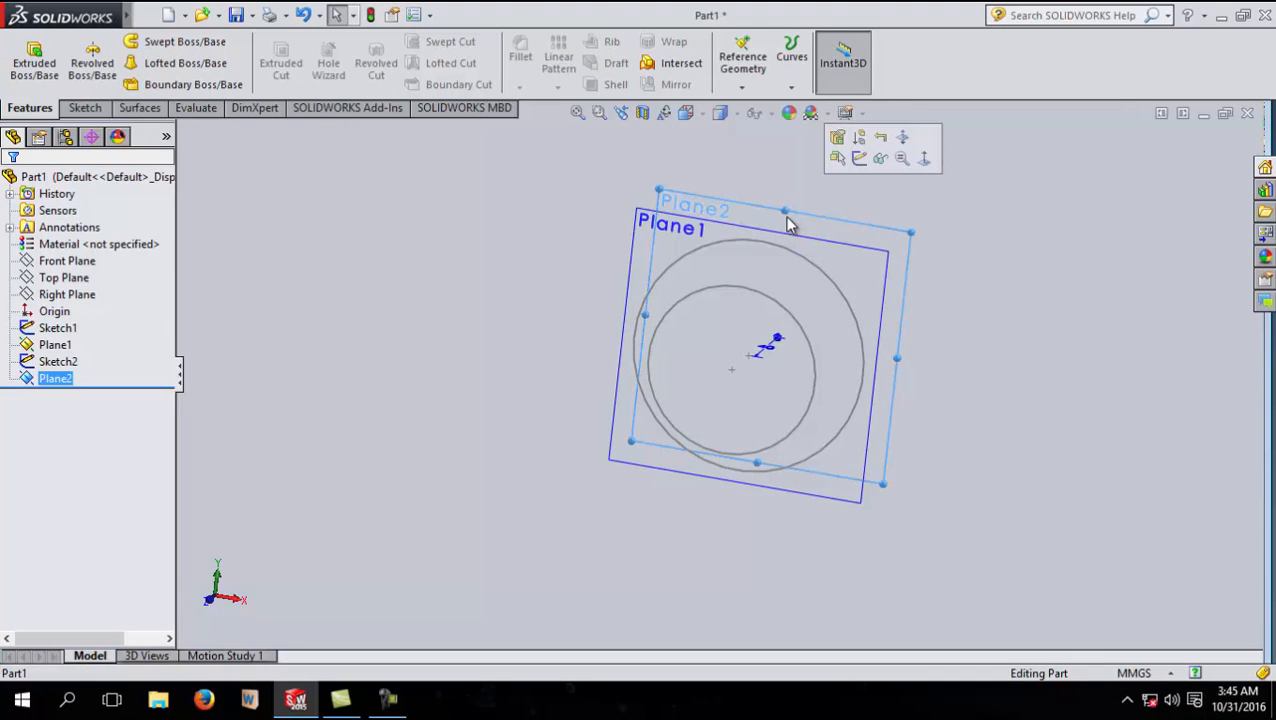
pyautogui.click(858, 158)
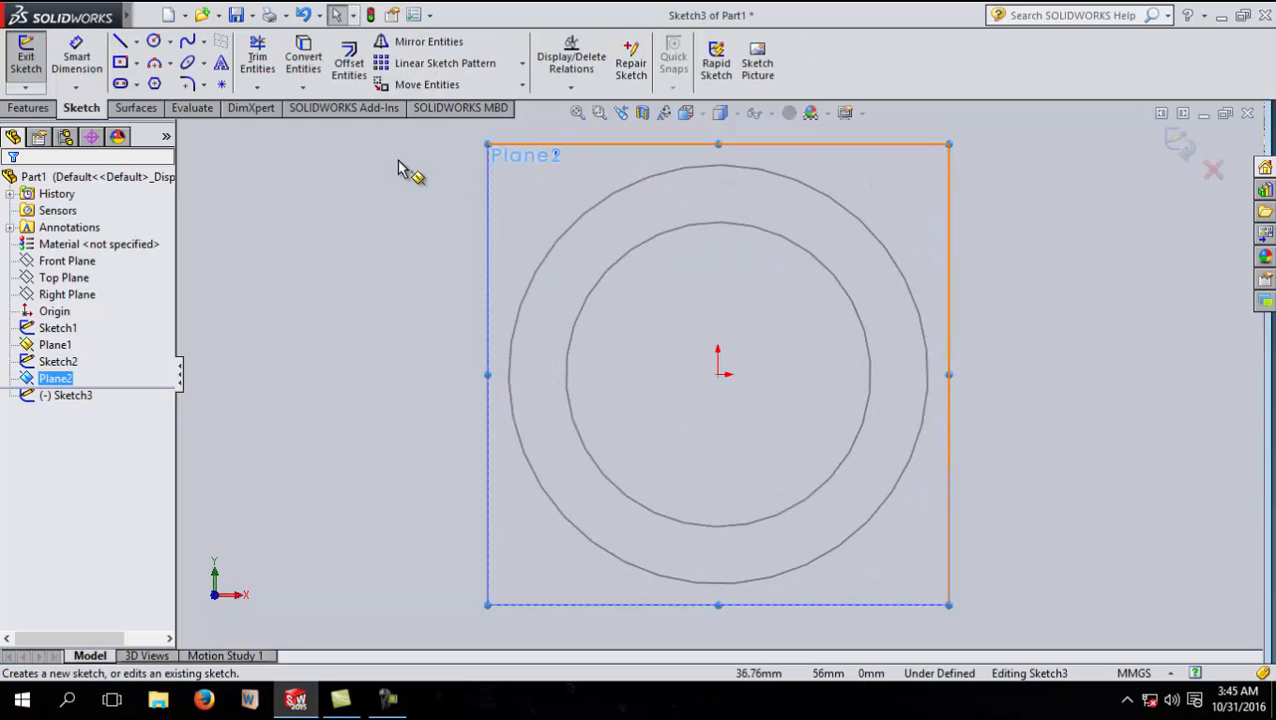
pyautogui.click(718, 374)
pyautogui.click(762, 452)
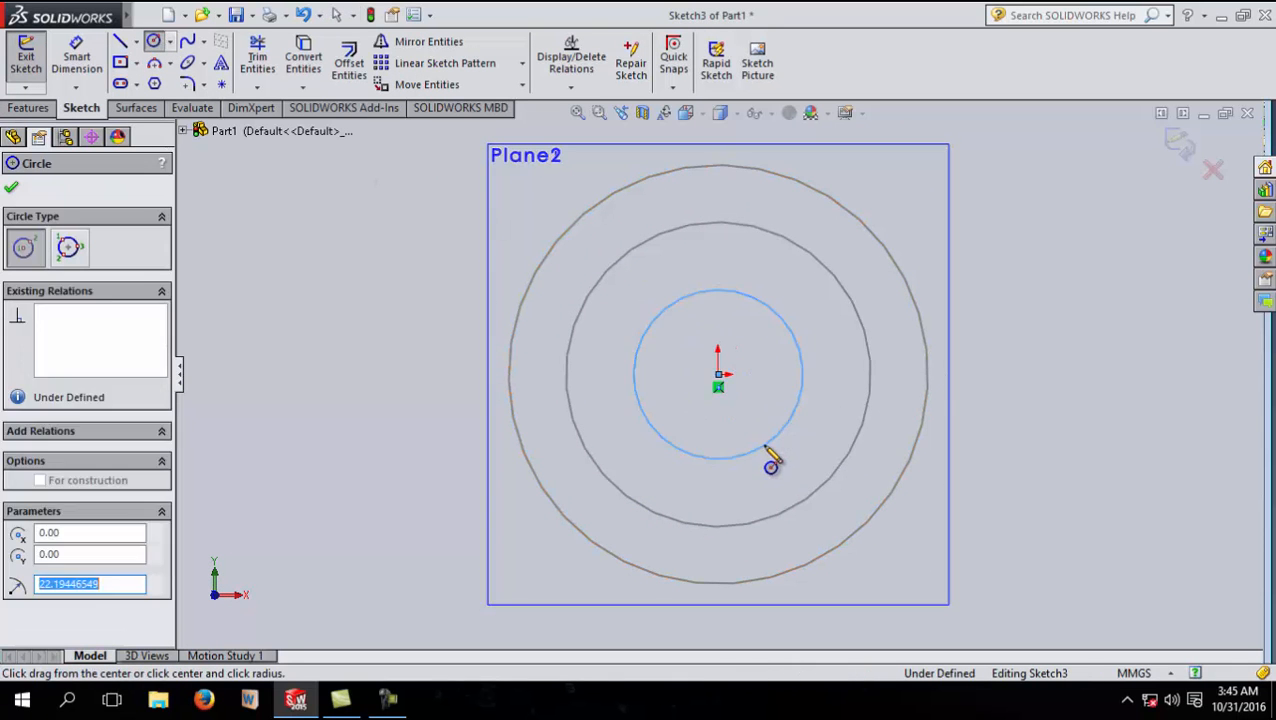
# - Dimension the diameter of the circle on Plane2 as 45 mm and exit the sketch
pyautogui.click(68, 69)
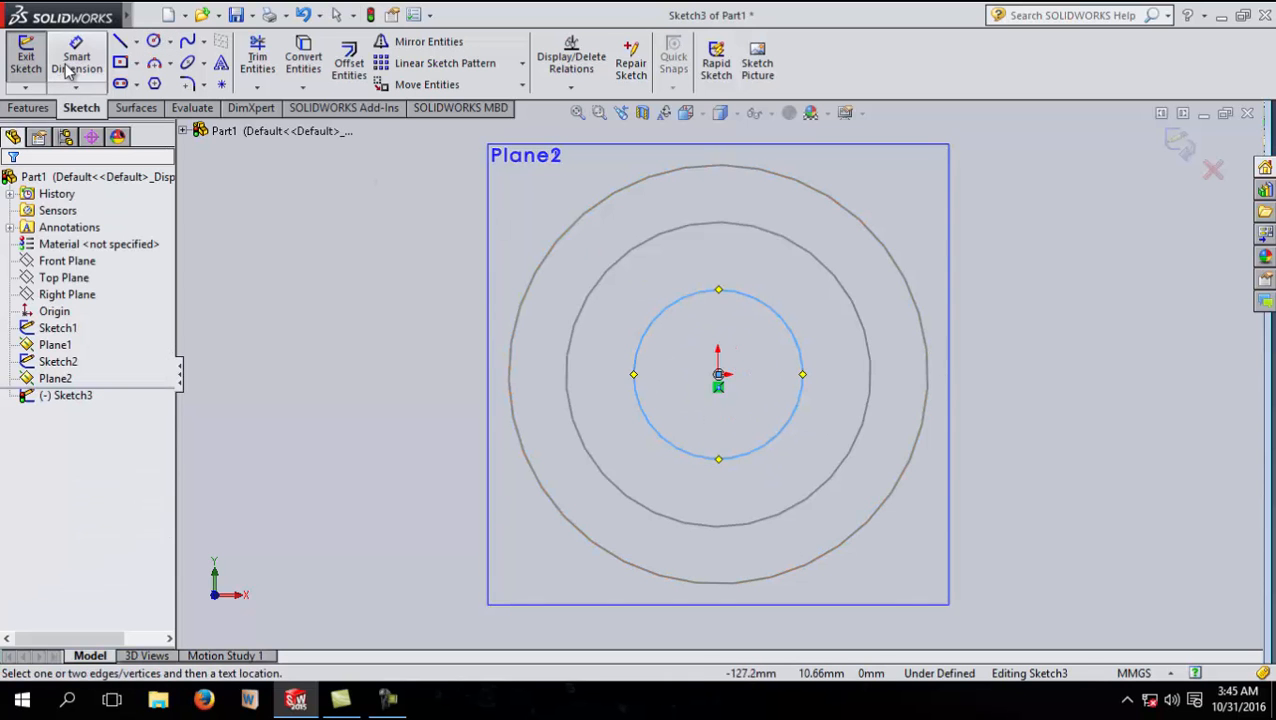
pyautogui.click(635, 380)
pyautogui.click(630, 390)
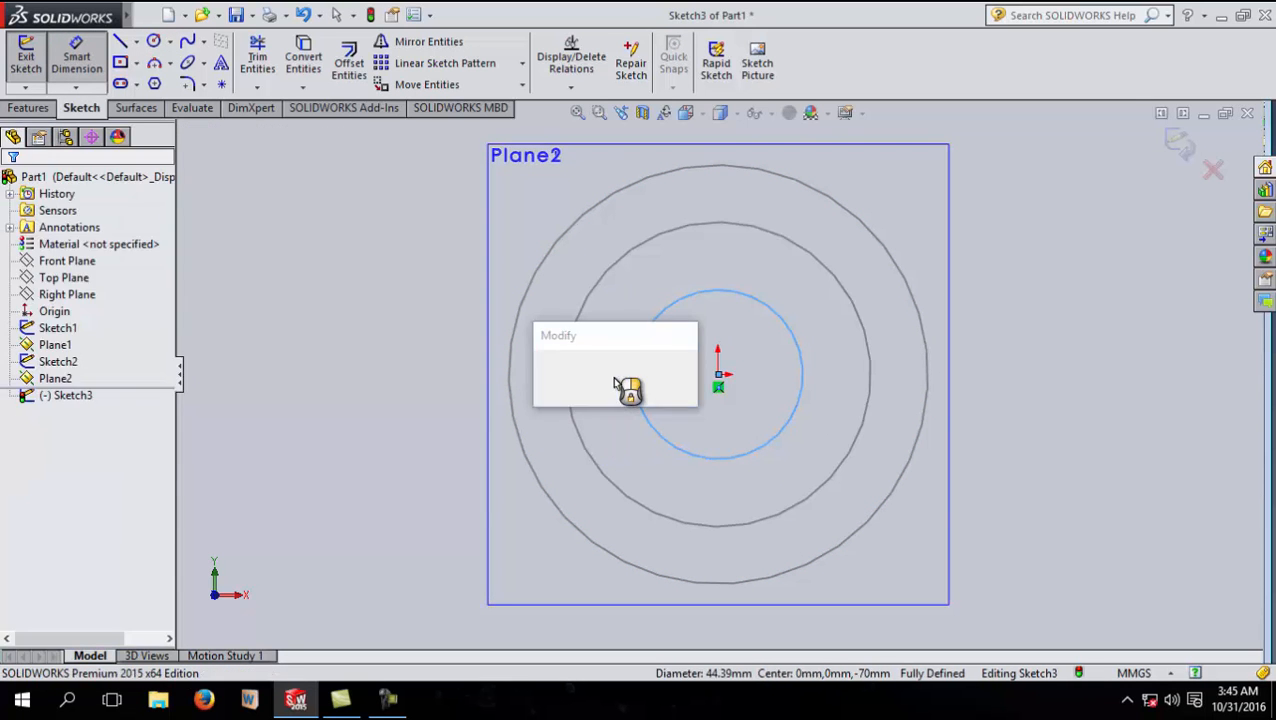
pyautogui.write('45')
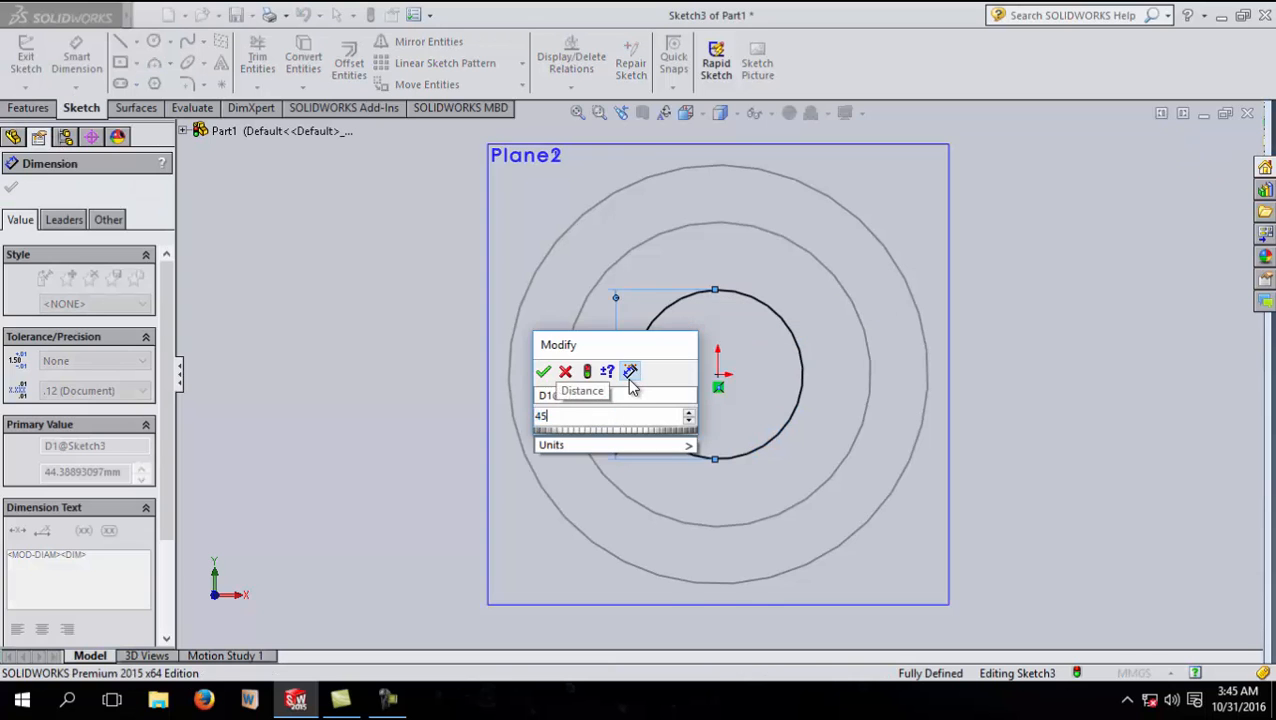
pyautogui.press('Return')
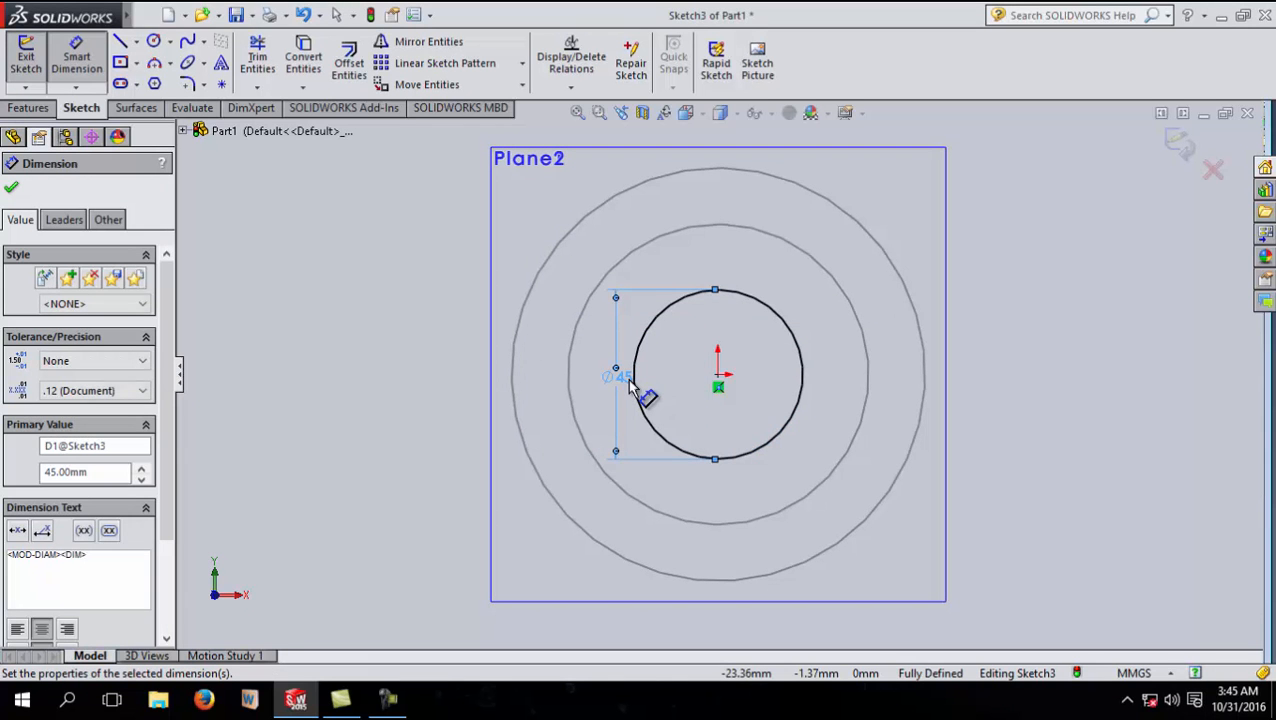
pyautogui.click(13, 190)
pyautogui.click(1177, 145)
# - Create a reference plane at a 30 mm distance from Plane2 with the offset flipped
pyautogui.moveTo(1038, 347)
pyautogui.mouseDown(button='middle')
pyautogui.moveTo(992, 372)
pyautogui.moveTo(1037, 379)
pyautogui.mouseUp(button='middle')
pyautogui.click(866, 238)
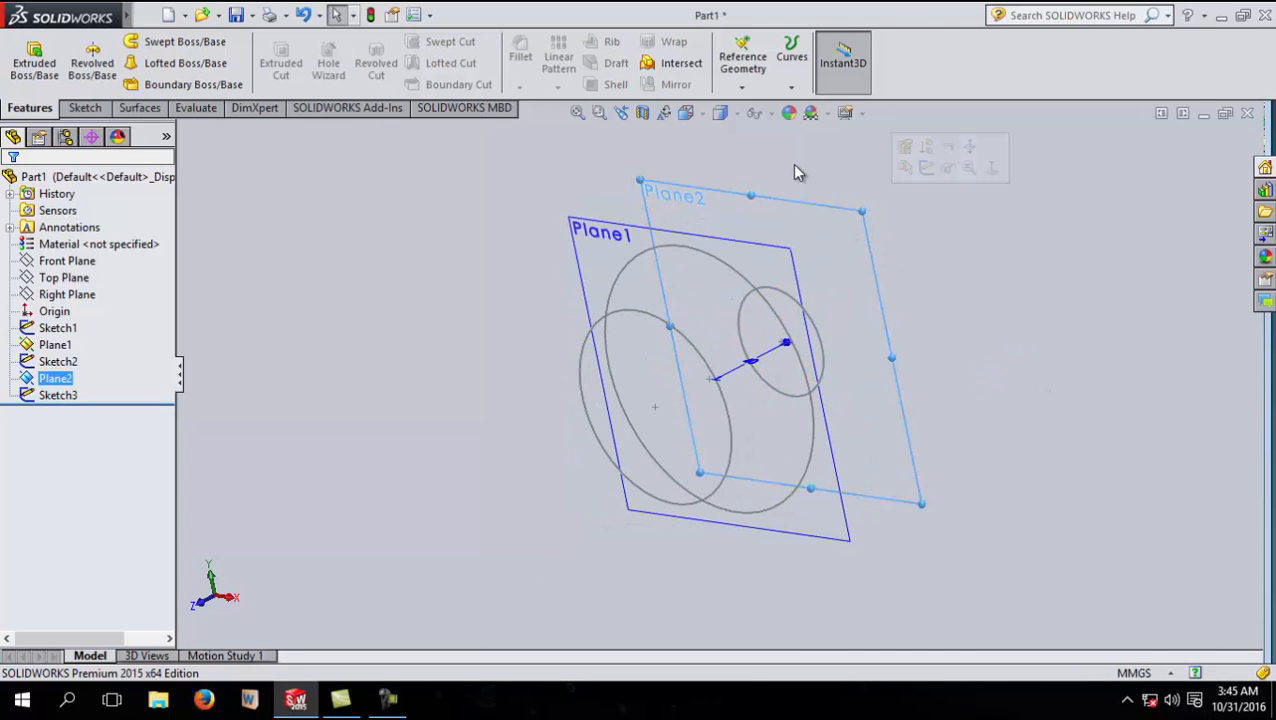
pyautogui.click(742, 87)
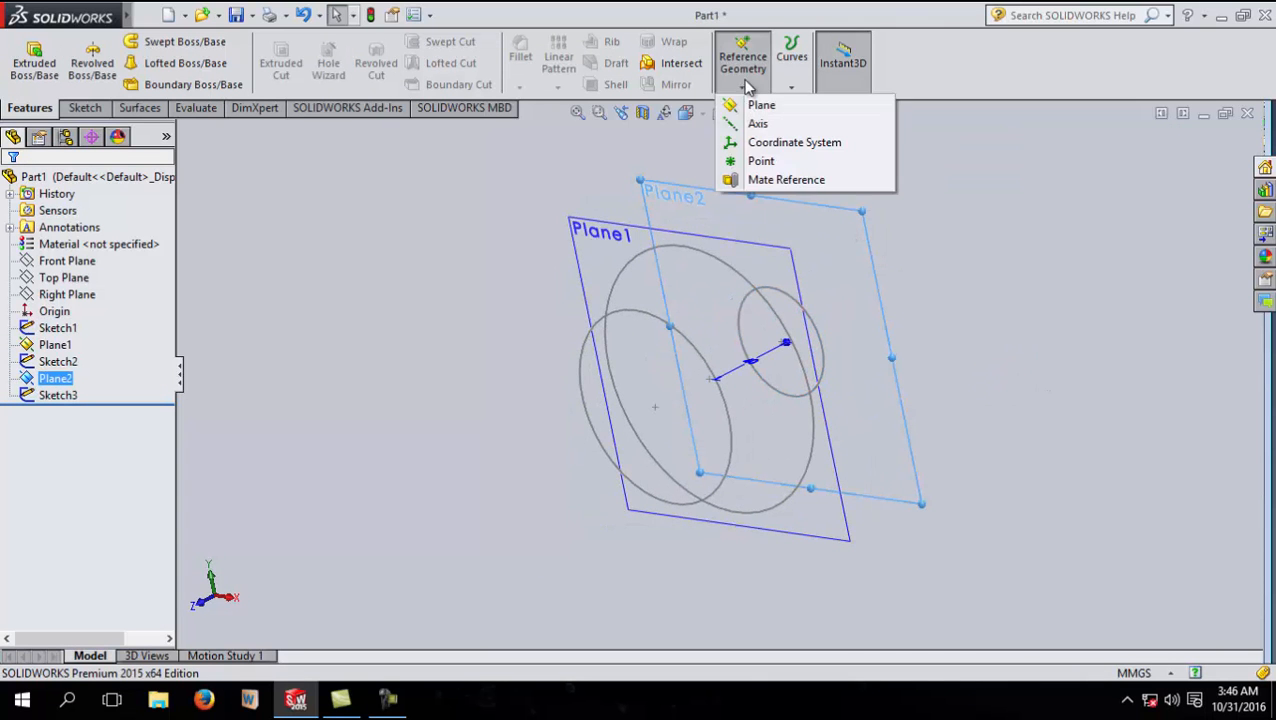
pyautogui.click(769, 107)
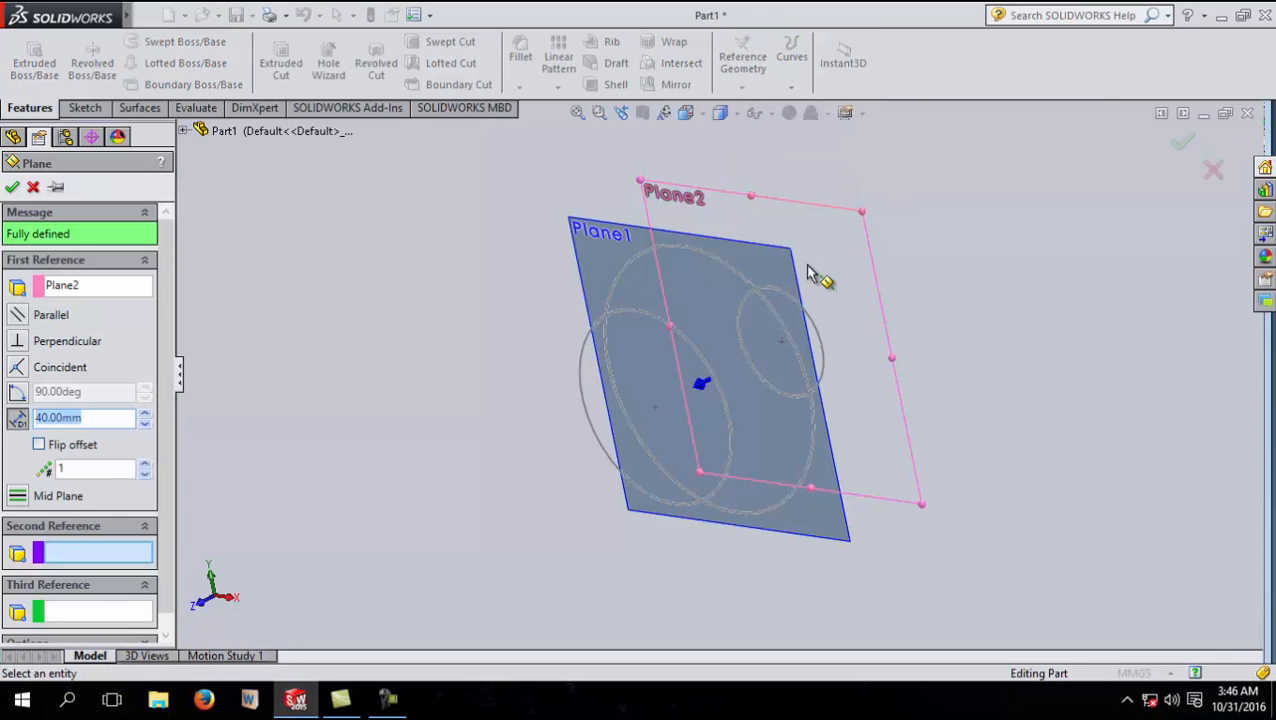
pyautogui.click(39, 444)
pyautogui.click(92, 418)
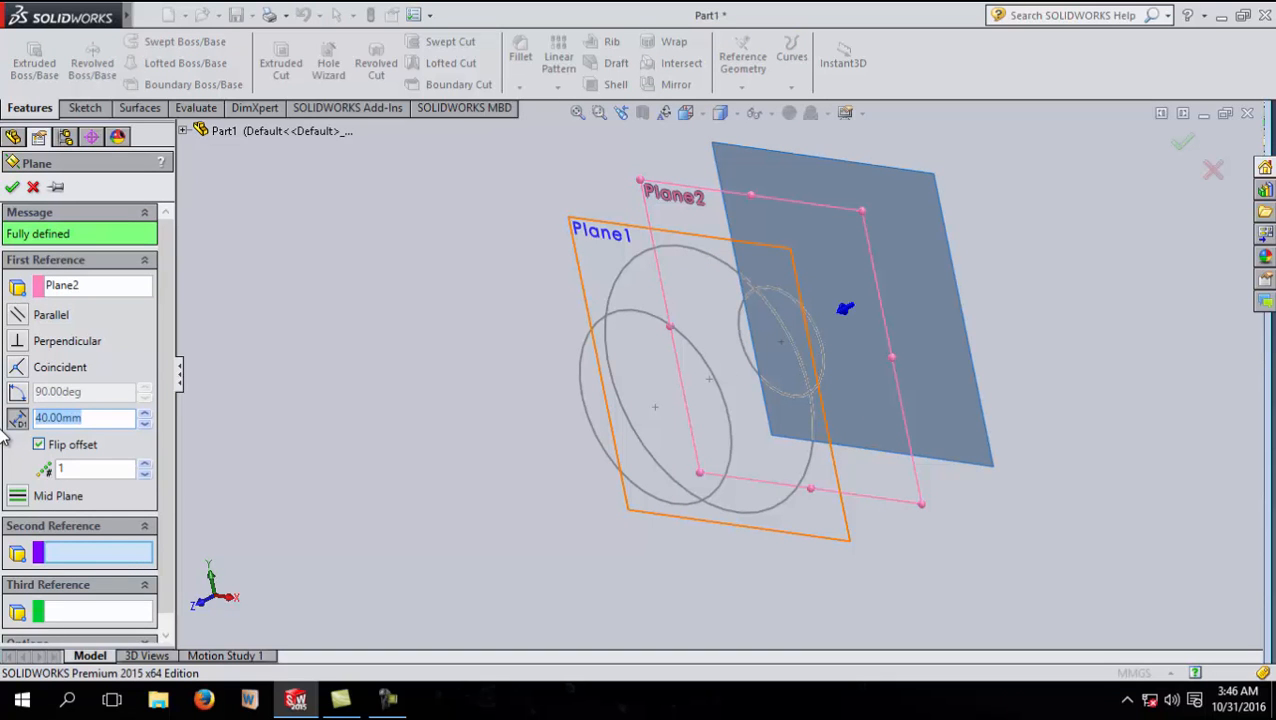
pyautogui.write('30')
pyautogui.press('Return')
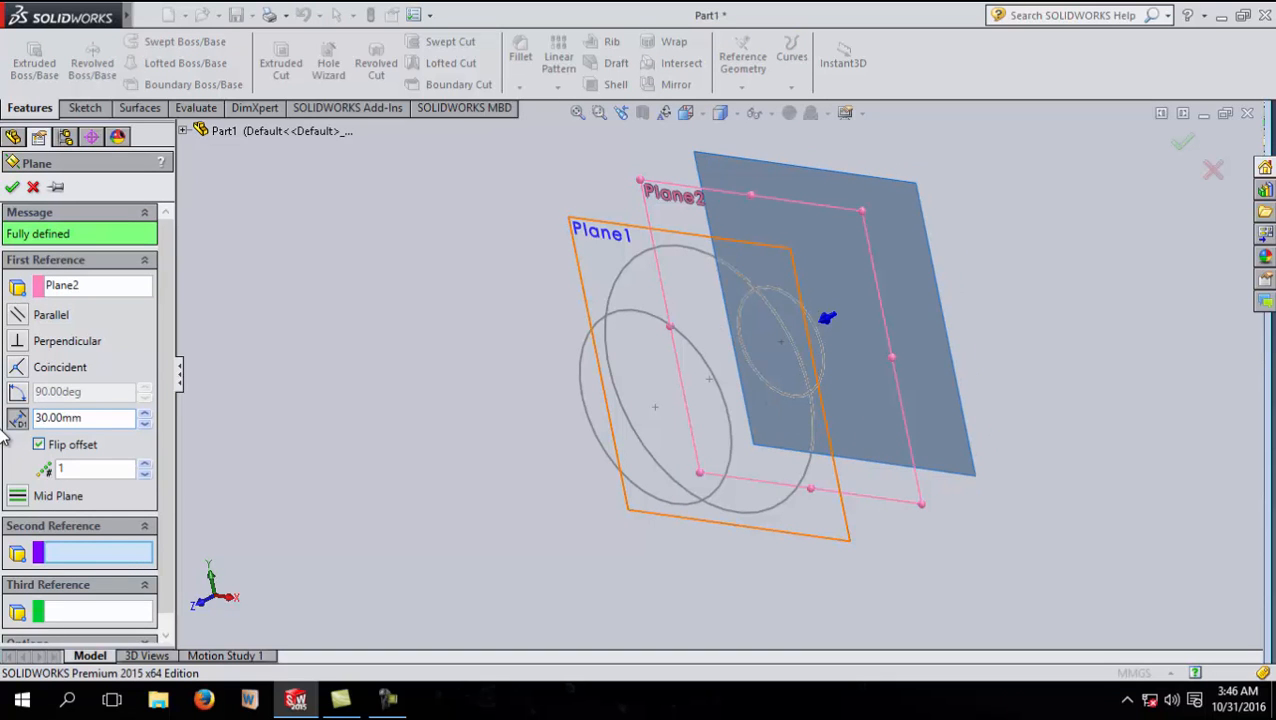
pyautogui.click(11, 187)
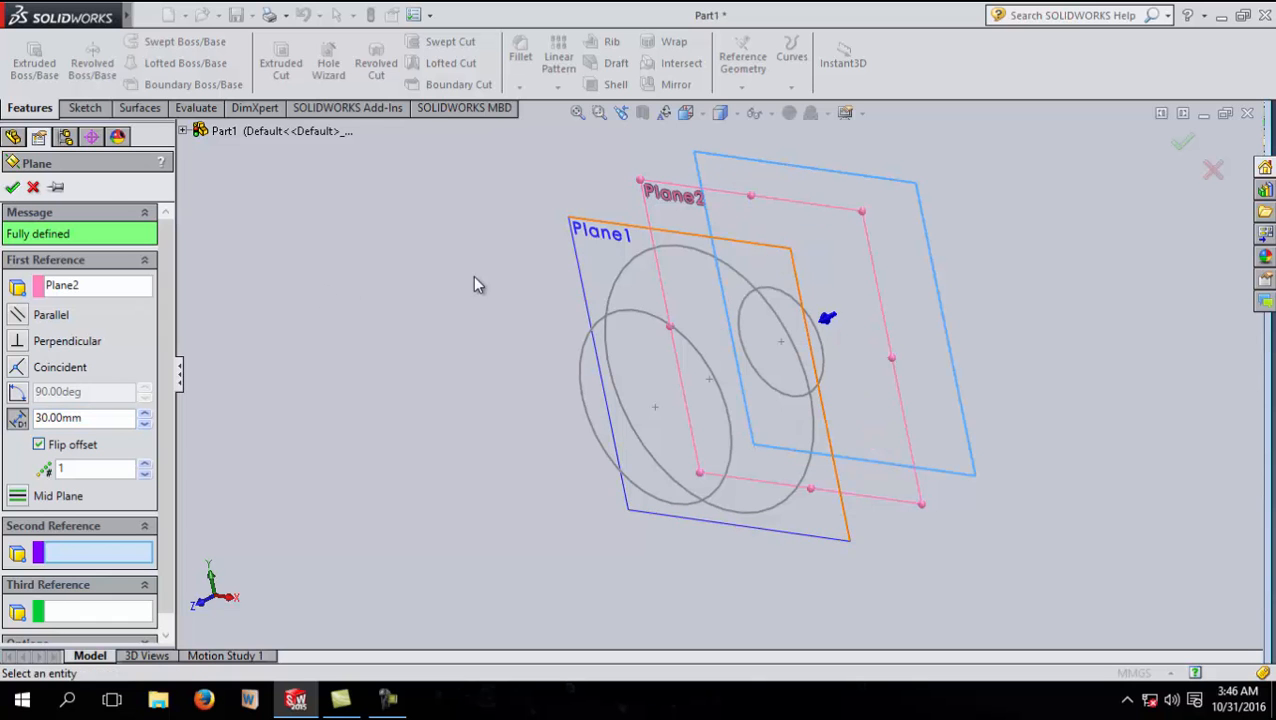
pyautogui.click(438, 265)
# - Start a sketch on Plane3, view it face-on and draw a center rectangle about 97 mm wide centred on the origin
pyautogui.moveTo(458, 300); pyautogui.dragTo(436, 341, button='middle')
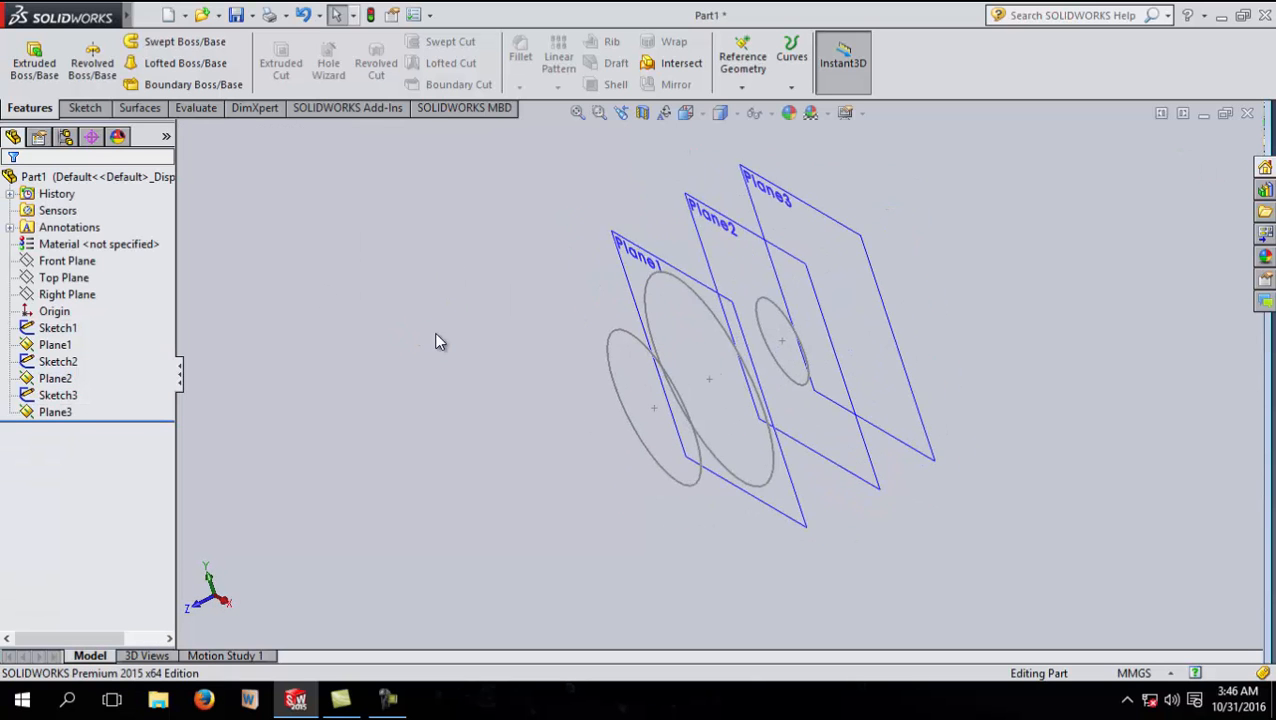
pyautogui.click(857, 270)
pyautogui.click(930, 197)
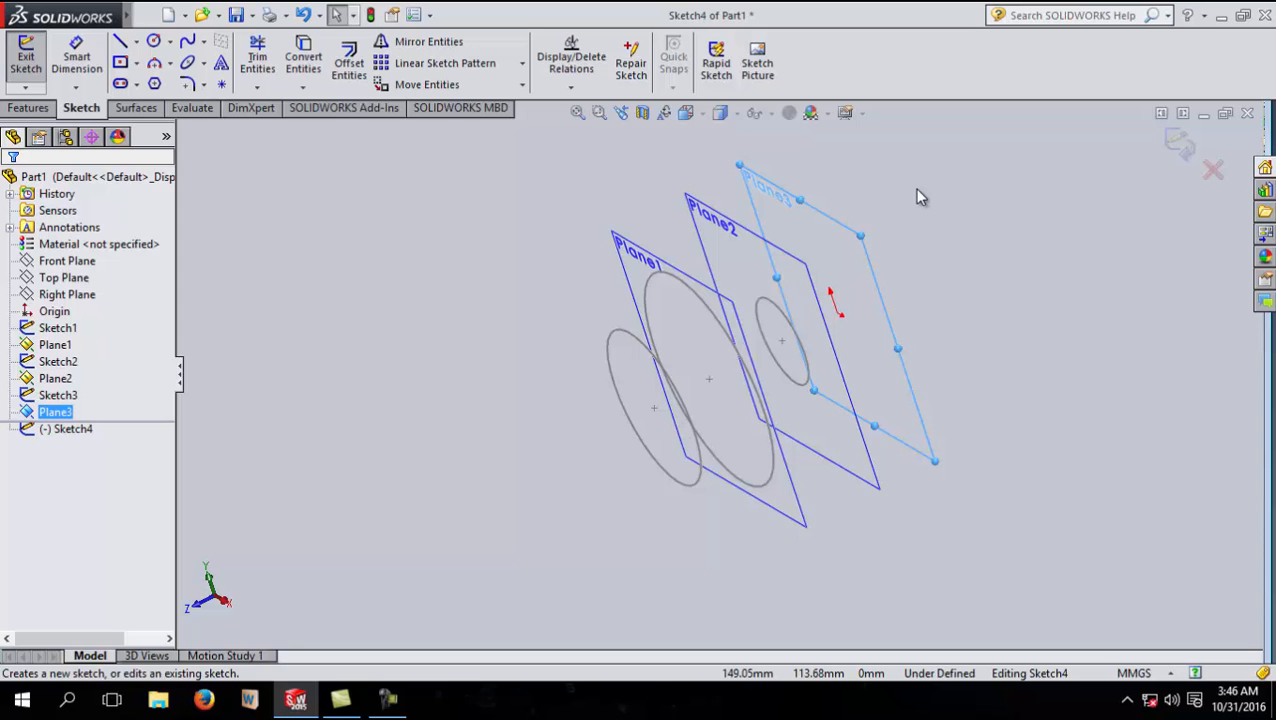
pyautogui.hotkey('ctrl', '8')
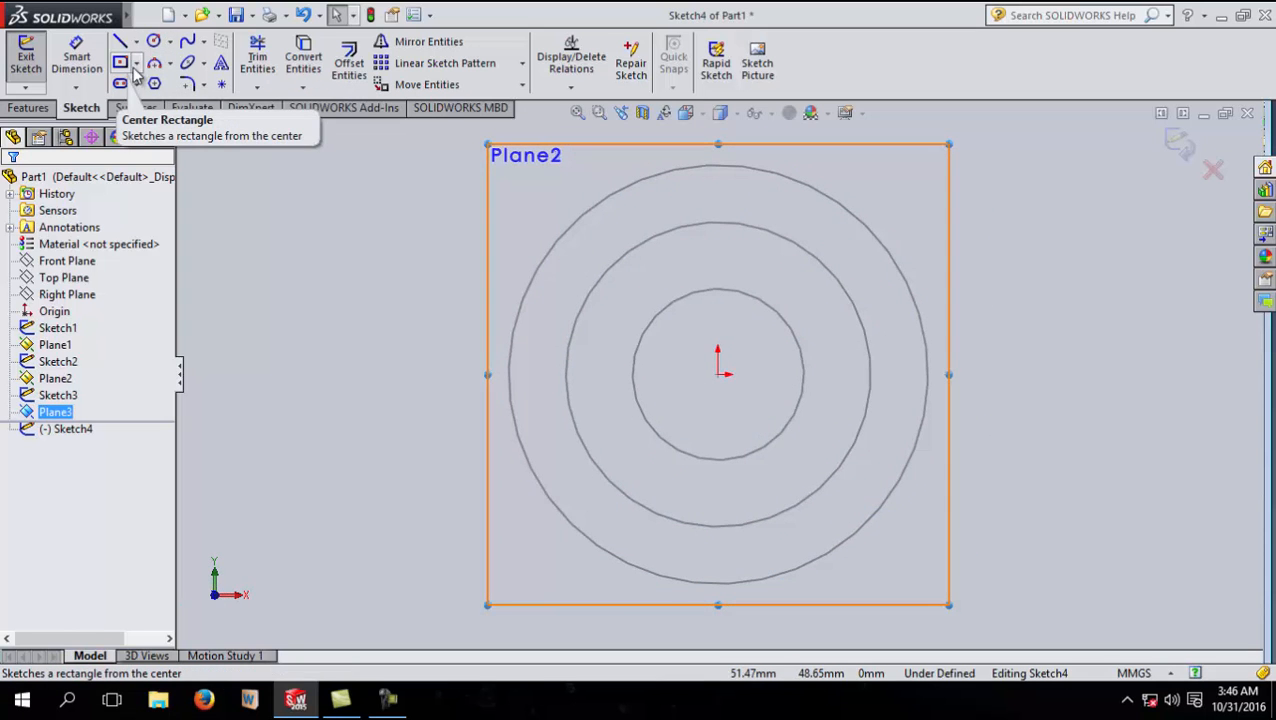
pyautogui.click(138, 63)
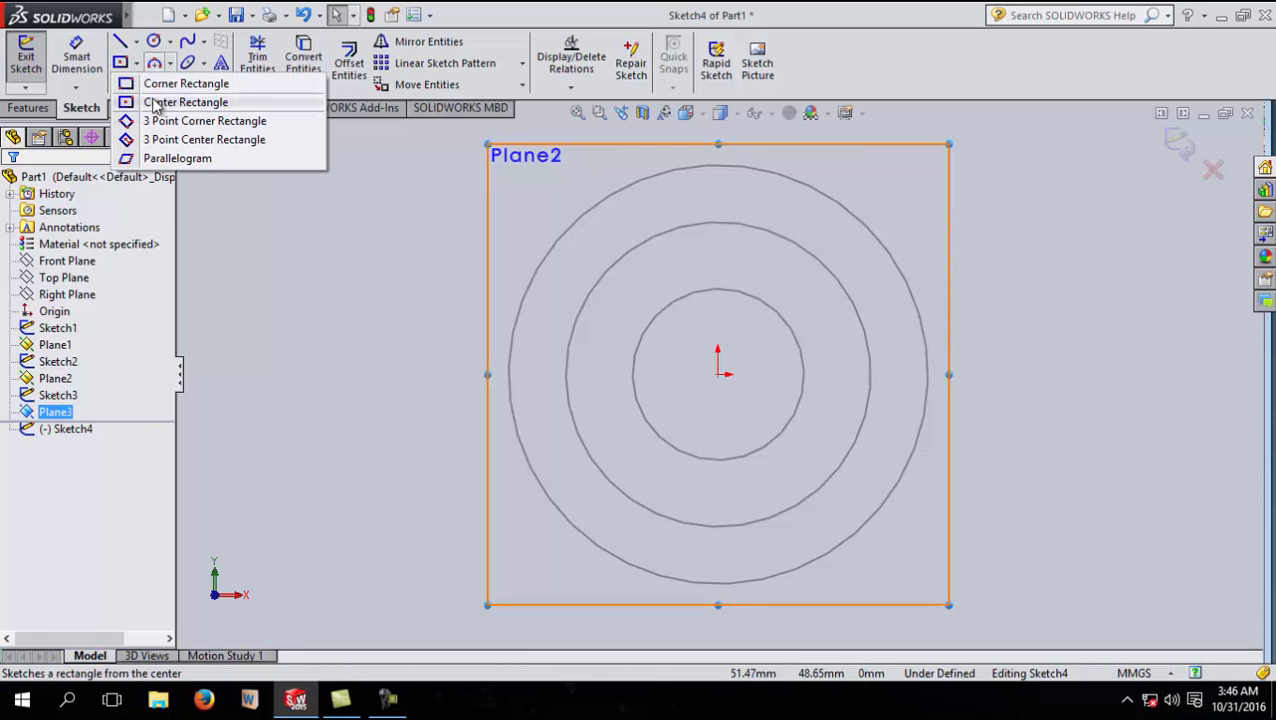
pyautogui.click(155, 104)
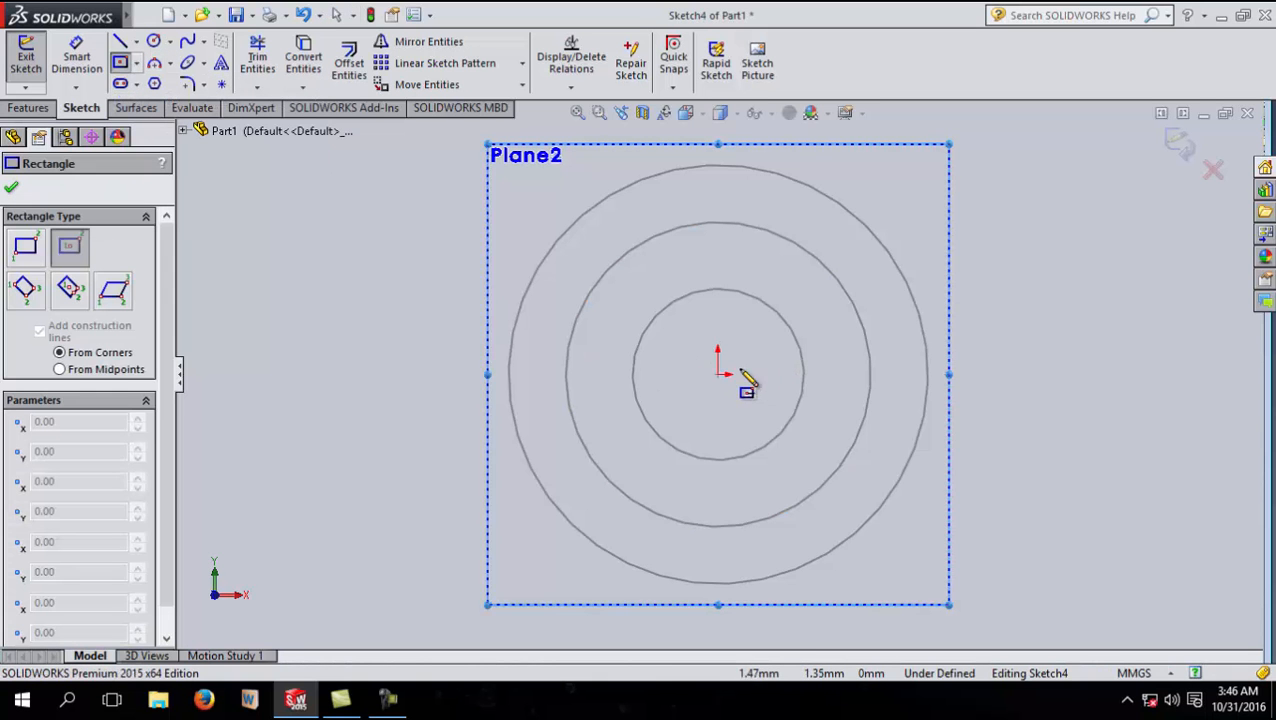
pyautogui.click(718, 374)
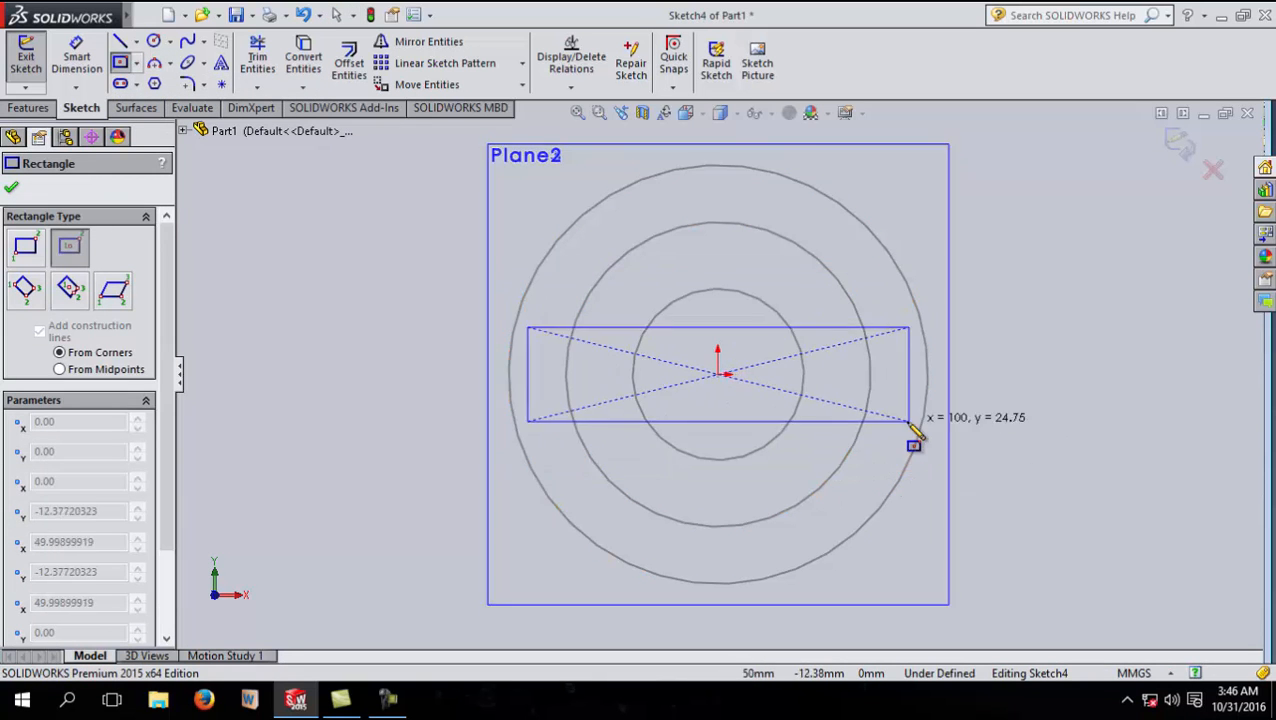
pyautogui.click(905, 459)
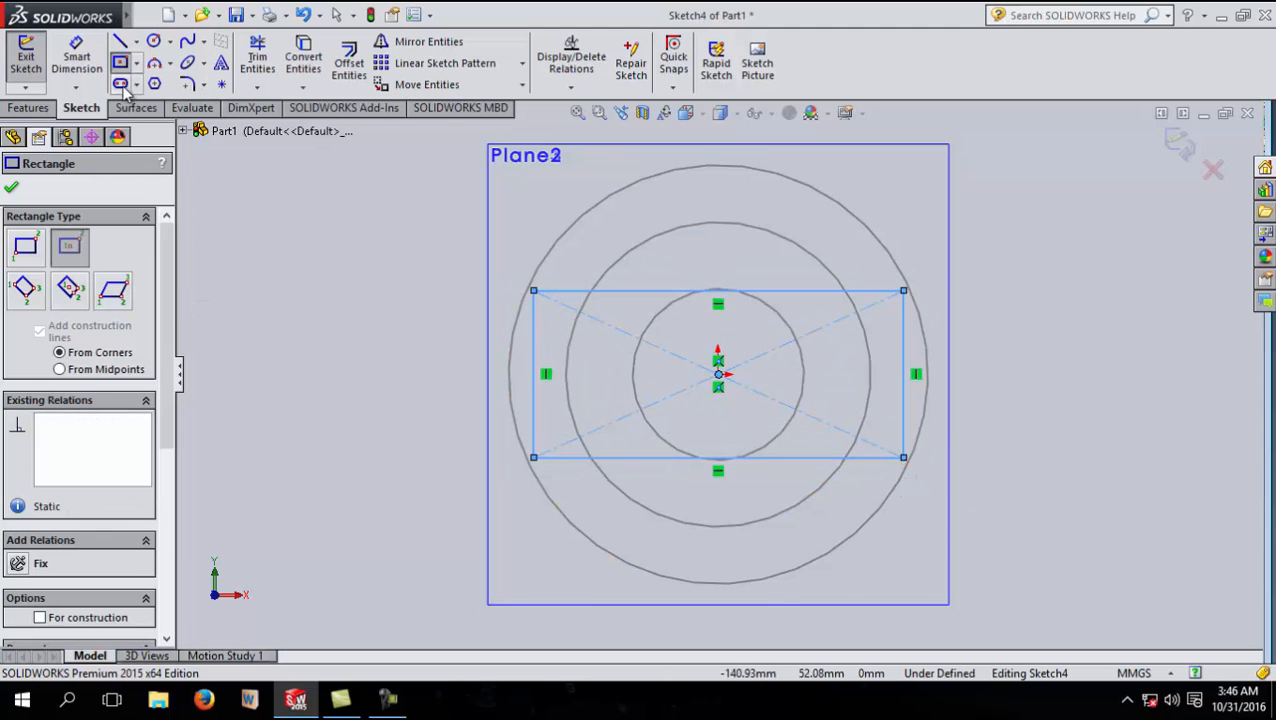
# - Dimension the width of the rectangle on Plane3 as 92 mm along its upper edge
pyautogui.click(76, 58)
pyautogui.click(672, 293)
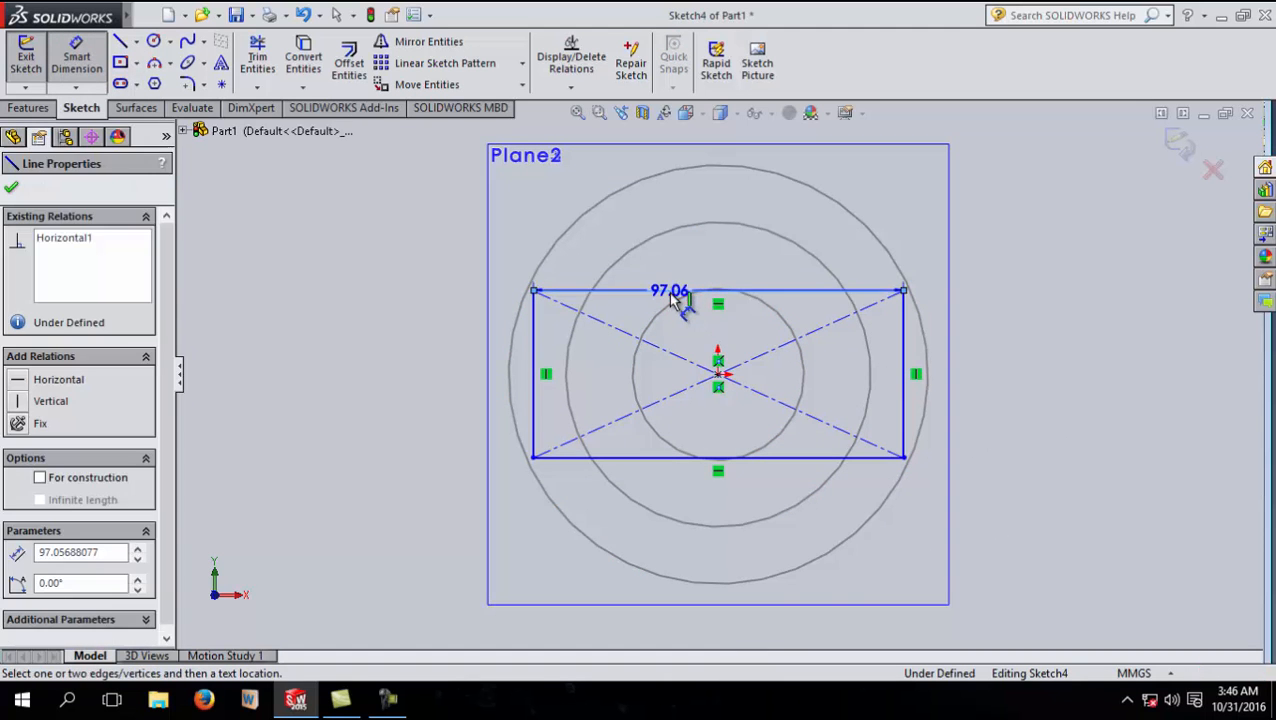
pyautogui.click(678, 272)
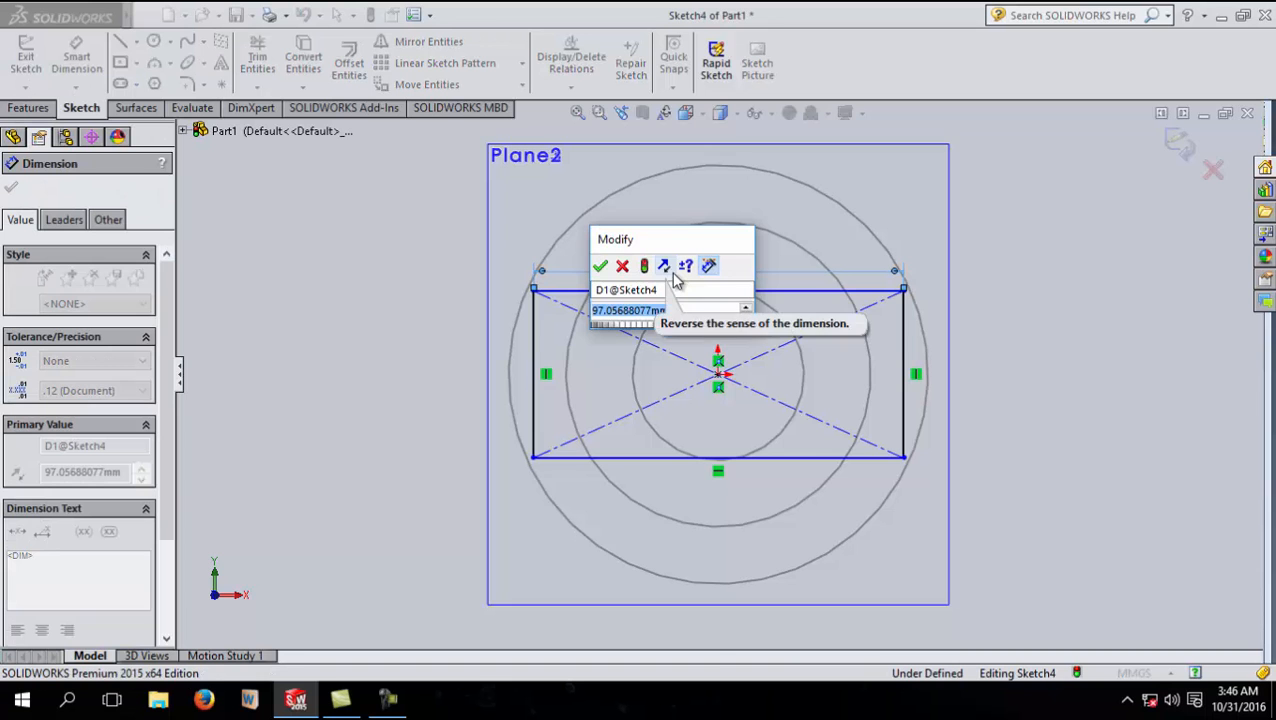
pyautogui.write('92')
pyautogui.press('Return')
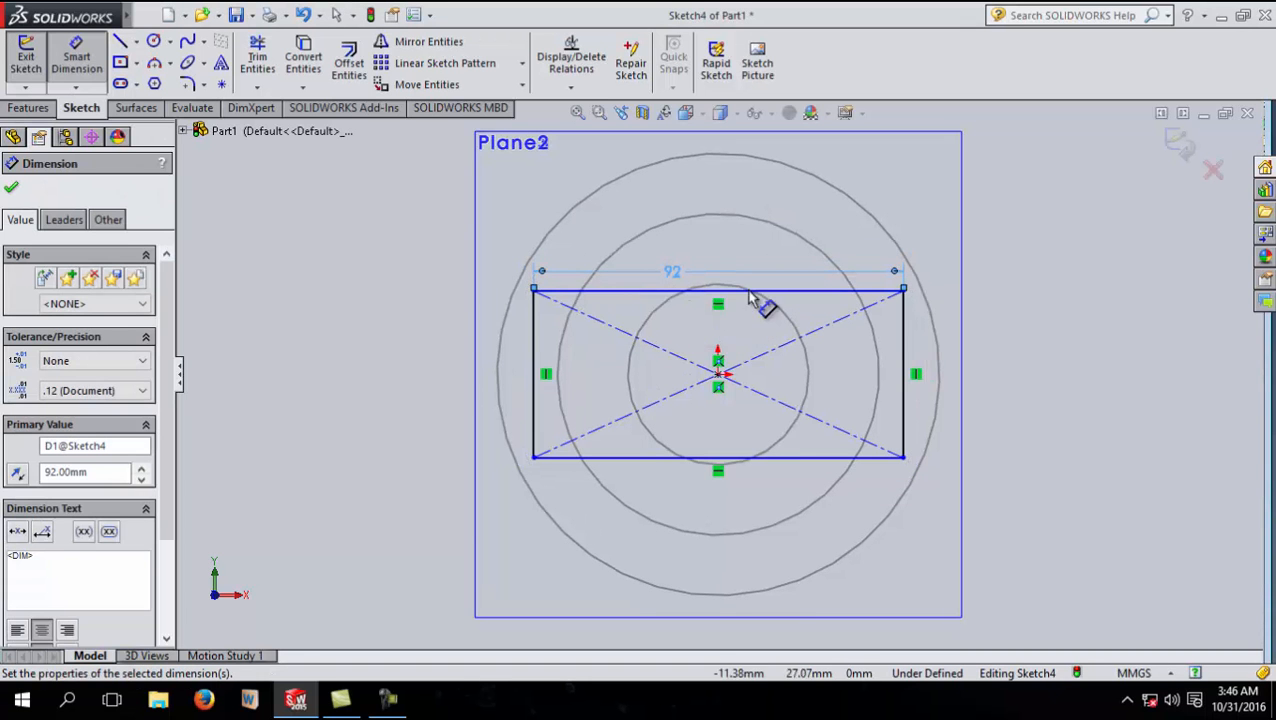
# - Dimension the rectangle's height as 64 mm and exit the sketch
pyautogui.click(902, 343)
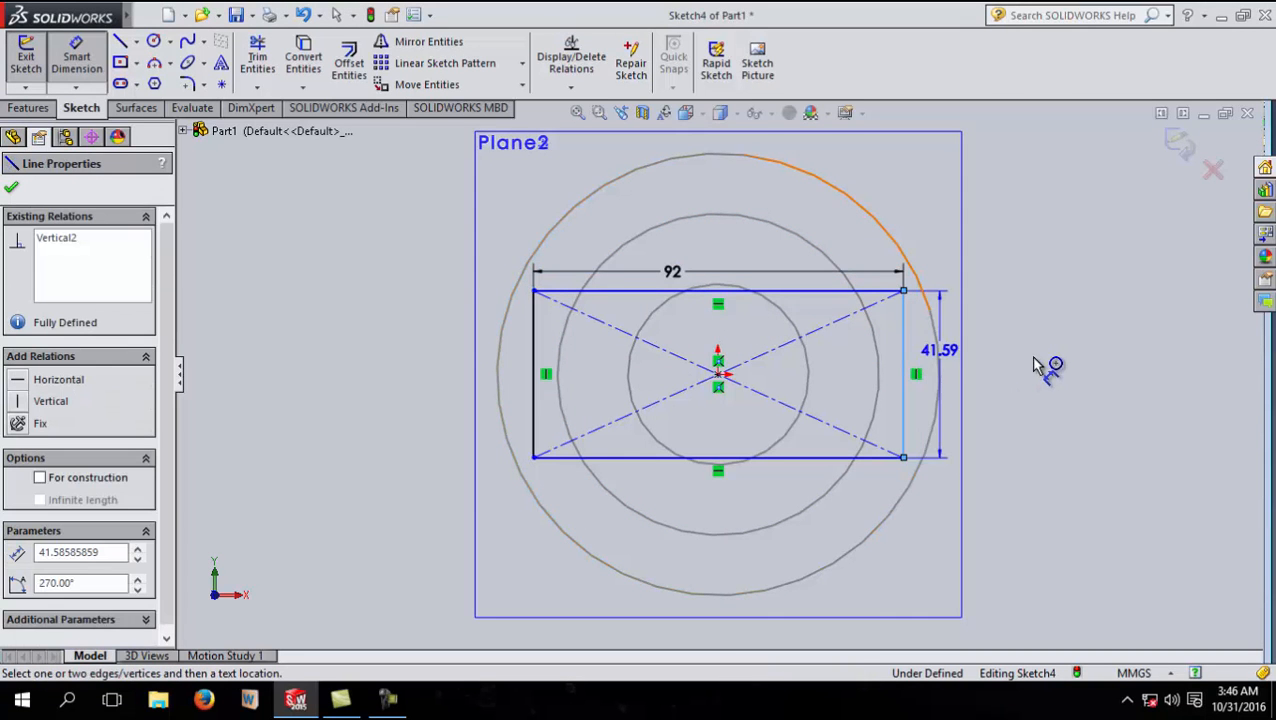
pyautogui.click(985, 358)
pyautogui.write('64')
pyautogui.press('Return')
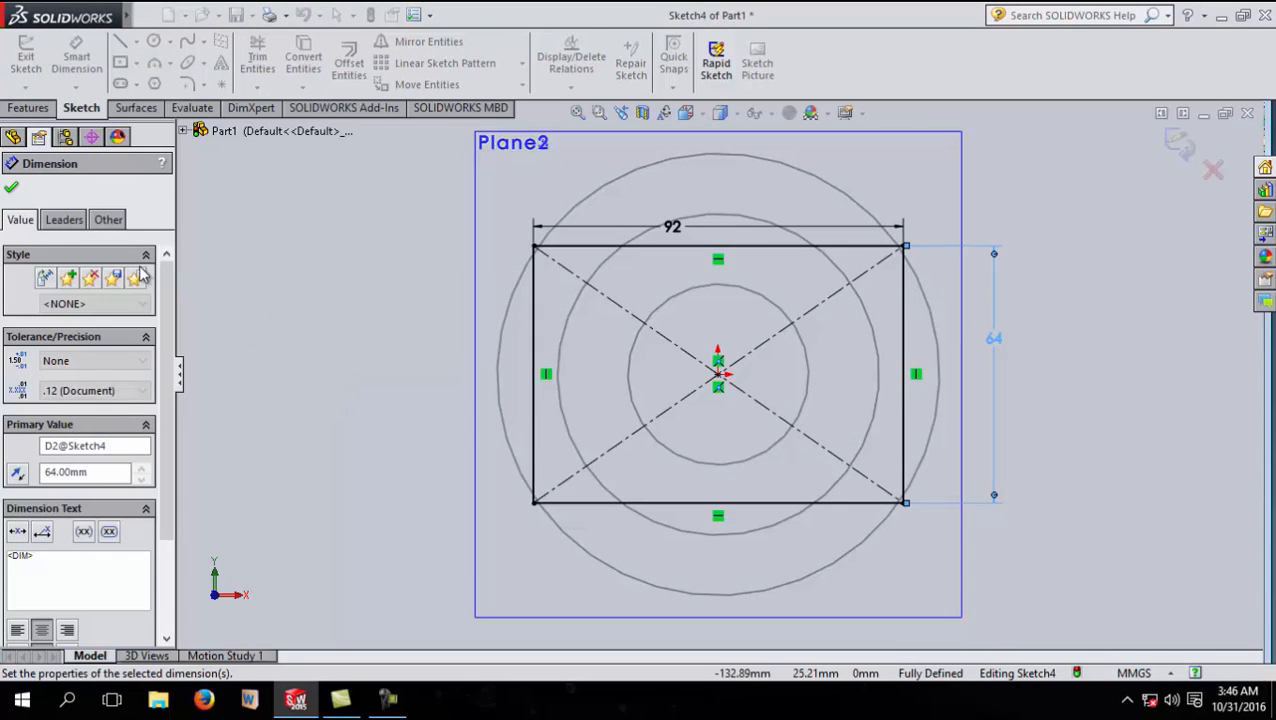
pyautogui.click(12, 189)
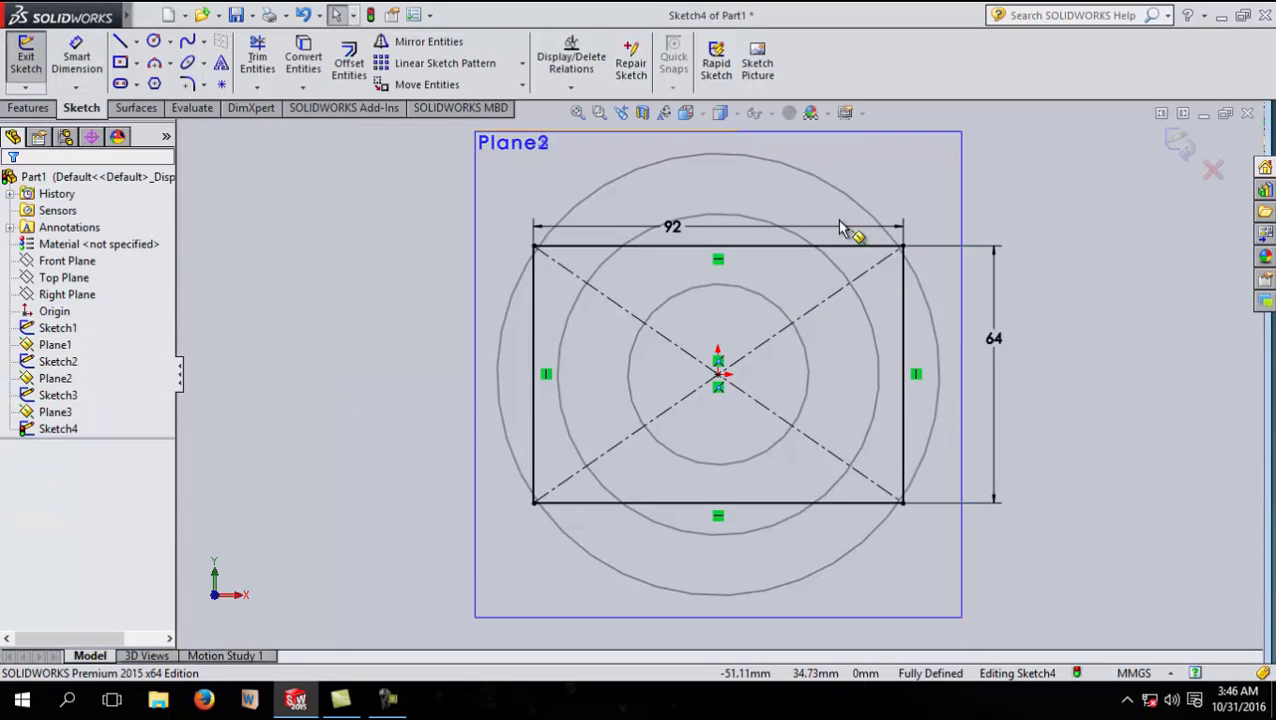
pyautogui.click(1180, 142)
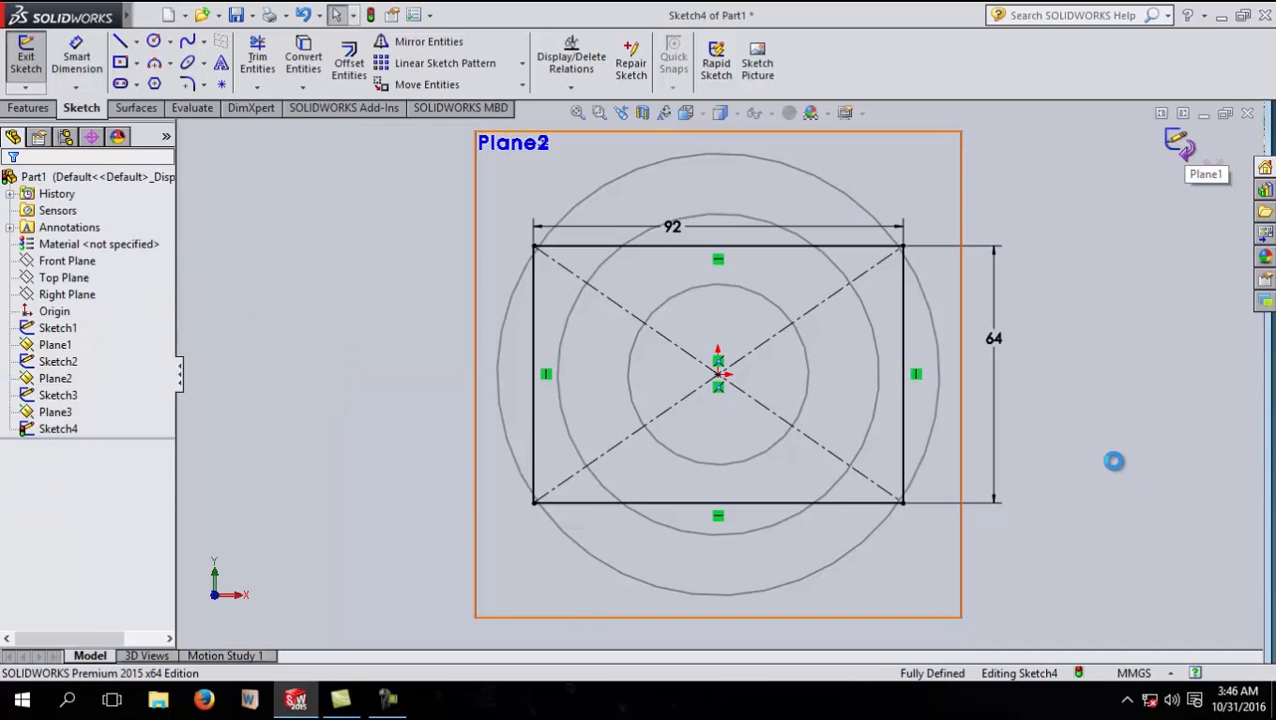
# - Create a reference plane at a 300 mm distance from Plane3 with the offset flipped
pyautogui.click(1037, 370)
pyautogui.moveTo(1037, 370)
pyautogui.mouseDown(button='middle')
pyautogui.moveTo(1042, 407)
pyautogui.moveTo(960, 490)
pyautogui.moveTo(991, 486)
pyautogui.mouseUp(button='middle')
pyautogui.click(843, 278)
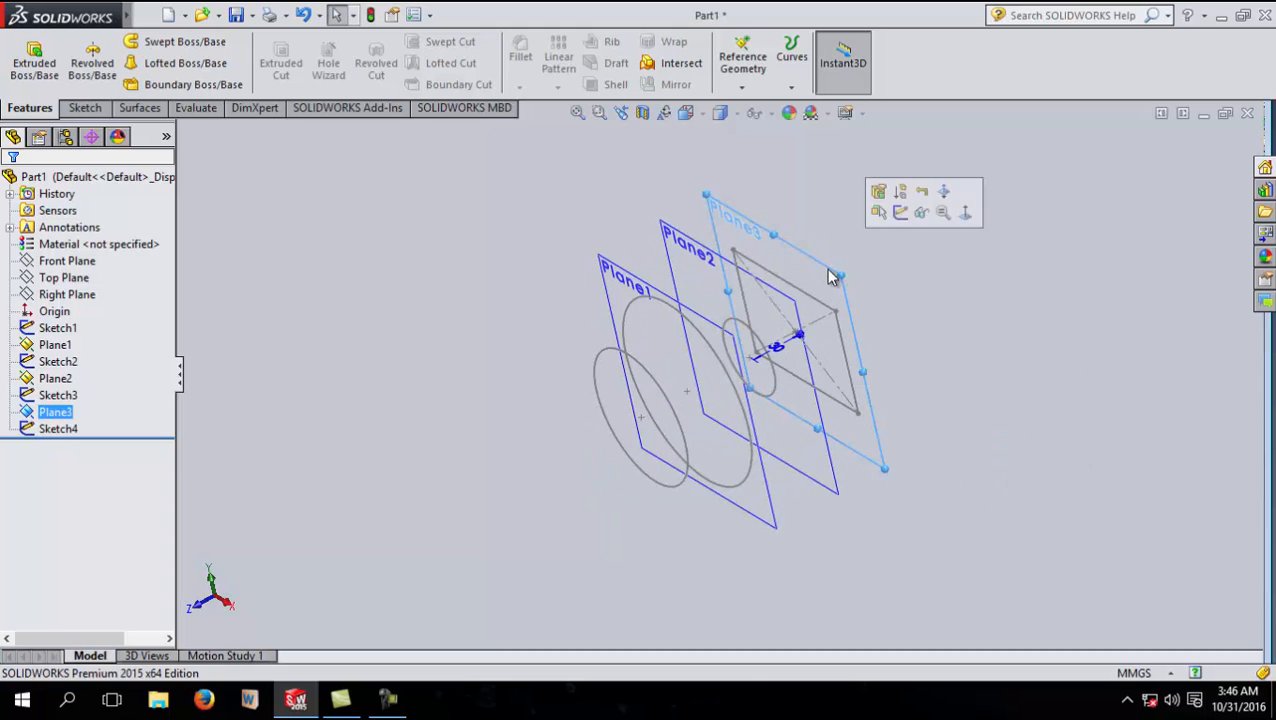
pyautogui.click(743, 88)
pyautogui.click(758, 107)
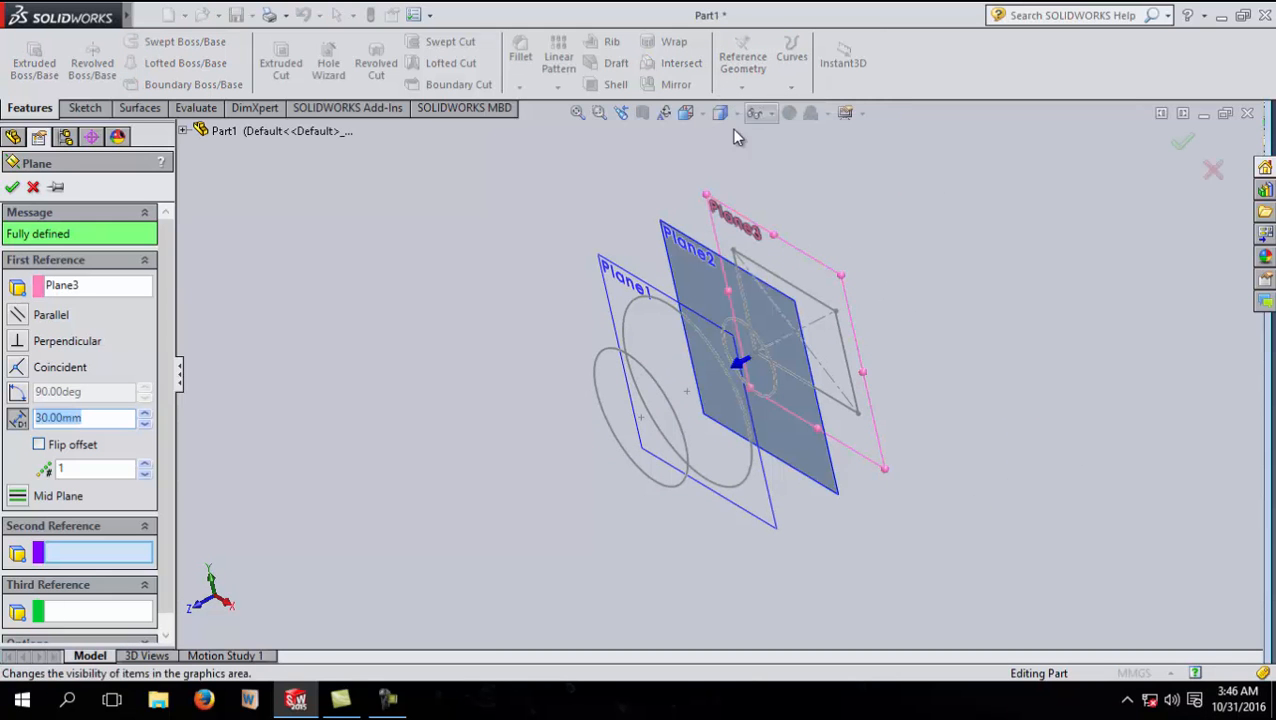
pyautogui.click(39, 446)
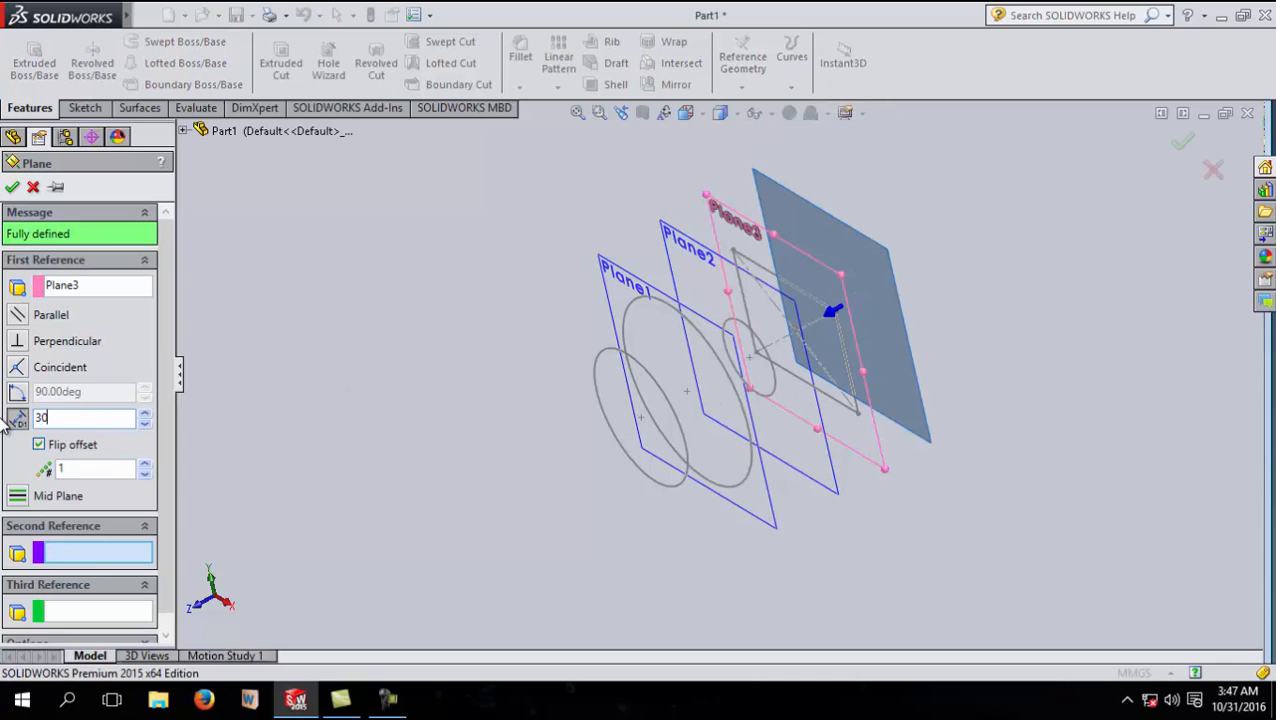
pyautogui.press('Return')
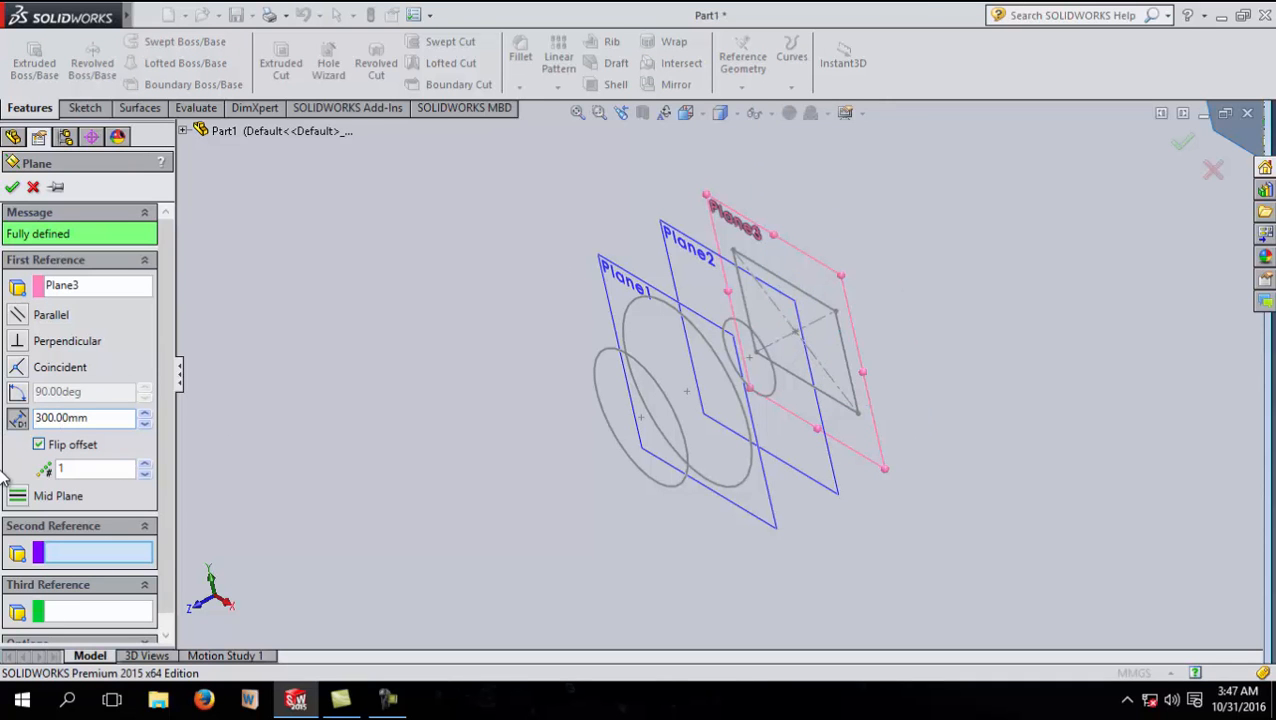
pyautogui.click(12, 187)
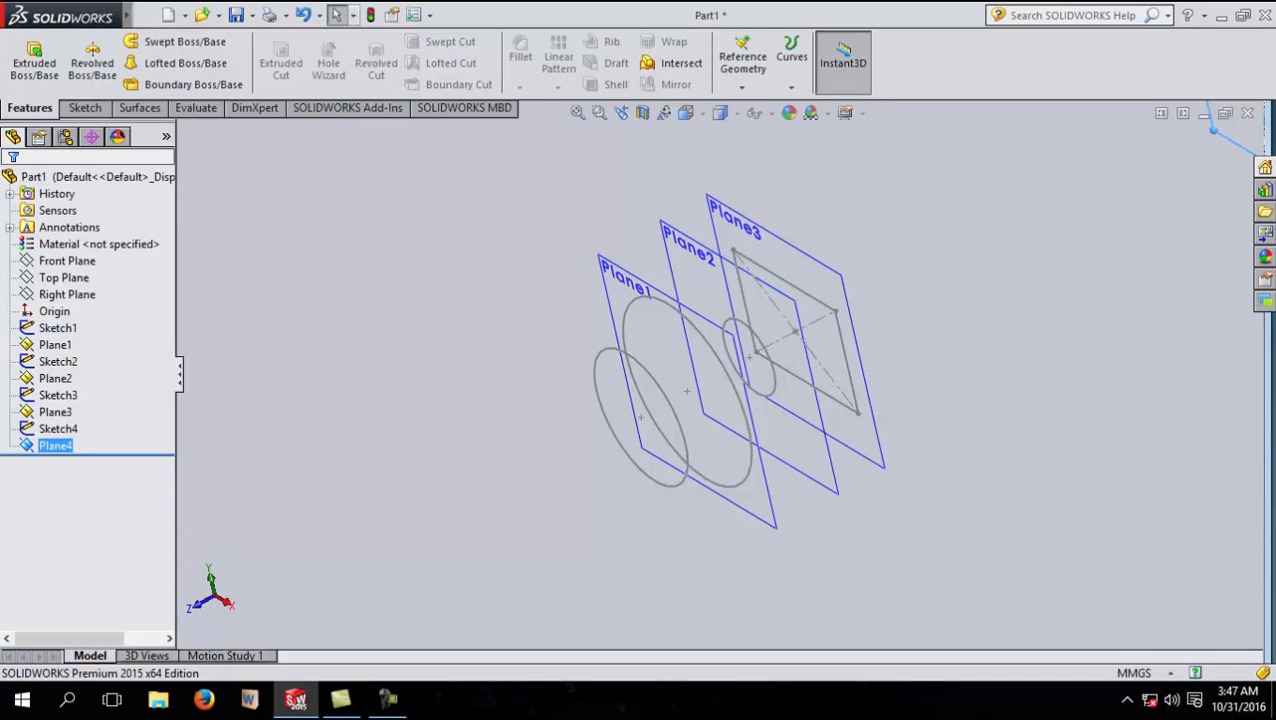
# - Start a sketch on Plane4 and draw a center rectangle about 184 mm wide centred on the origin
pyautogui.scroll(4, 952, 389)
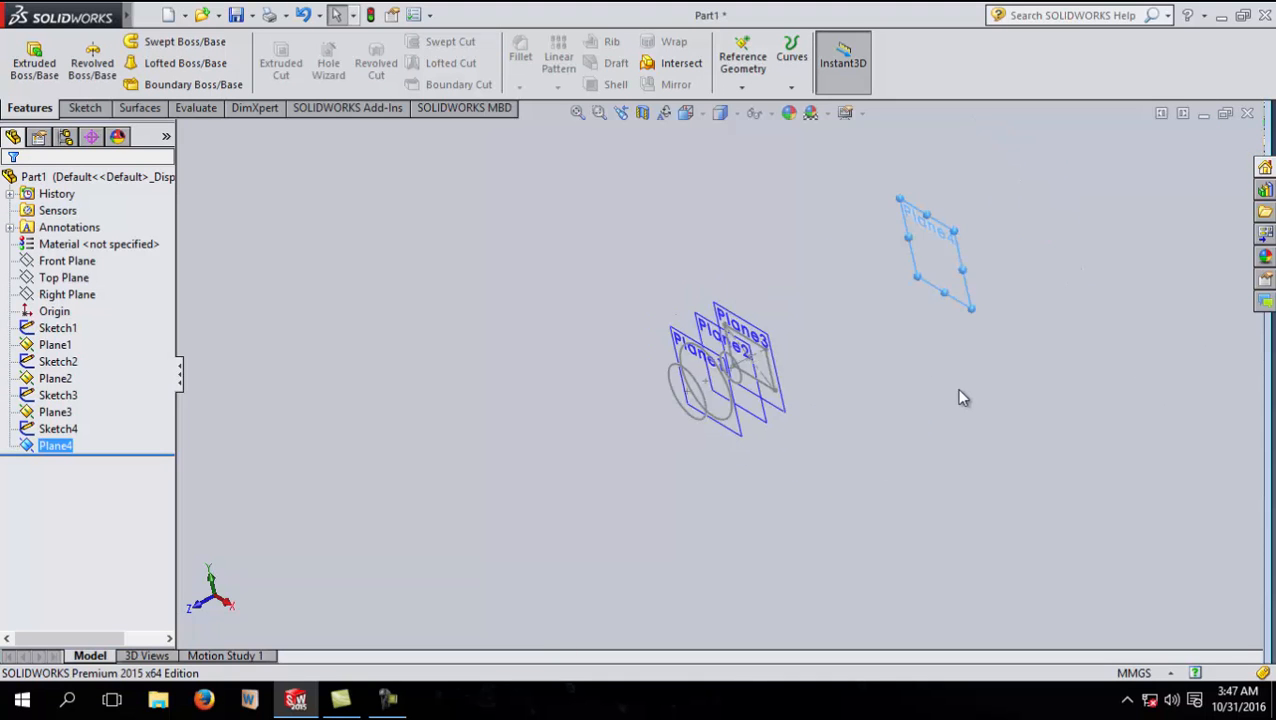
pyautogui.moveTo(888, 395); pyautogui.dragTo(866, 289, button='middle')
pyautogui.click(832, 281)
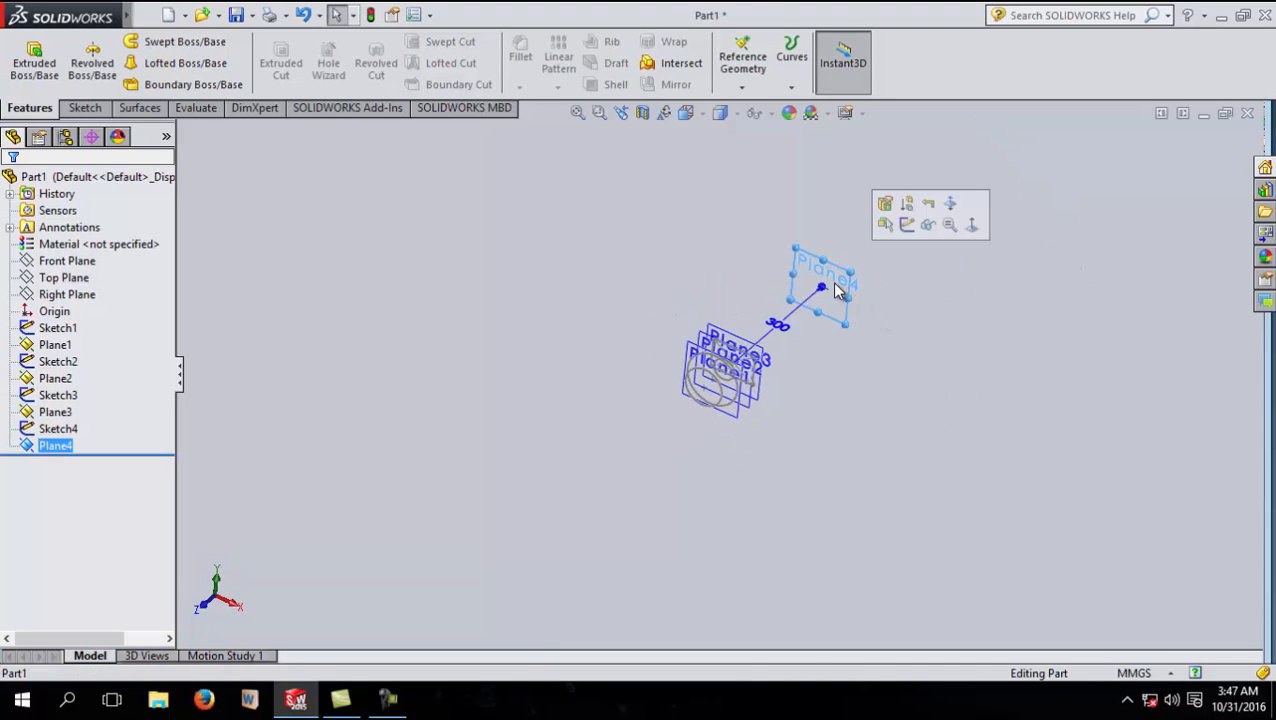
pyautogui.click(912, 232)
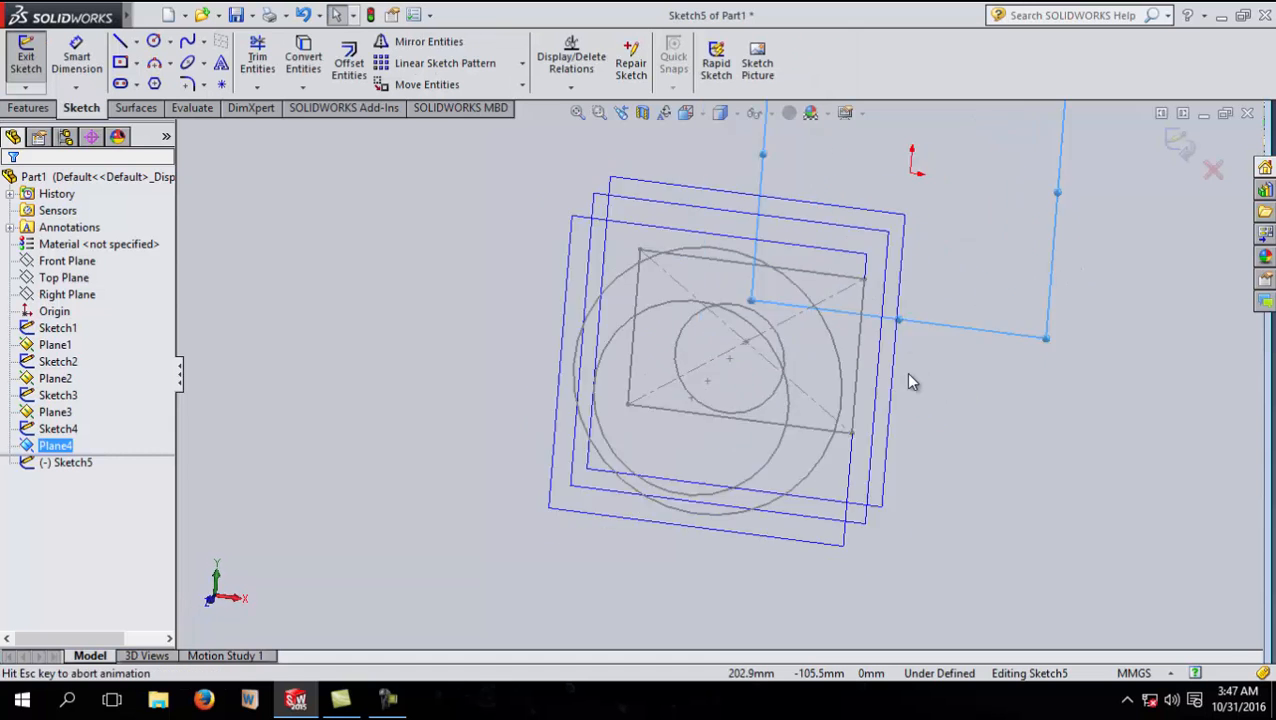
pyautogui.click(136, 63)
pyautogui.click(150, 102)
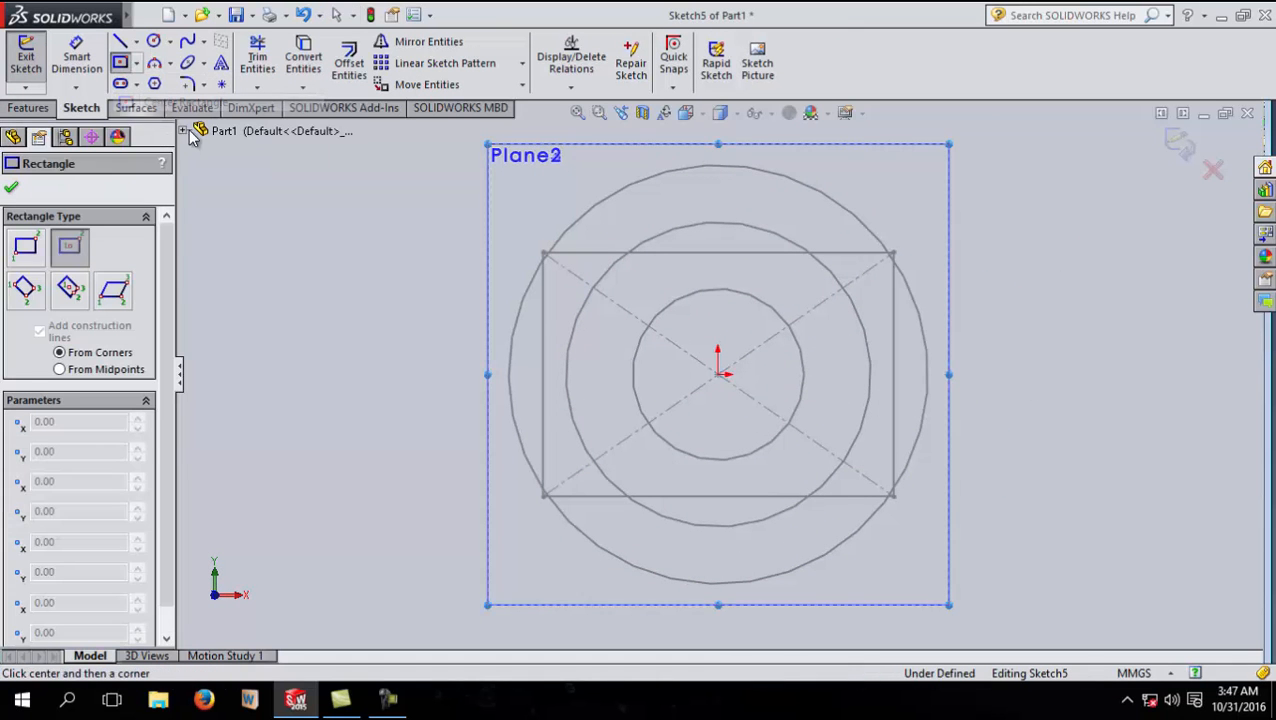
pyautogui.click(718, 374)
pyautogui.click(1069, 413)
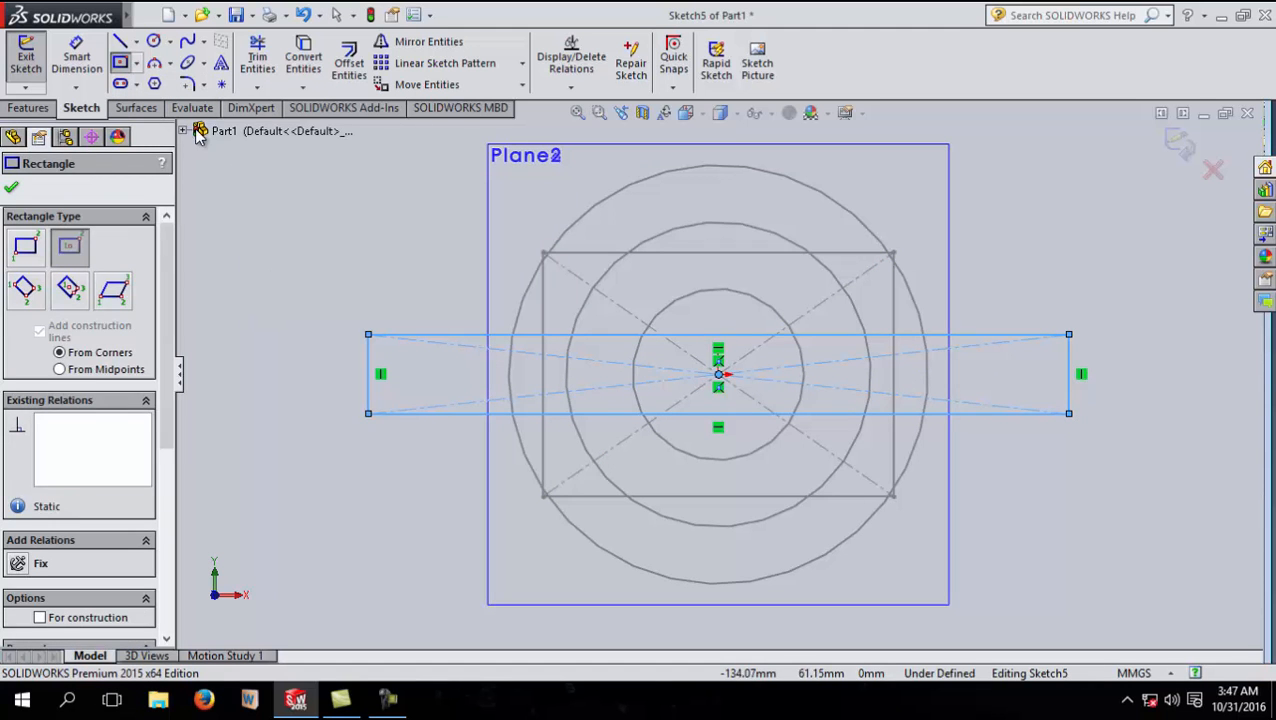
# - Dimension the width of the rectangle on Plane4 as 235 mm along its upper edge
pyautogui.click(76, 56)
pyautogui.click(447, 334)
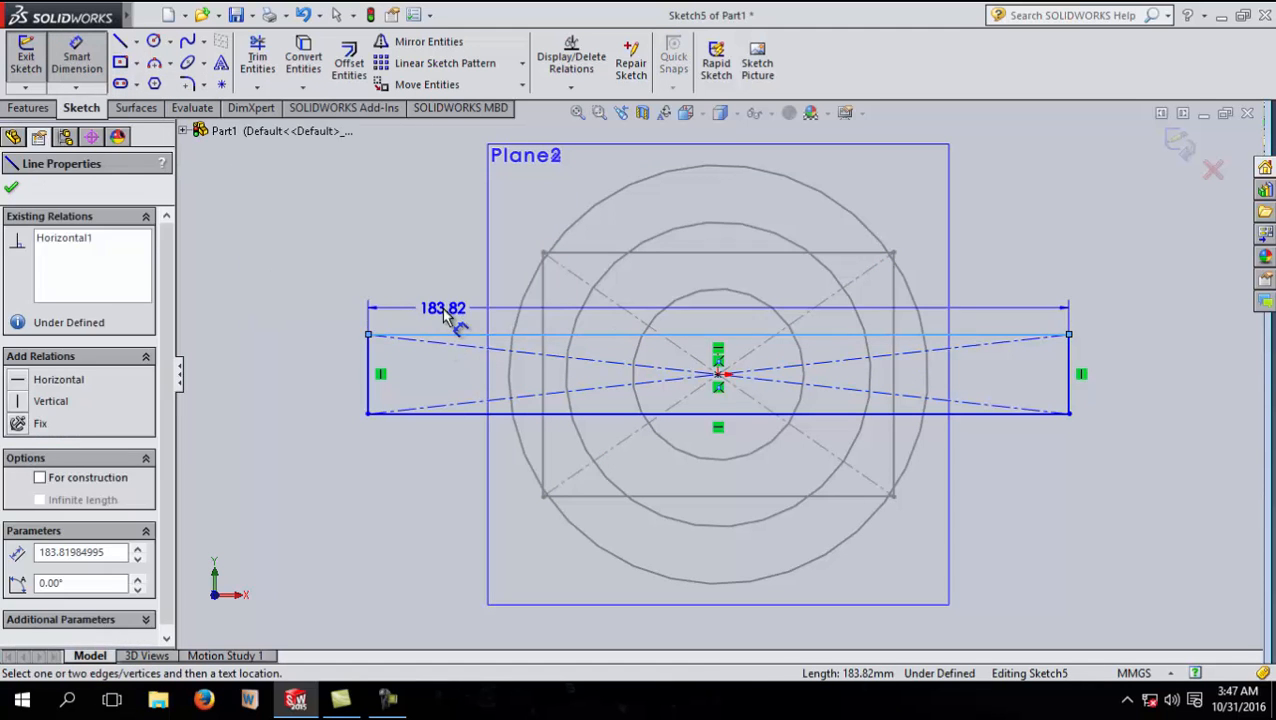
pyautogui.click(447, 312)
pyautogui.write('235')
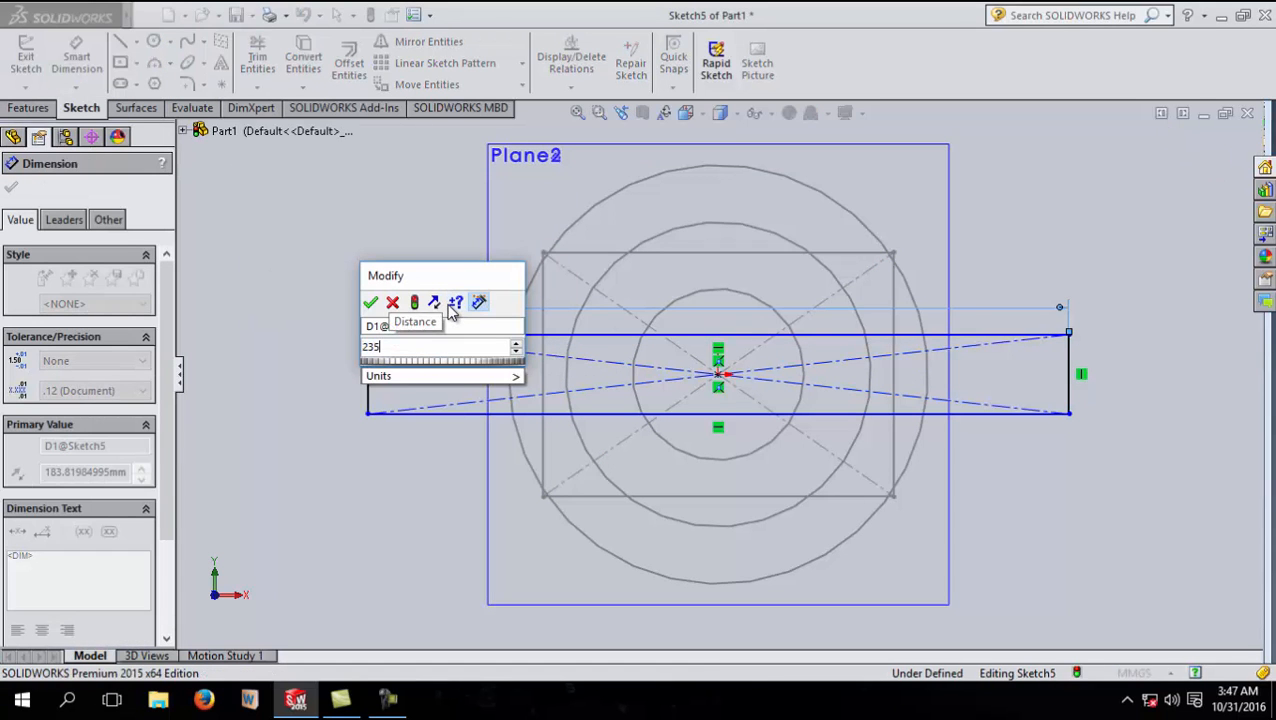
pyautogui.press('Return')
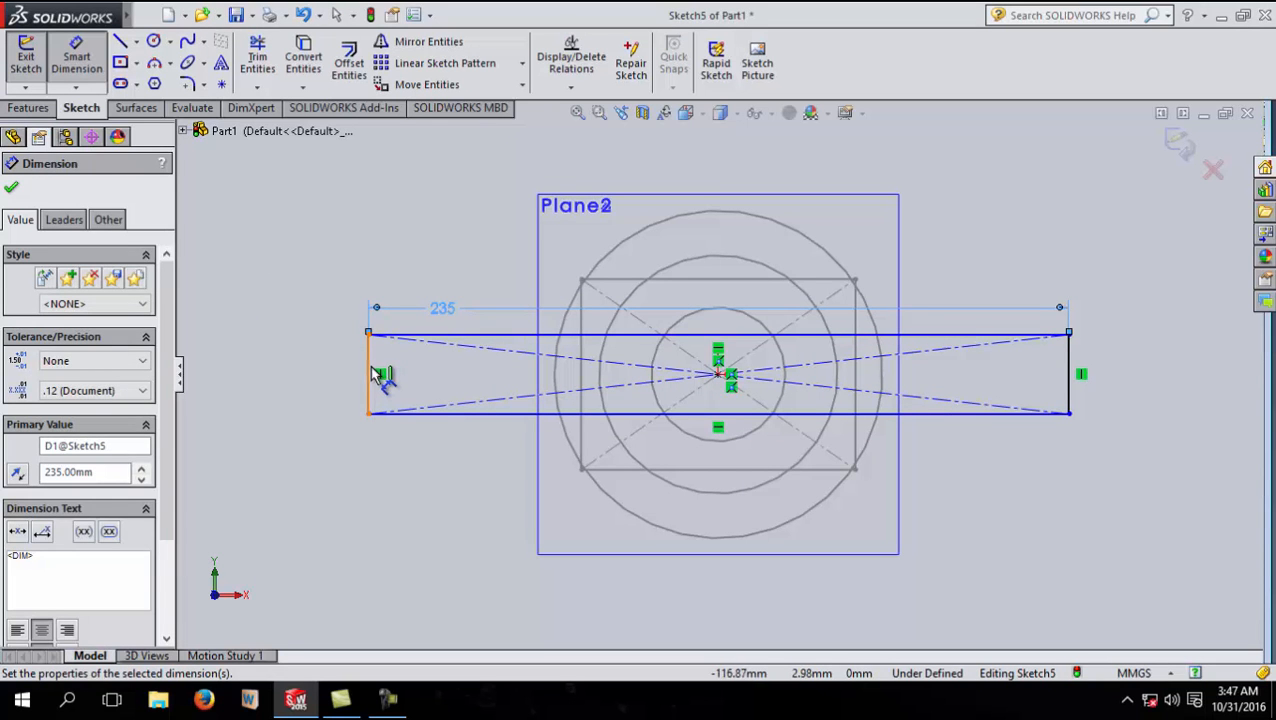
# - Dimension the height of the rectangle on Plane4 as 15 mm and exit the sketch
pyautogui.click(373, 370)
pyautogui.click(365, 372)
pyautogui.write('1')
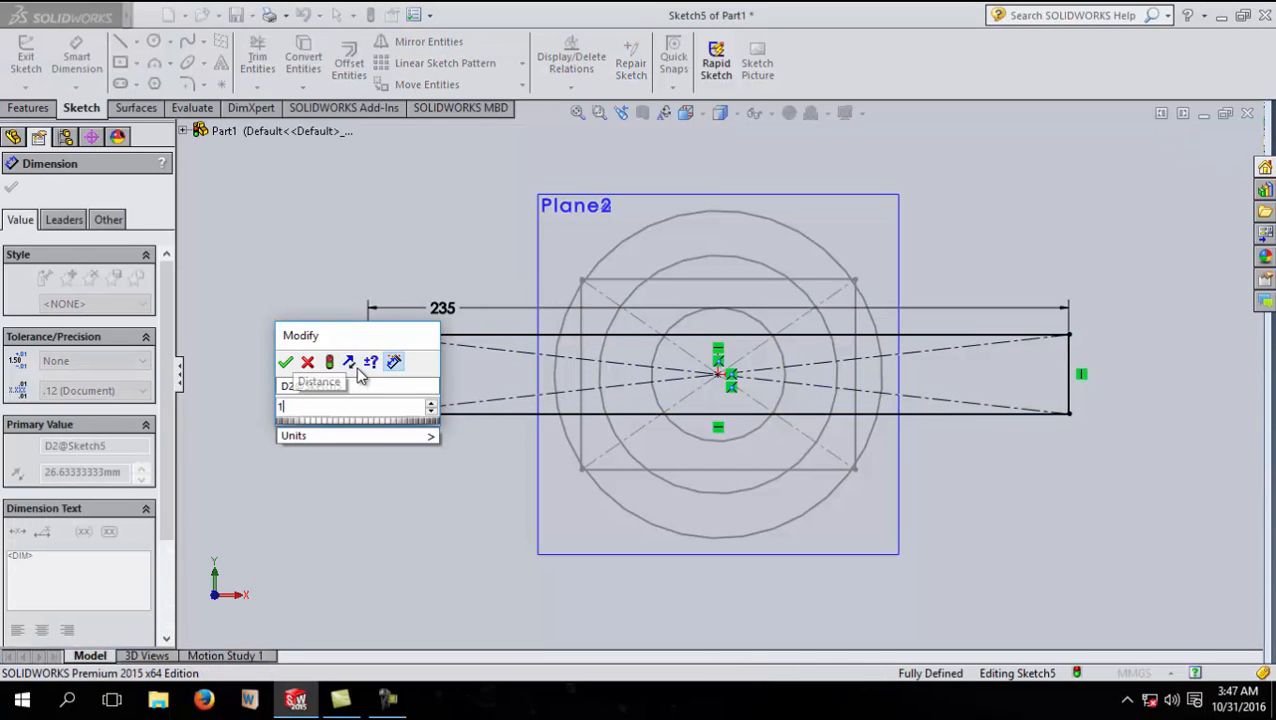
pyautogui.write('5')
pyautogui.press('Return')
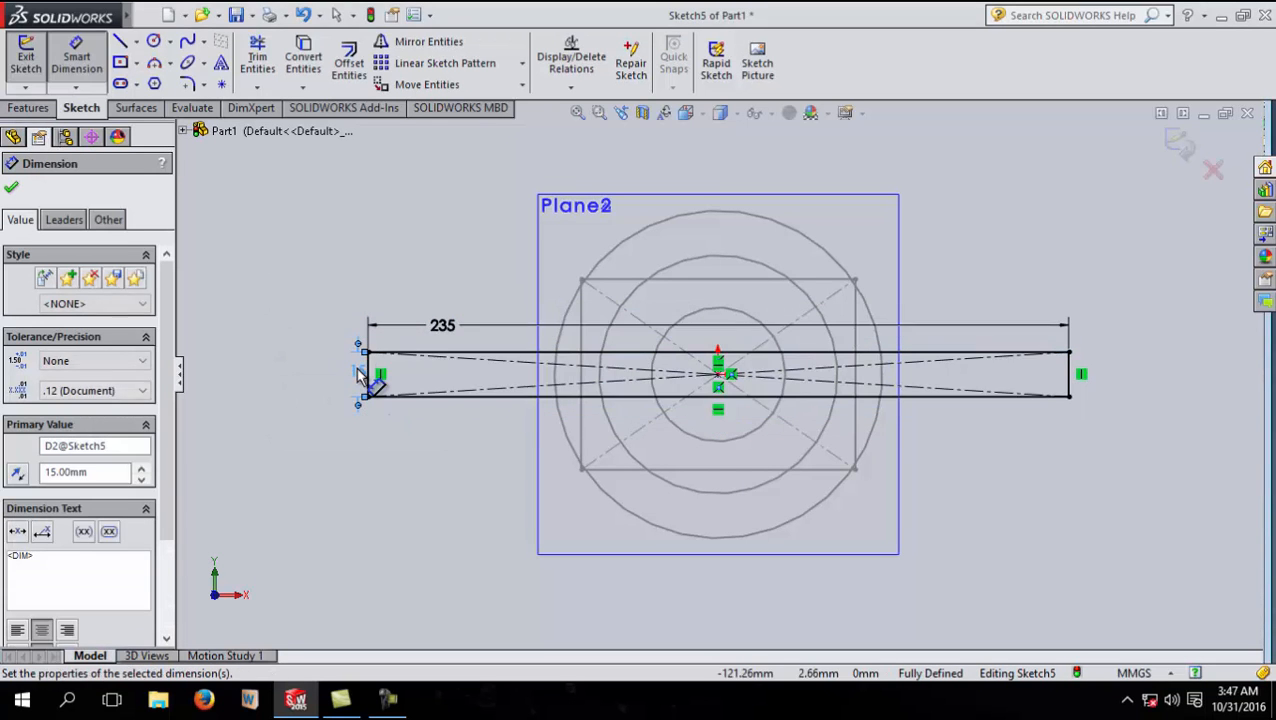
pyautogui.click(13, 185)
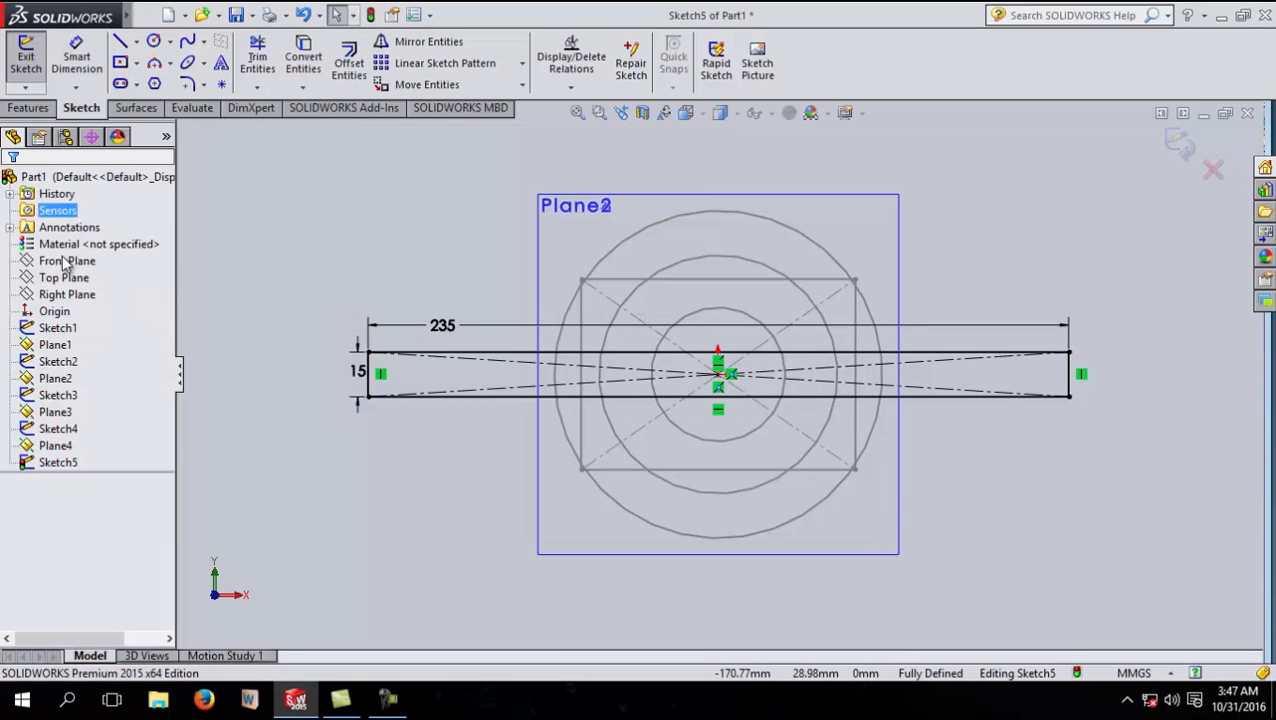
pyautogui.click(1178, 142)
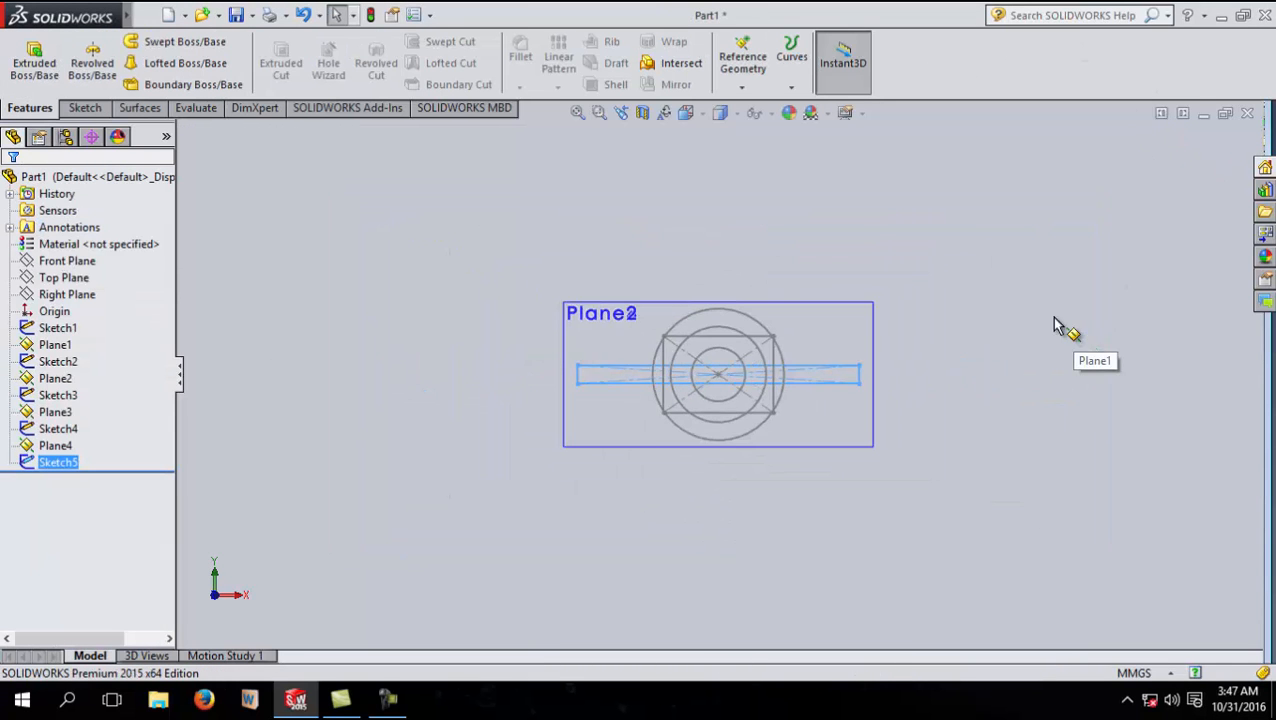
# - Start a Lofted Boss/Base and select Sketch1, Sketch2, Sketch3 and the rectangle of Sketch4 in order as profiles
pyautogui.moveTo(1077, 305)
pyautogui.mouseDown(button='middle')
pyautogui.moveTo(965, 379)
pyautogui.moveTo(980, 399)
pyautogui.mouseUp(button='middle')
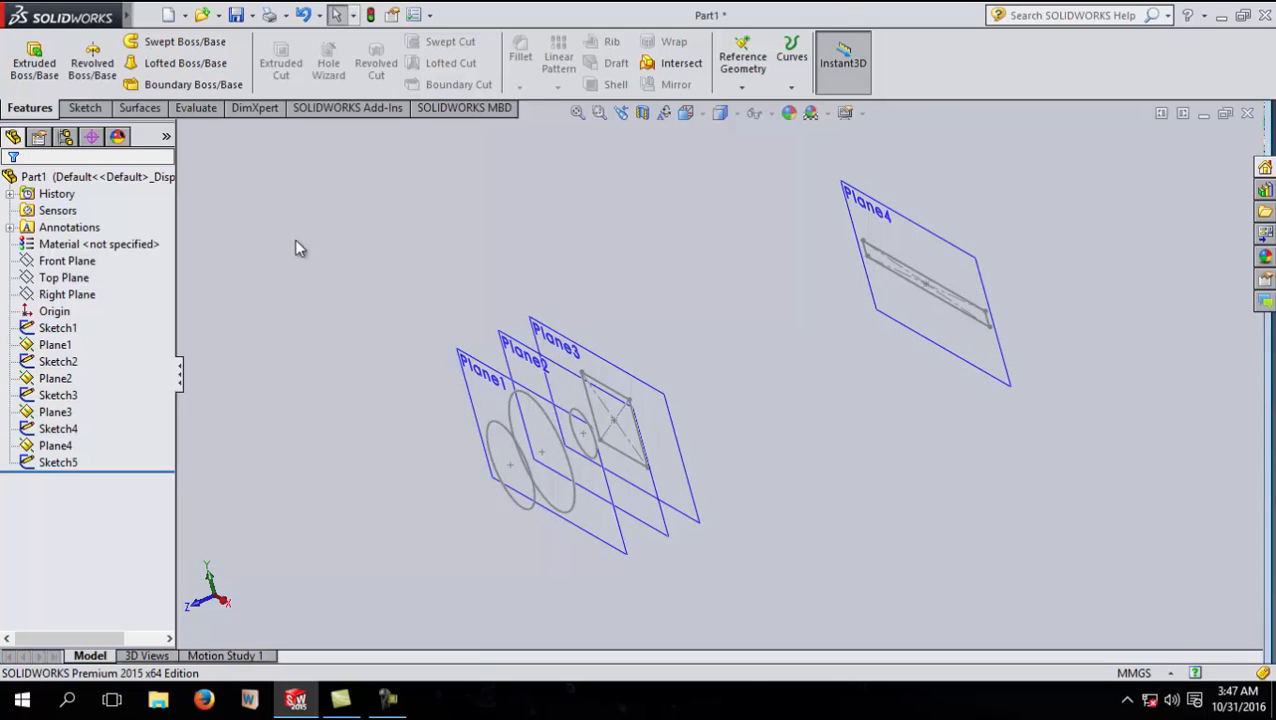
pyautogui.moveTo(328, 264)
pyautogui.mouseDown(button='middle')
pyautogui.moveTo(344, 277)
pyautogui.moveTo(338, 296)
pyautogui.mouseUp(button='middle')
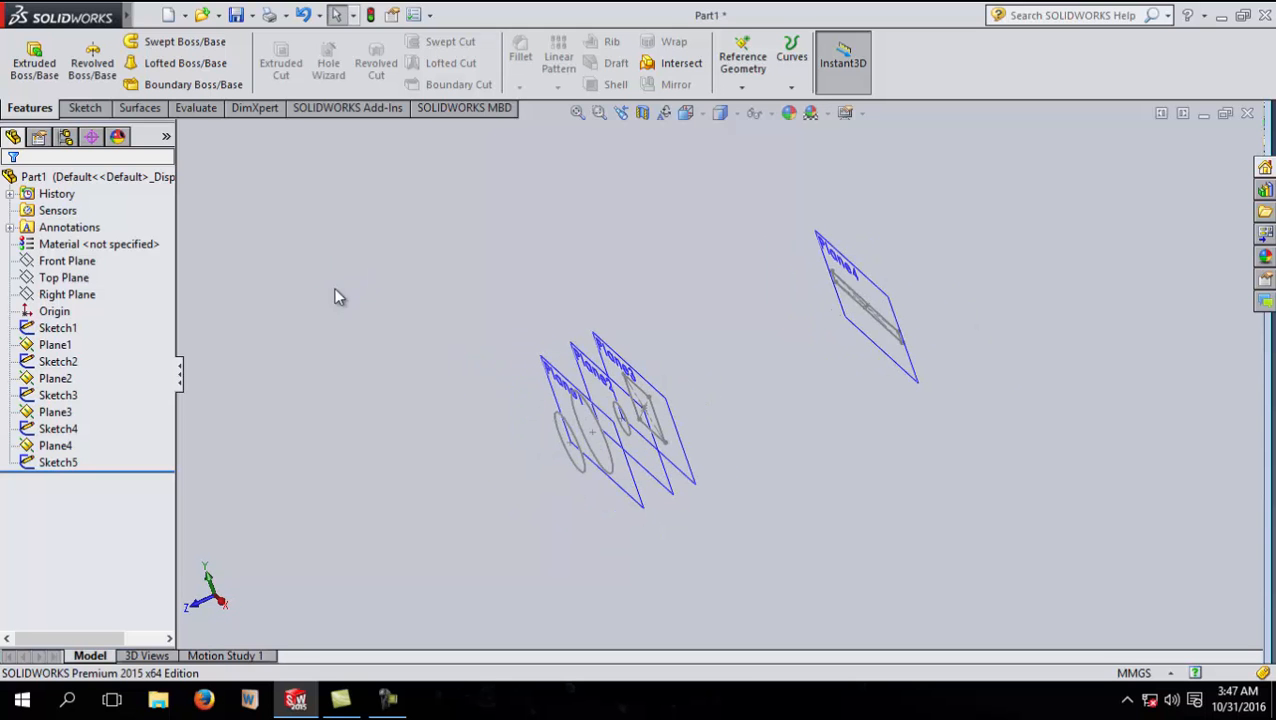
pyautogui.click(185, 63)
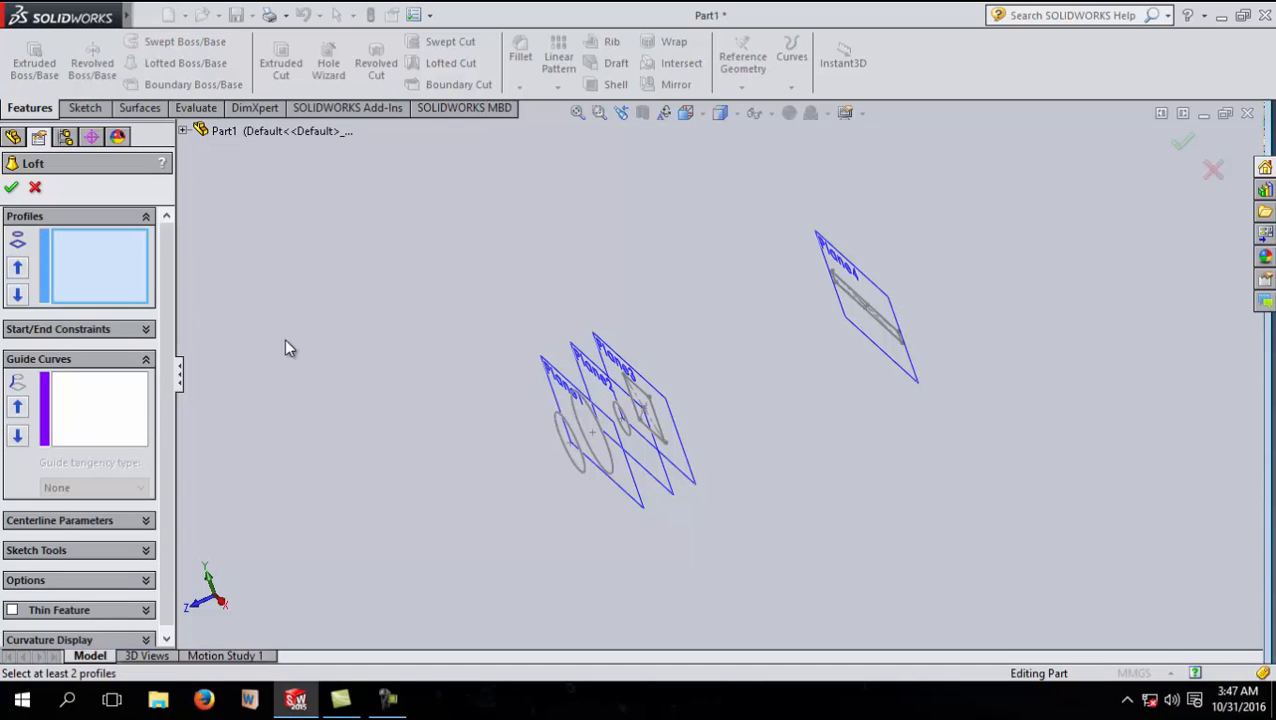
pyautogui.scroll(-5, 620, 441)
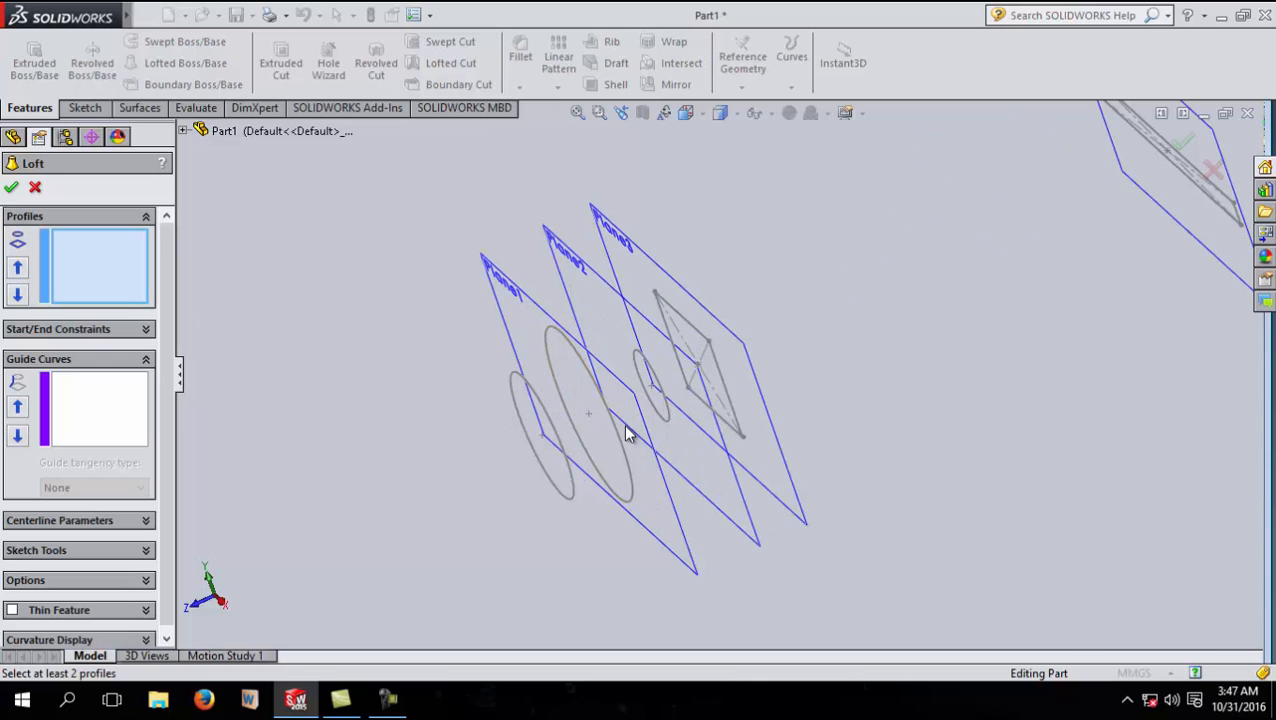
pyautogui.scroll(-1, 605, 430)
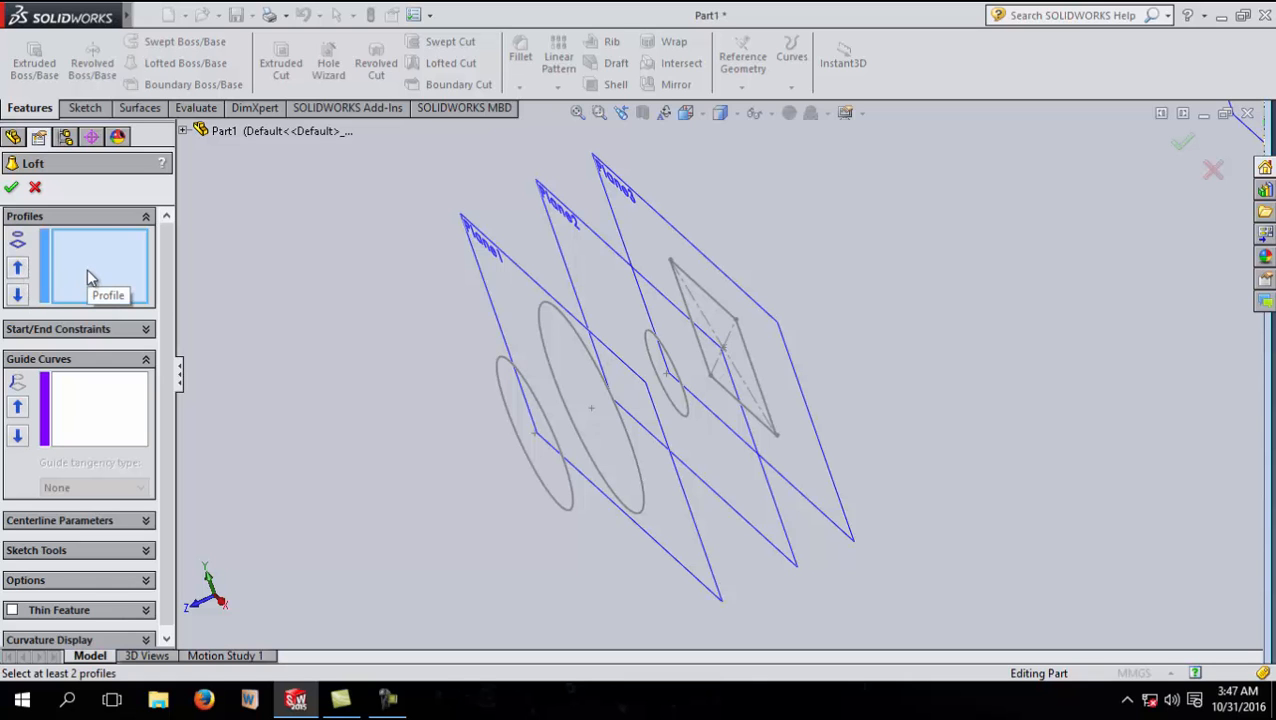
pyautogui.click(571, 503)
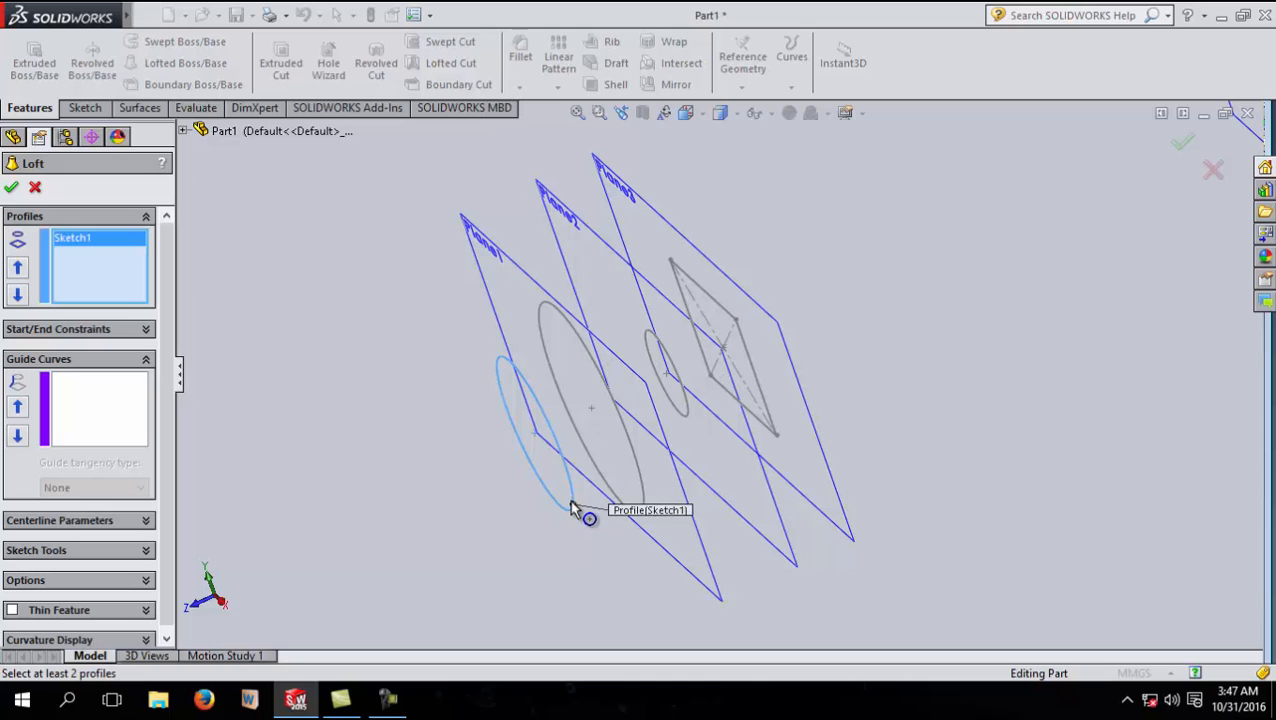
pyautogui.click(640, 484)
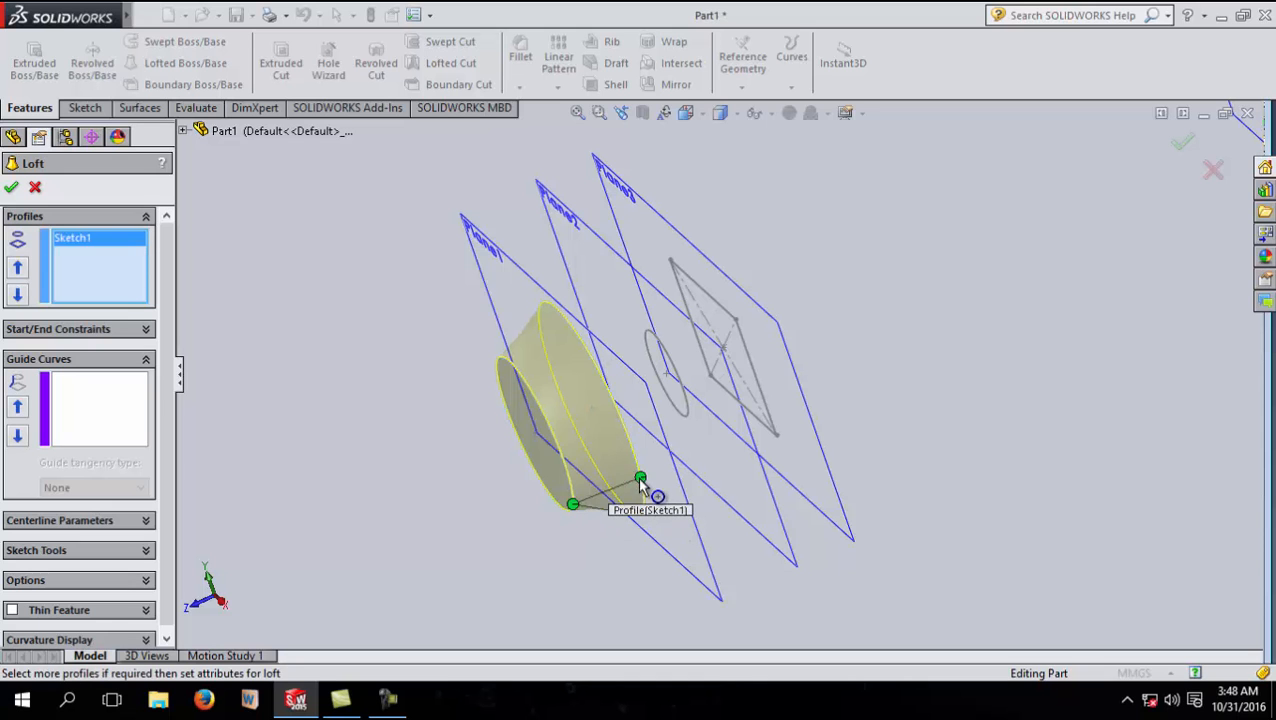
pyautogui.click(690, 415)
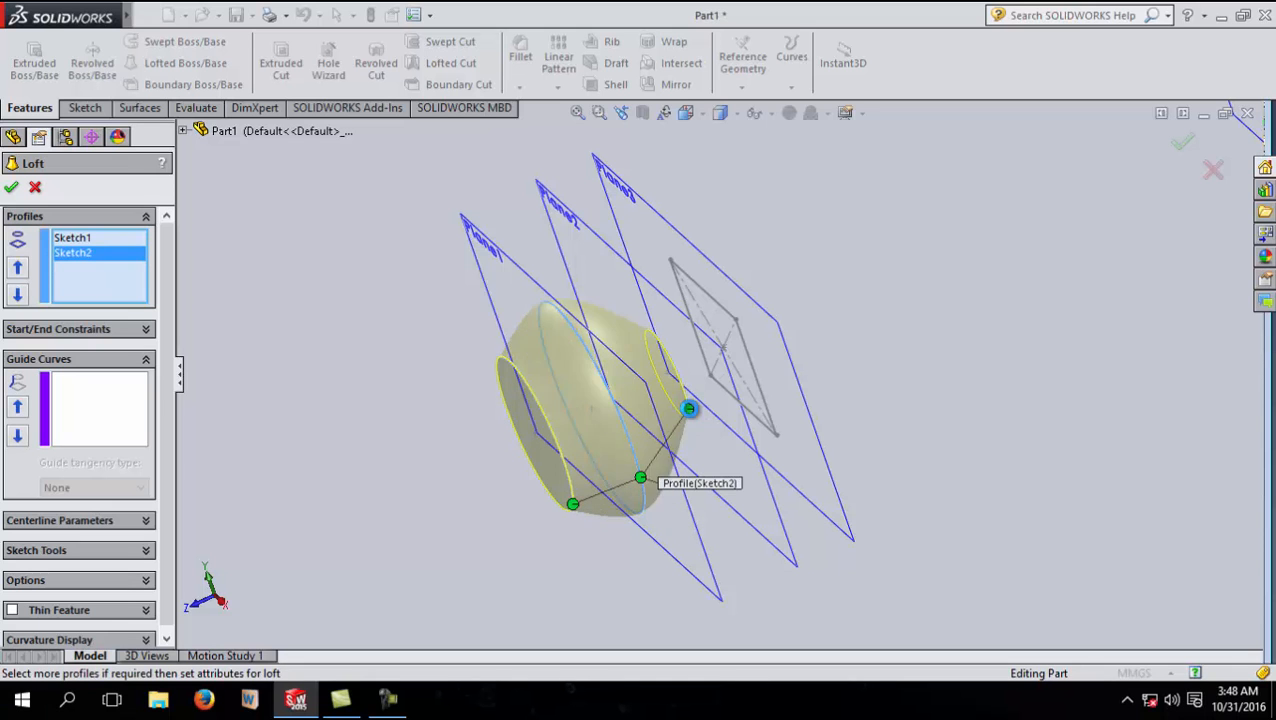
pyautogui.click(745, 352)
# - Try moving the loft connector on the Sketch4 rectangle to its upper corner, and return it to its original corner
pyautogui.moveTo(714, 418)
pyautogui.mouseDown(button='middle')
pyautogui.moveTo(496, 450)
pyautogui.moveTo(409, 396)
pyautogui.moveTo(461, 441)
pyautogui.moveTo(373, 396)
pyautogui.moveTo(387, 413)
pyautogui.mouseUp(button='middle')
pyautogui.scroll(-3, 670, 390)
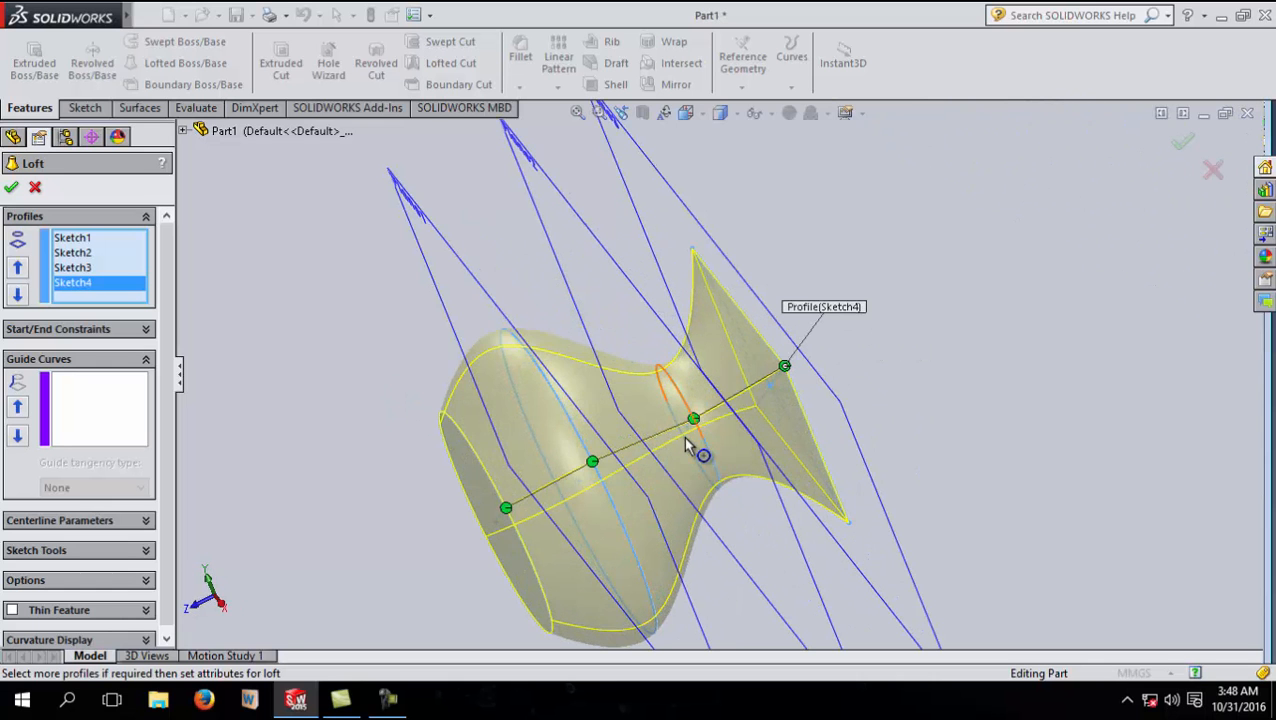
pyautogui.scroll(-2, 560, 595)
pyautogui.scroll(-2, 543, 578)
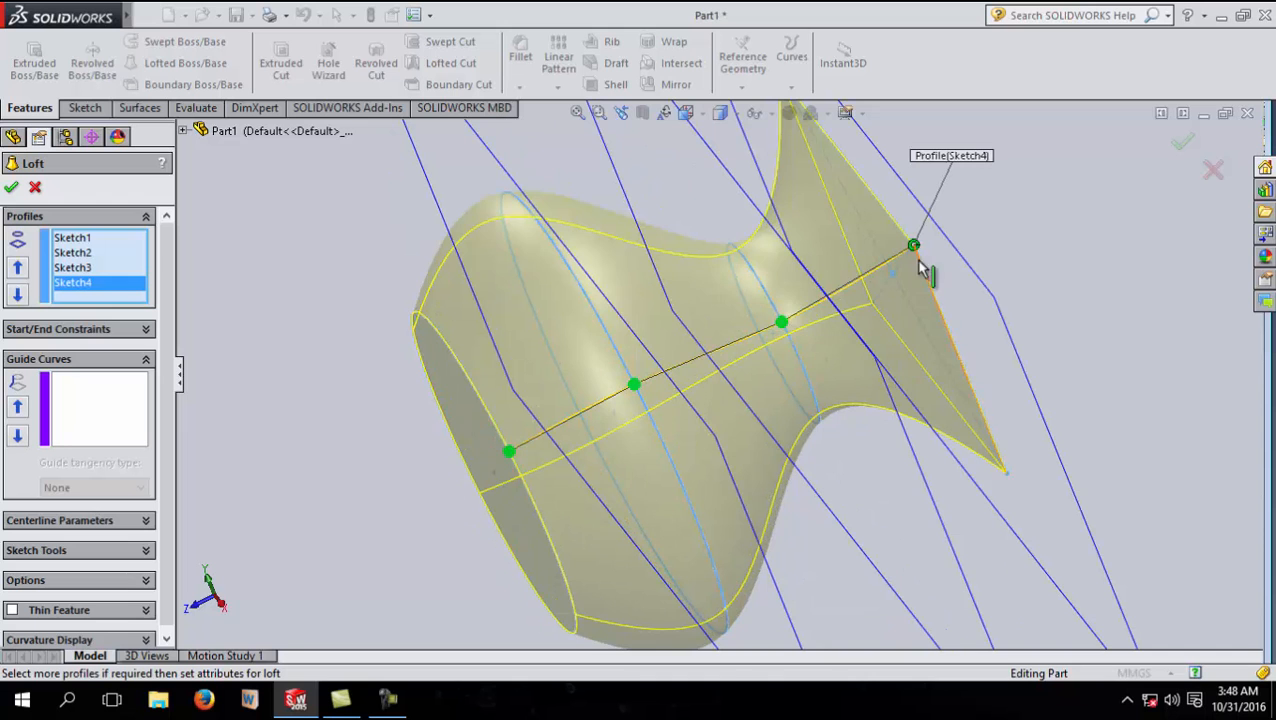
pyautogui.scroll(2, 957, 341)
pyautogui.scroll(-3, 793, 340)
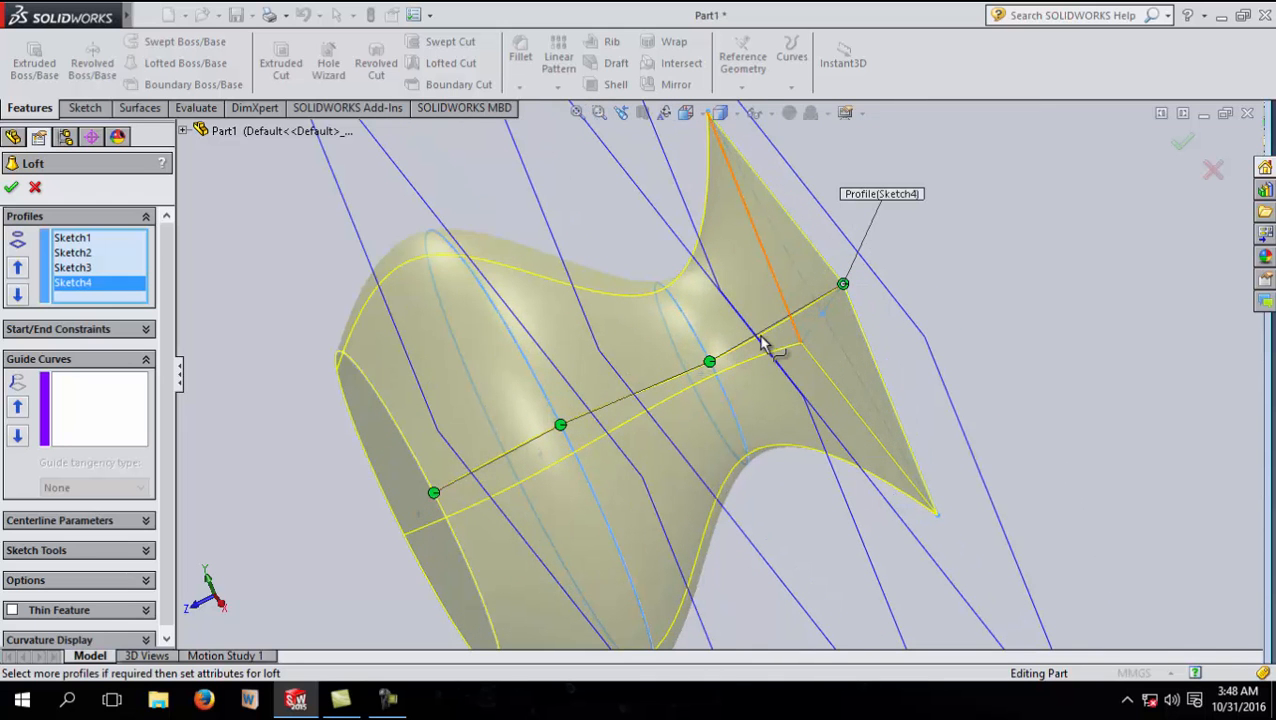
pyautogui.moveTo(845, 287); pyautogui.dragTo(795, 225)
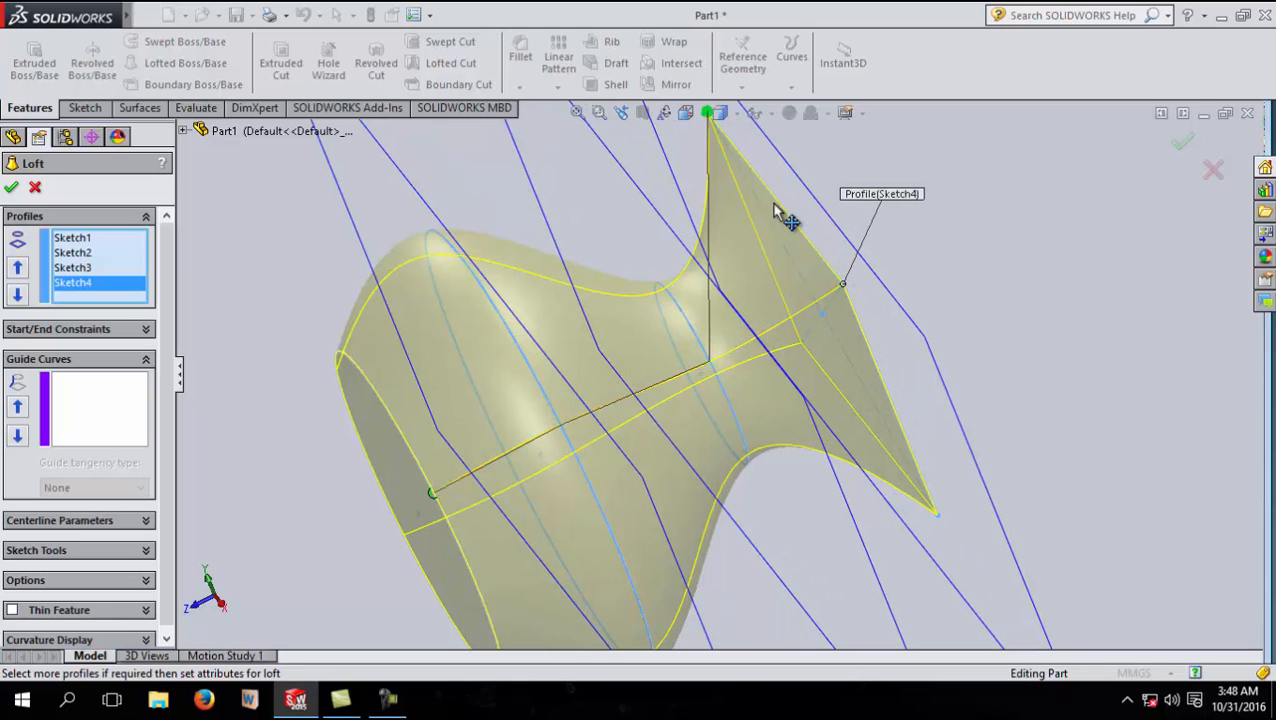
pyautogui.moveTo(724, 128); pyautogui.dragTo(720, 120)
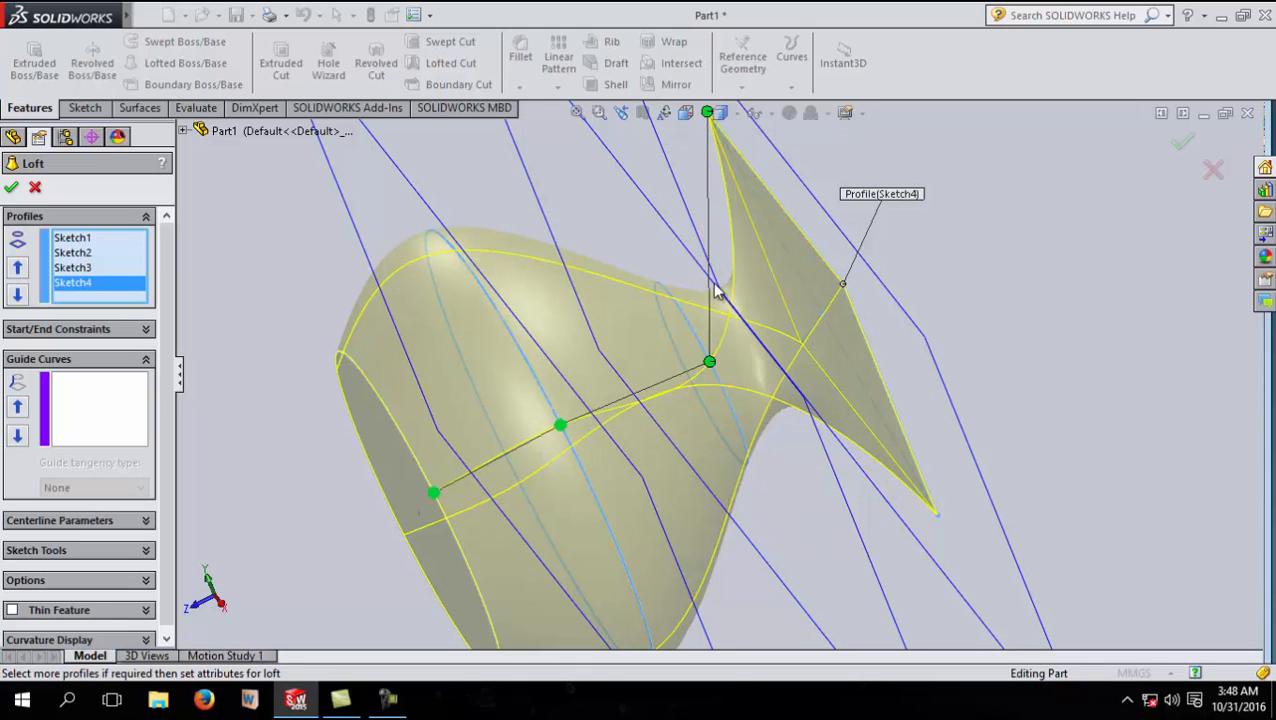
pyautogui.moveTo(968, 461); pyautogui.dragTo(960, 512, button='middle')
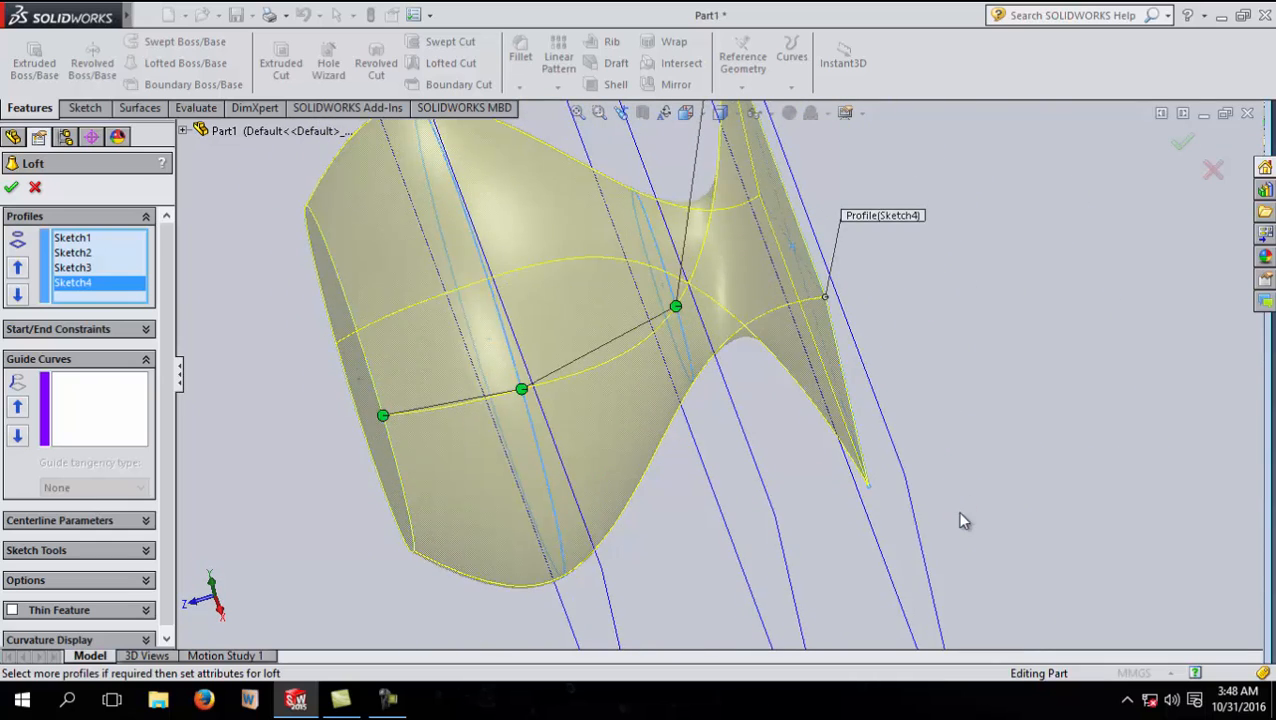
pyautogui.scroll(1, 758, 190)
pyautogui.moveTo(718, 165); pyautogui.dragTo(780, 325)
pyautogui.moveTo(849, 389)
pyautogui.mouseDown(button='middle')
pyautogui.moveTo(891, 347)
pyautogui.moveTo(871, 373)
pyautogui.mouseUp(button='middle')
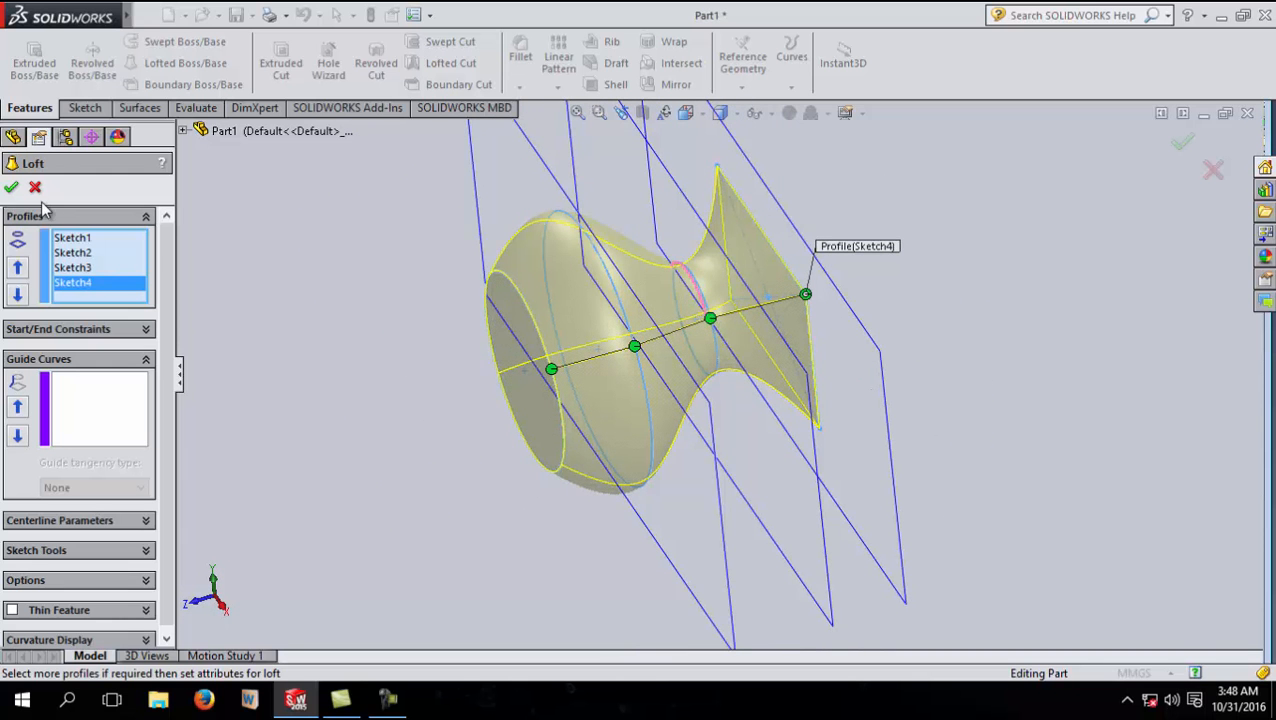
# - Complete the loft through the three circles and the Plane3 rectangle as a solid body
pyautogui.click(11, 189)
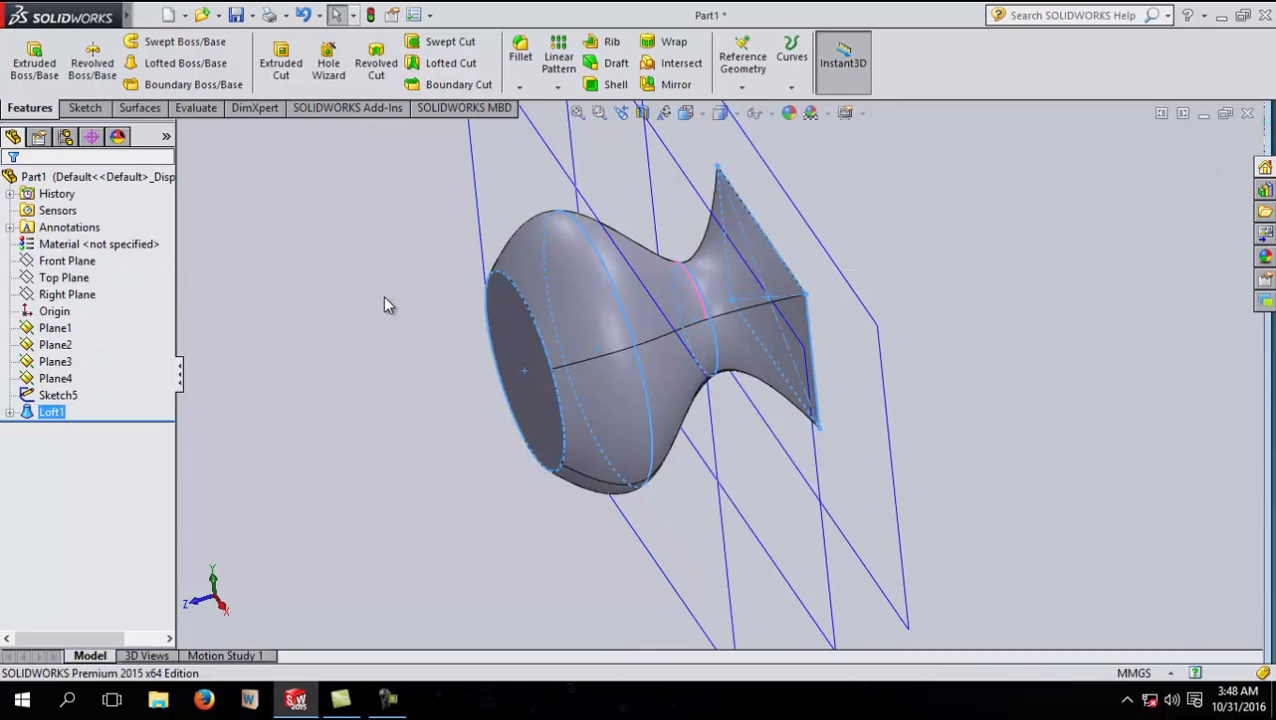
pyautogui.moveTo(418, 405); pyautogui.dragTo(485, 355, button='middle')
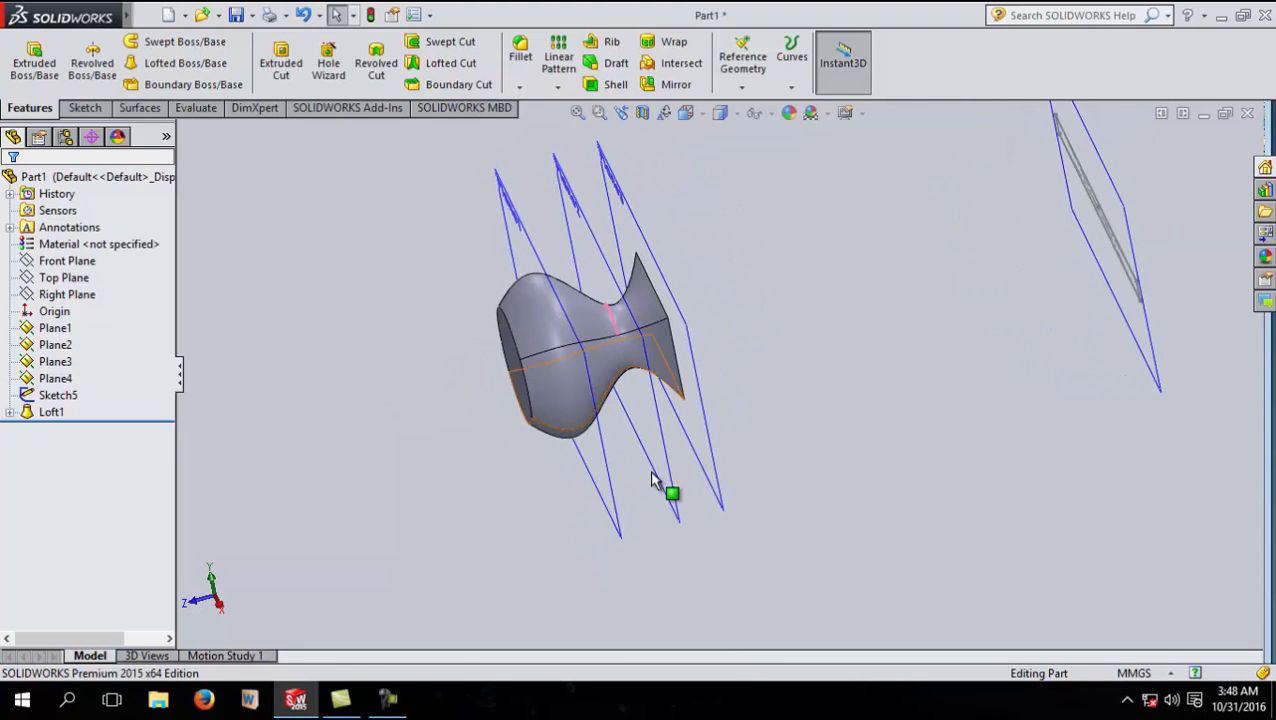
pyautogui.moveTo(561, 527); pyautogui.dragTo(652, 515, button='middle')
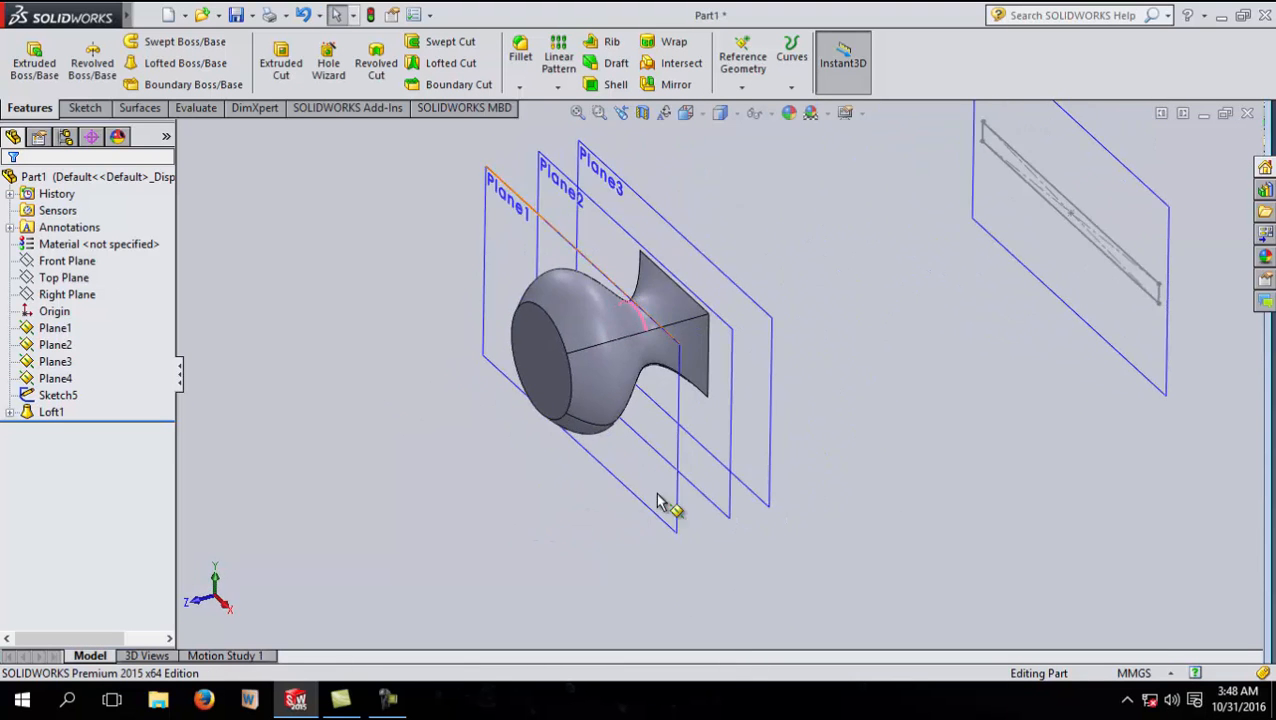
# - Hide Plane1, Plane2 and Plane3, leaving Plane4 displayed
pyautogui.click(678, 504)
pyautogui.click(760, 430)
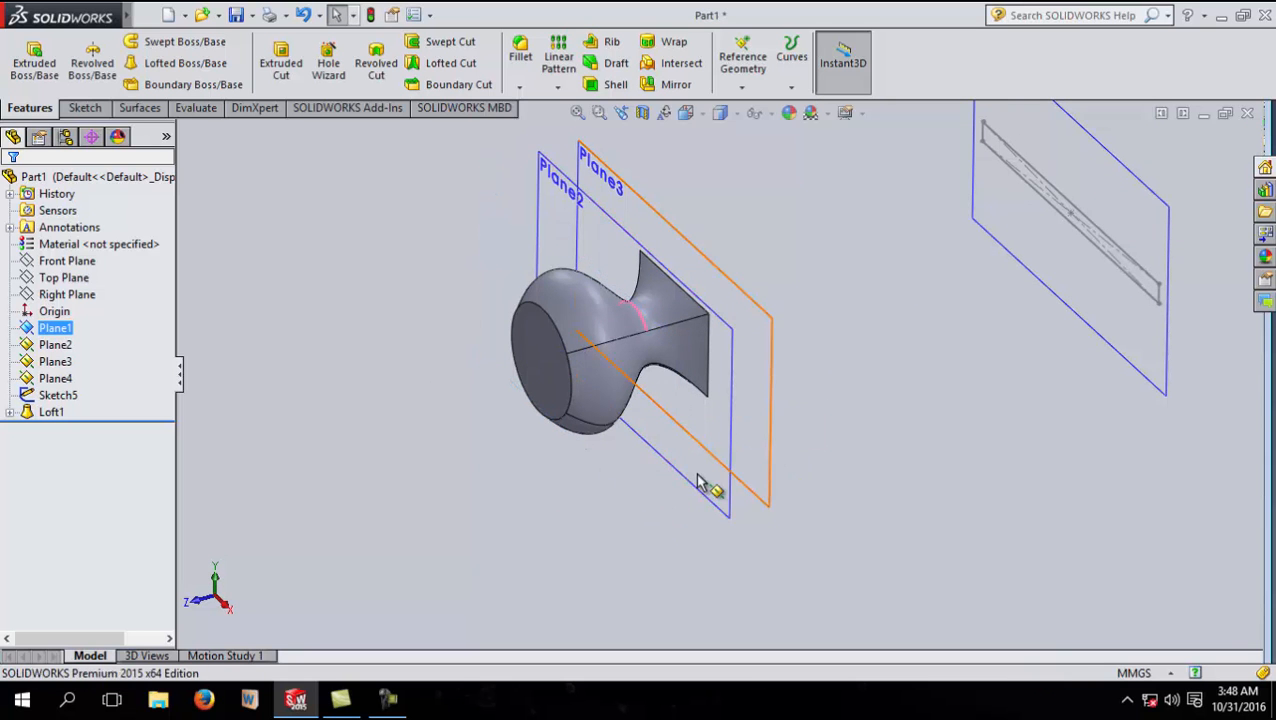
pyautogui.click(702, 488)
pyautogui.click(790, 414)
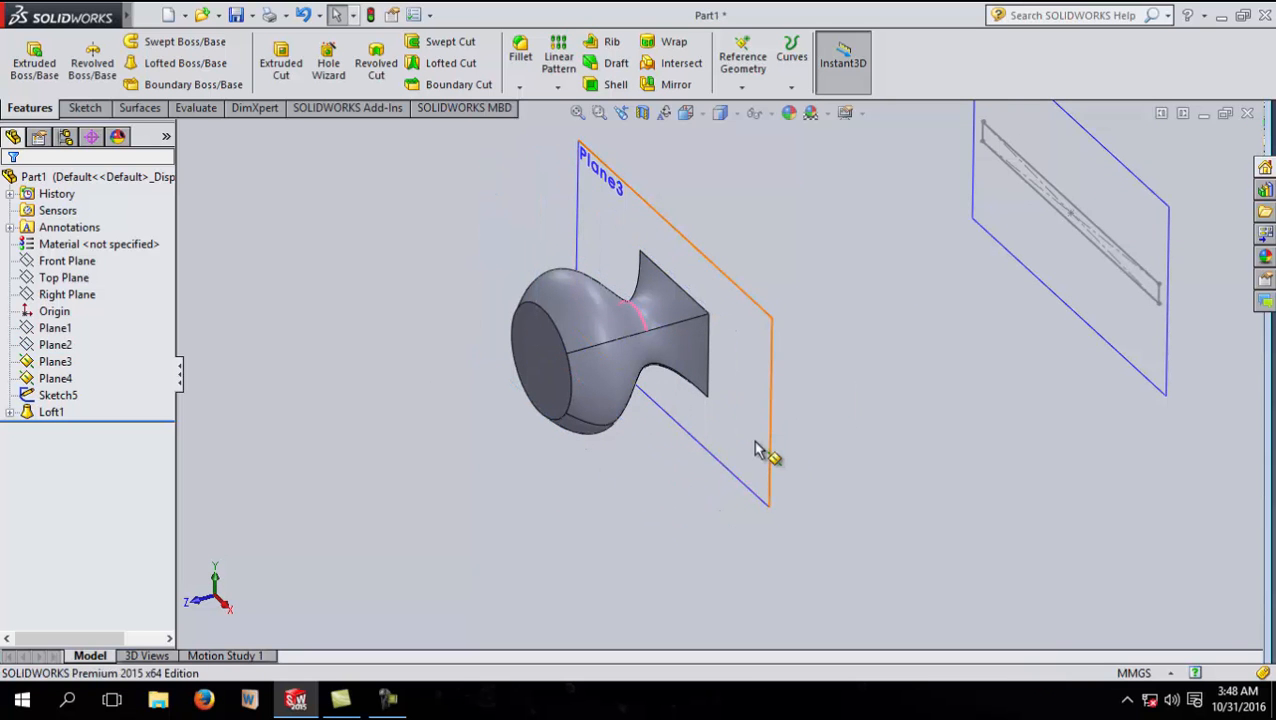
pyautogui.click(764, 450)
pyautogui.click(845, 384)
# - Create a reference plane through an upper corner of the loft's rectangular end and the matching upper corner of Sketch5, perpendicular to the Top Plane
pyautogui.moveTo(848, 503); pyautogui.dragTo(755, 470, button='middle')
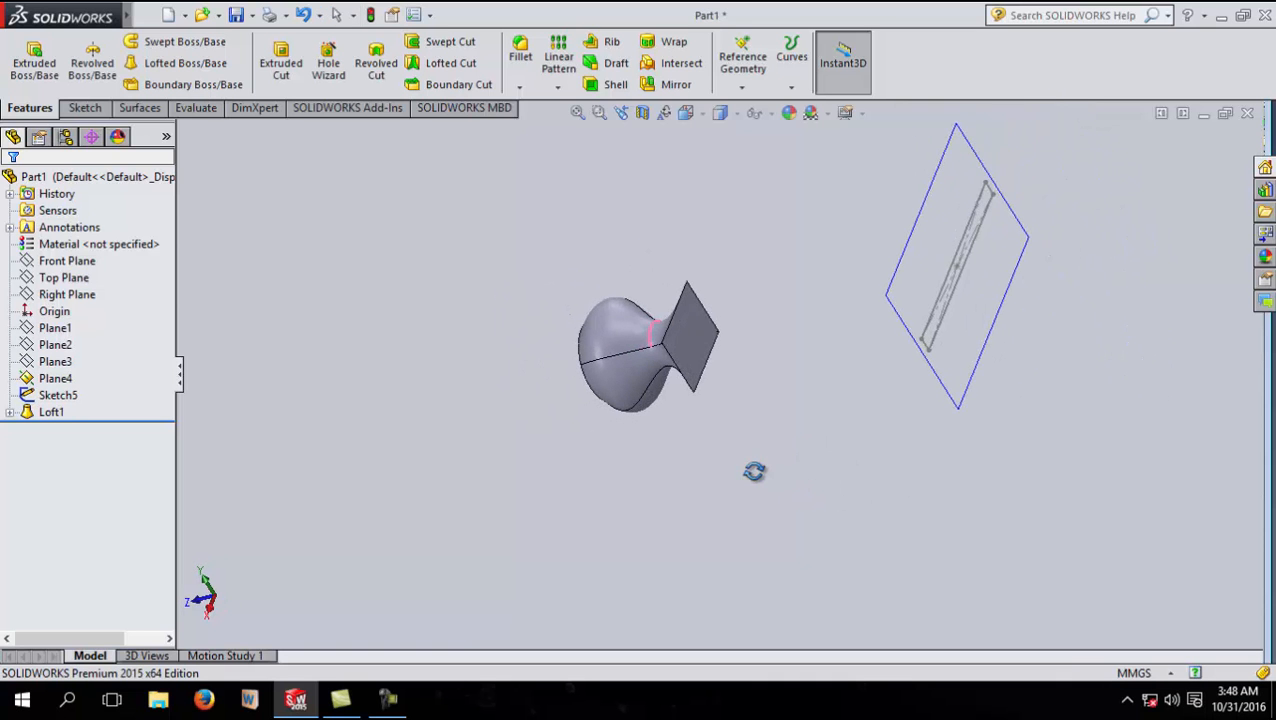
pyautogui.click(748, 58)
pyautogui.click(768, 108)
pyautogui.scroll(-5, 683, 370)
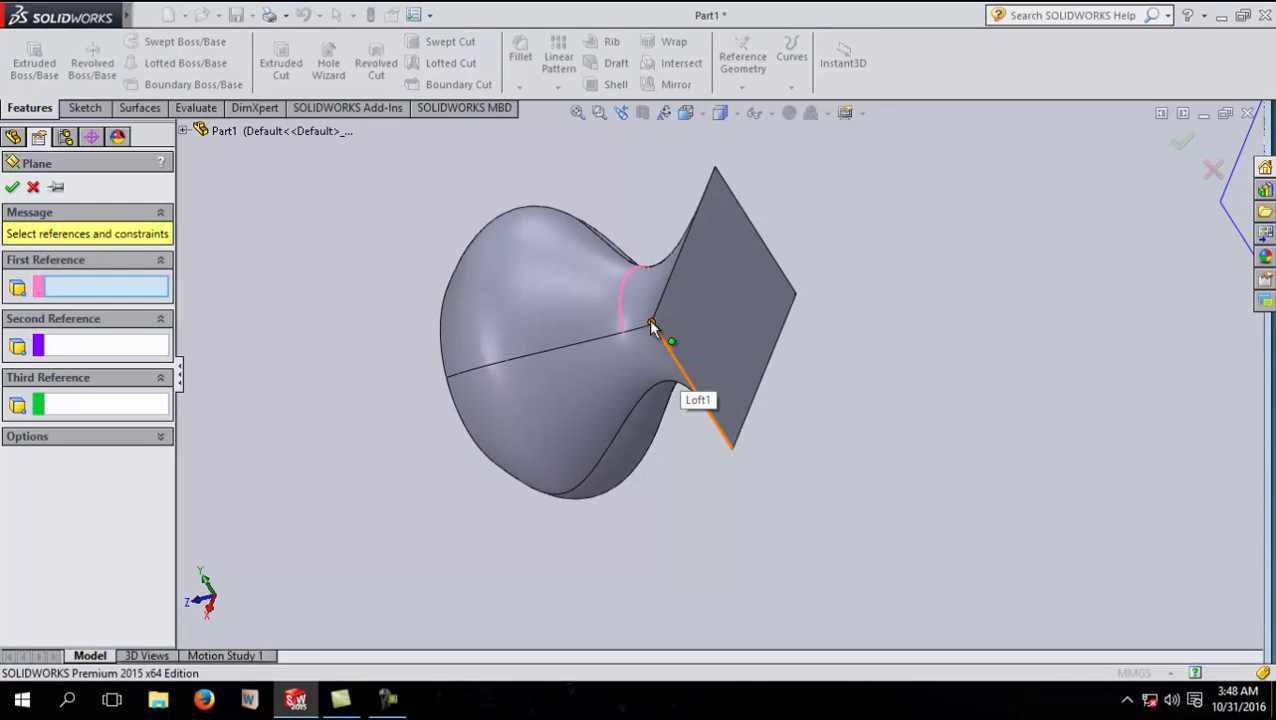
pyautogui.click(651, 328)
pyautogui.scroll(5, 700, 347)
pyautogui.moveTo(530, 384); pyautogui.dragTo(644, 273, button='middle')
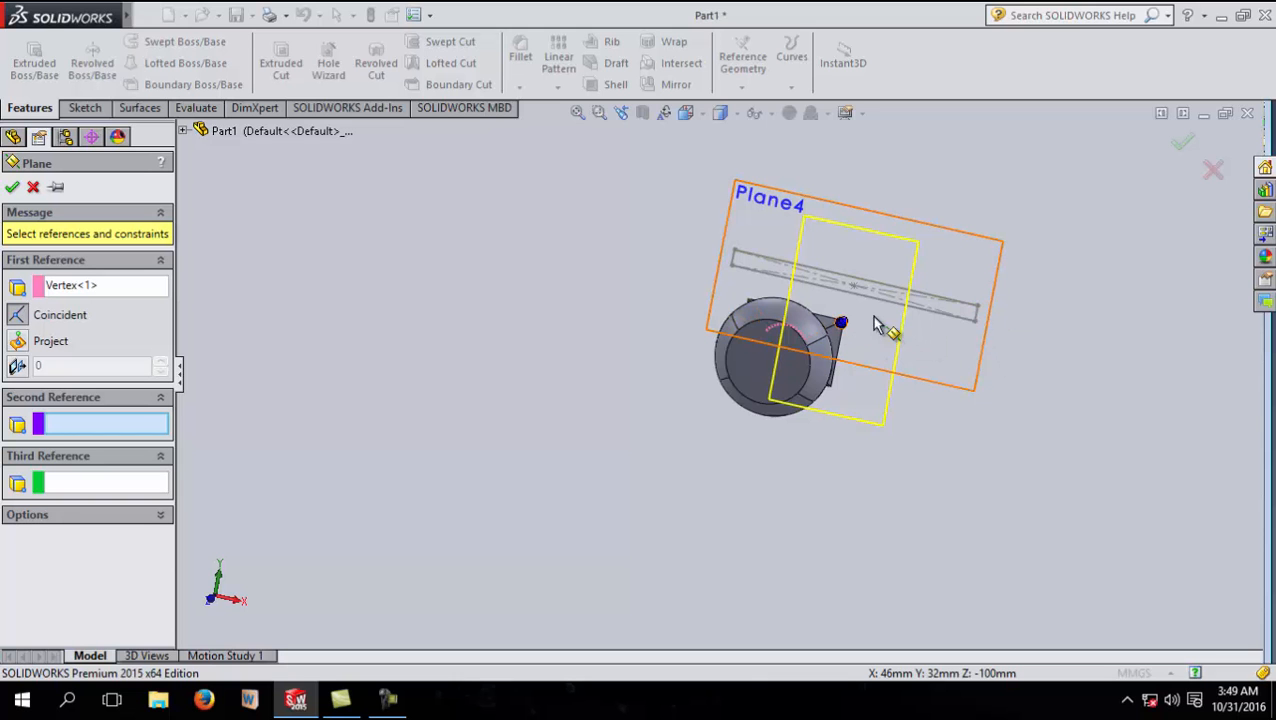
pyautogui.click(977, 305)
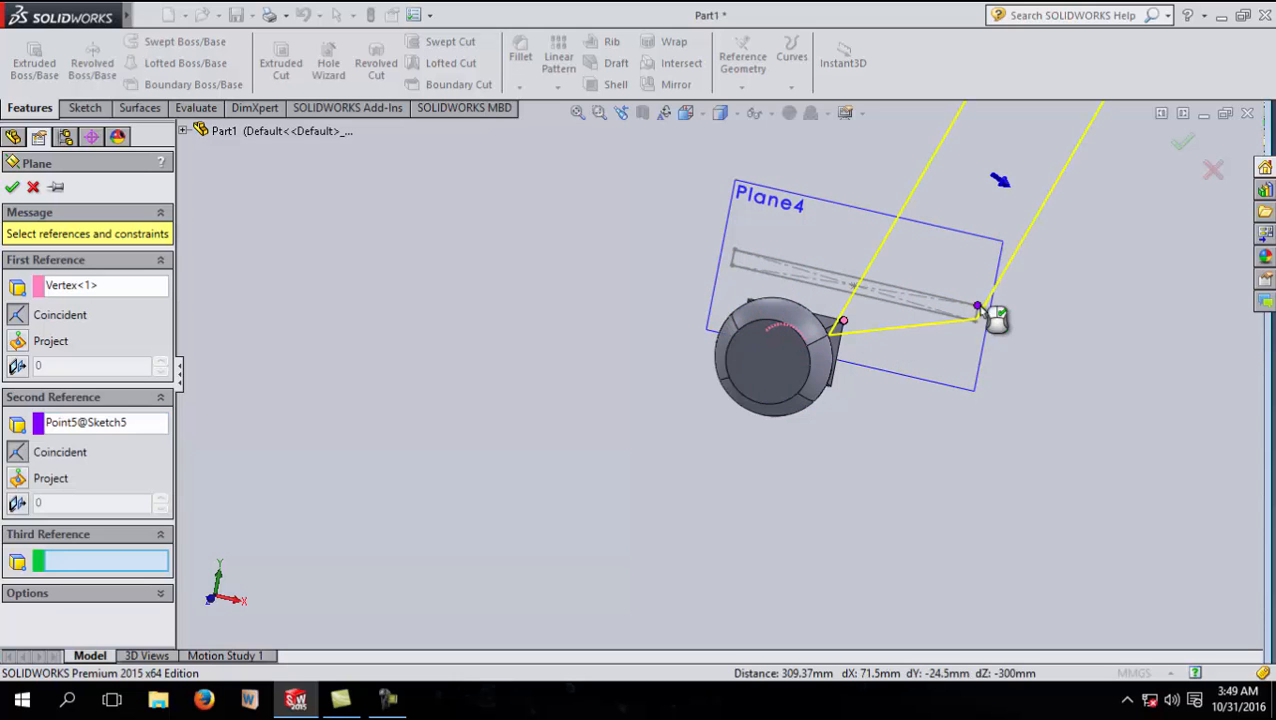
pyautogui.moveTo(533, 394)
pyautogui.mouseDown(button='middle')
pyautogui.moveTo(550, 302)
pyautogui.moveTo(492, 320)
pyautogui.mouseUp(button='middle')
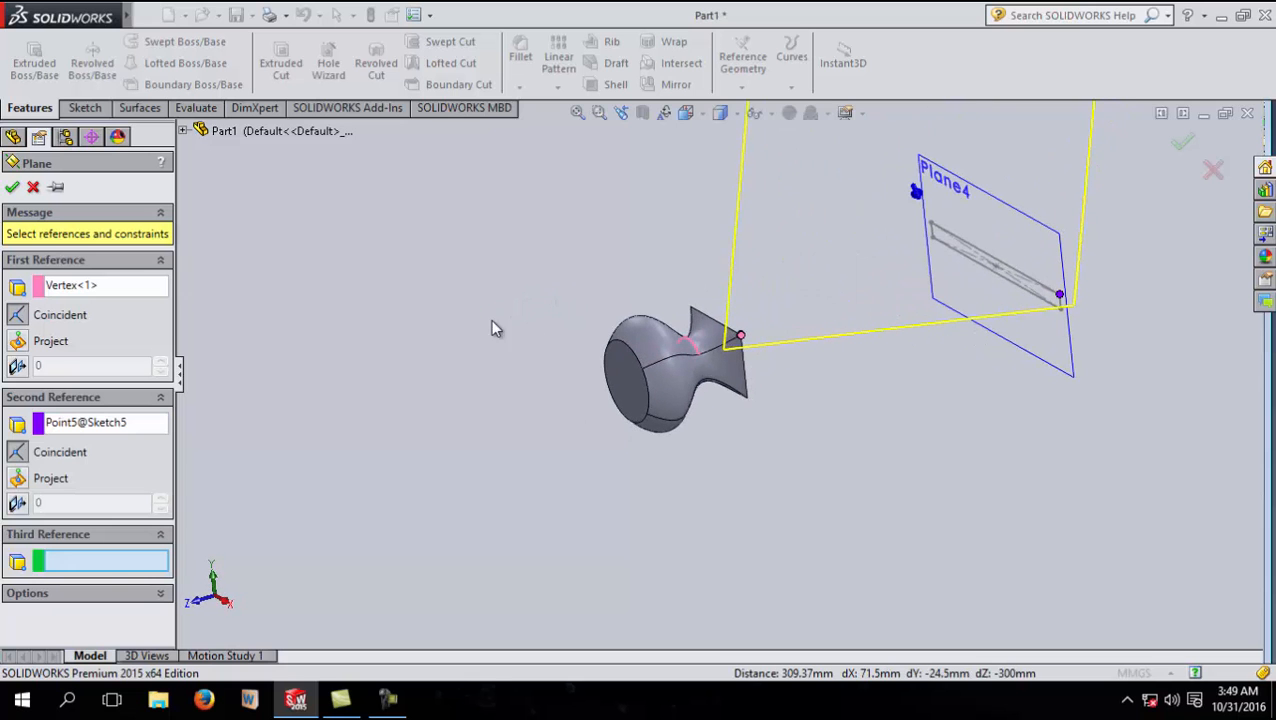
pyautogui.click(183, 131)
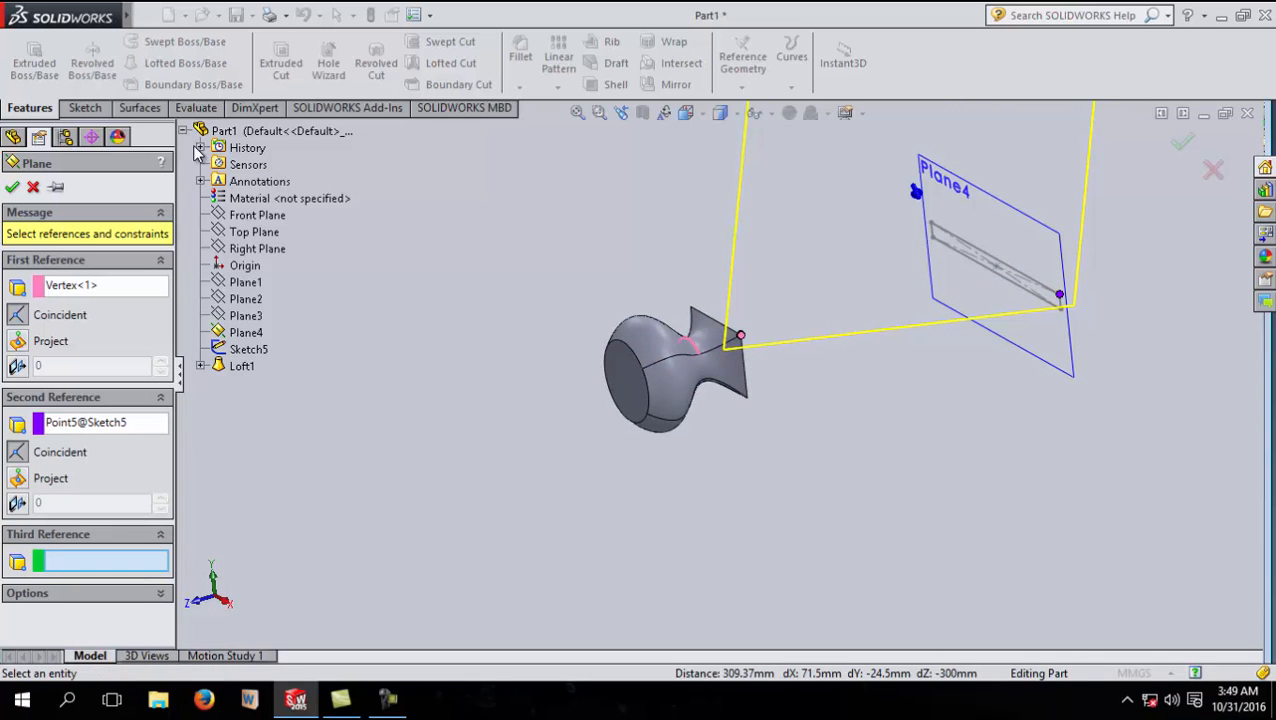
pyautogui.click(262, 234)
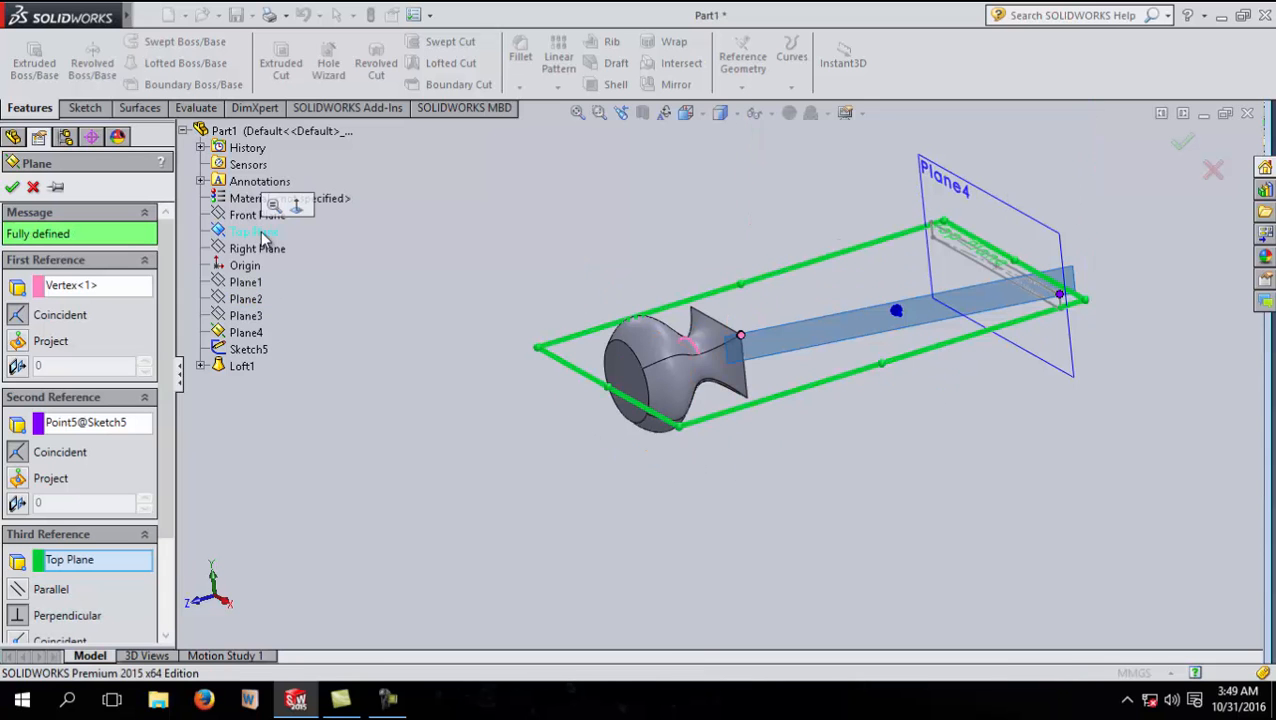
pyautogui.click(13, 188)
# - Enlarge the displayed outline of Plane5 so it extends above and below the gap between the loft and the Plane4 rectangle
pyautogui.scroll(-3, 899, 361)
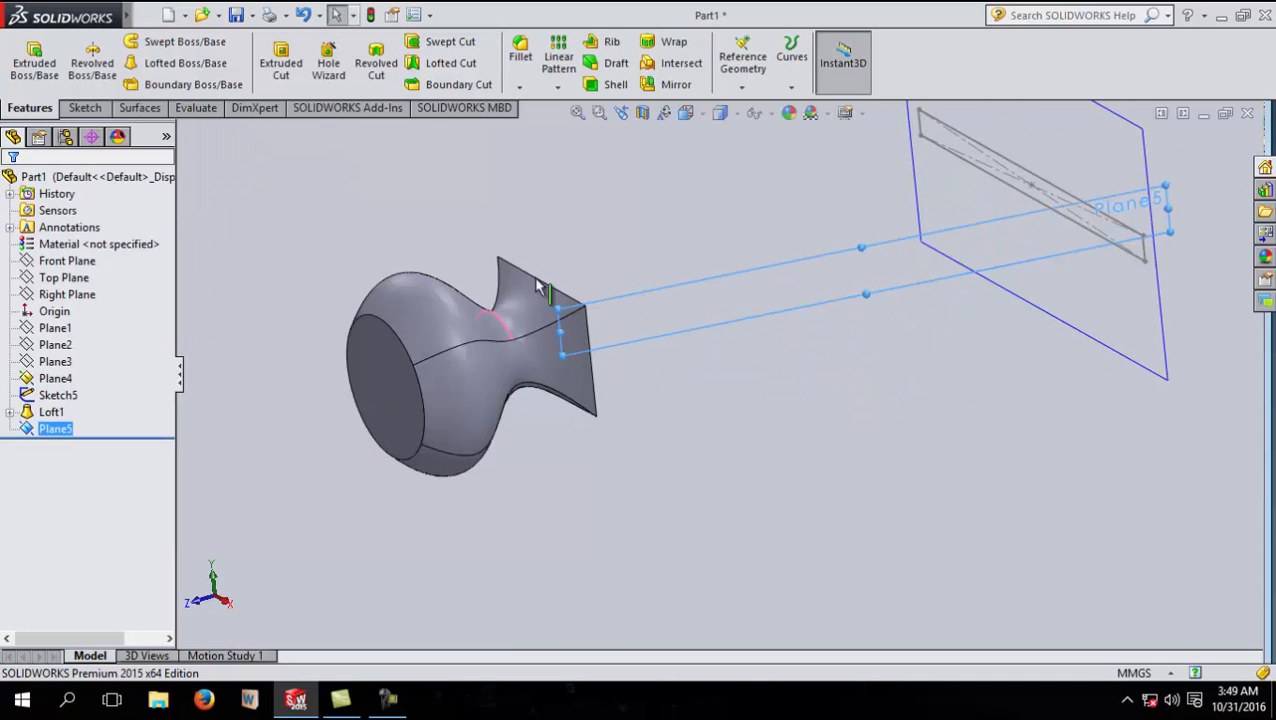
pyautogui.moveTo(557, 310); pyautogui.dragTo(492, 247)
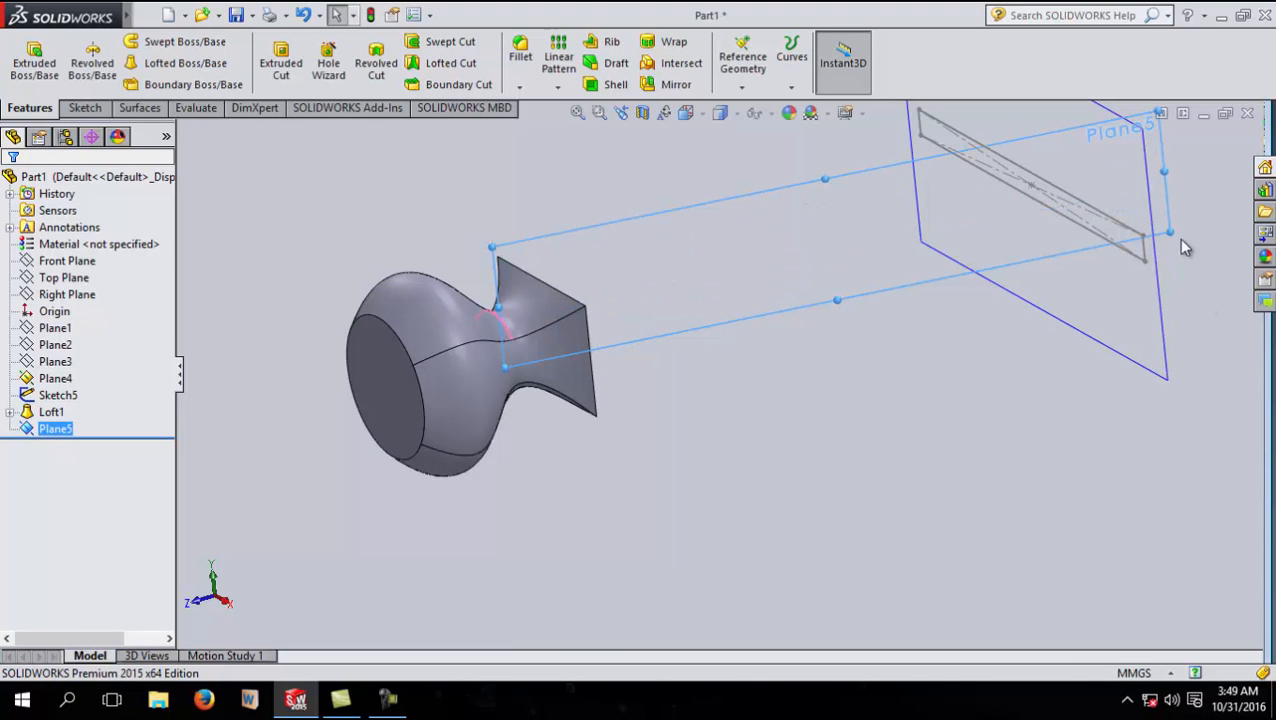
pyautogui.moveTo(1171, 234); pyautogui.dragTo(1222, 369)
pyautogui.moveTo(290, 469); pyautogui.dragTo(360, 449, button='middle')
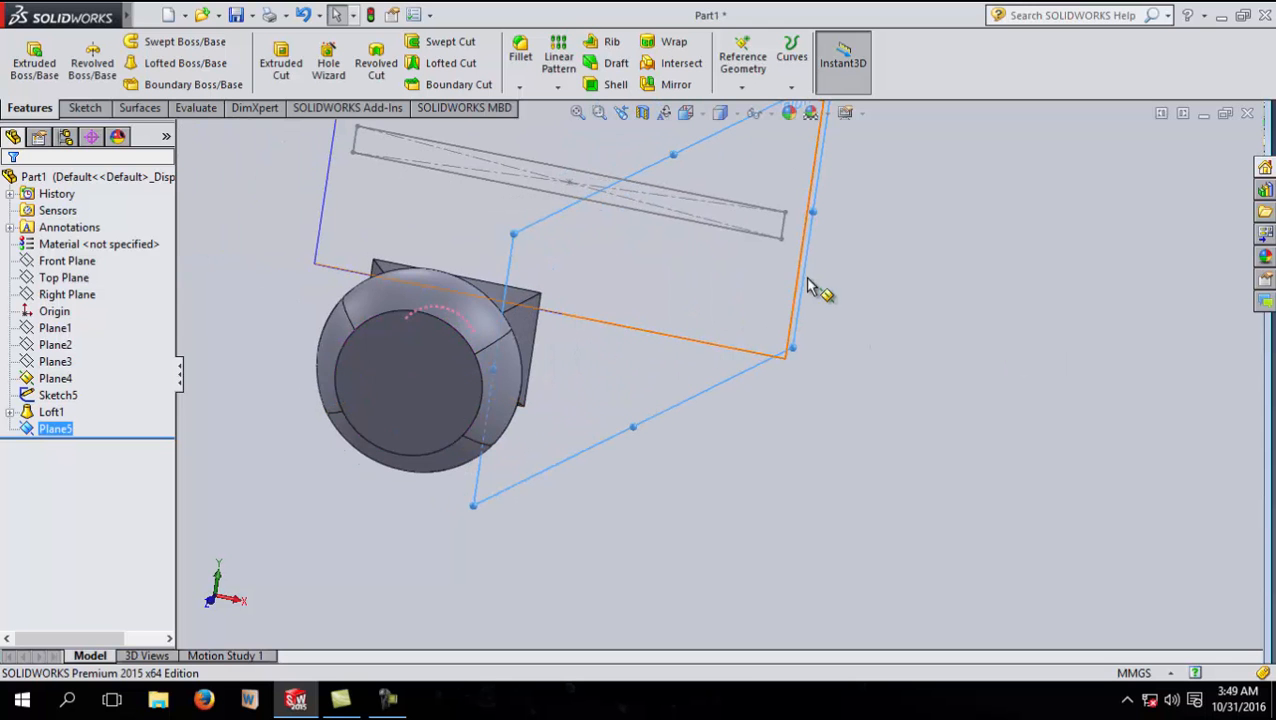
# - Sketch a two-point spline on Plane5 from the loft end's upper corner to the far upper corner of the Plane4 rectangle
pyautogui.moveTo(810, 414); pyautogui.dragTo(735, 450, button='middle')
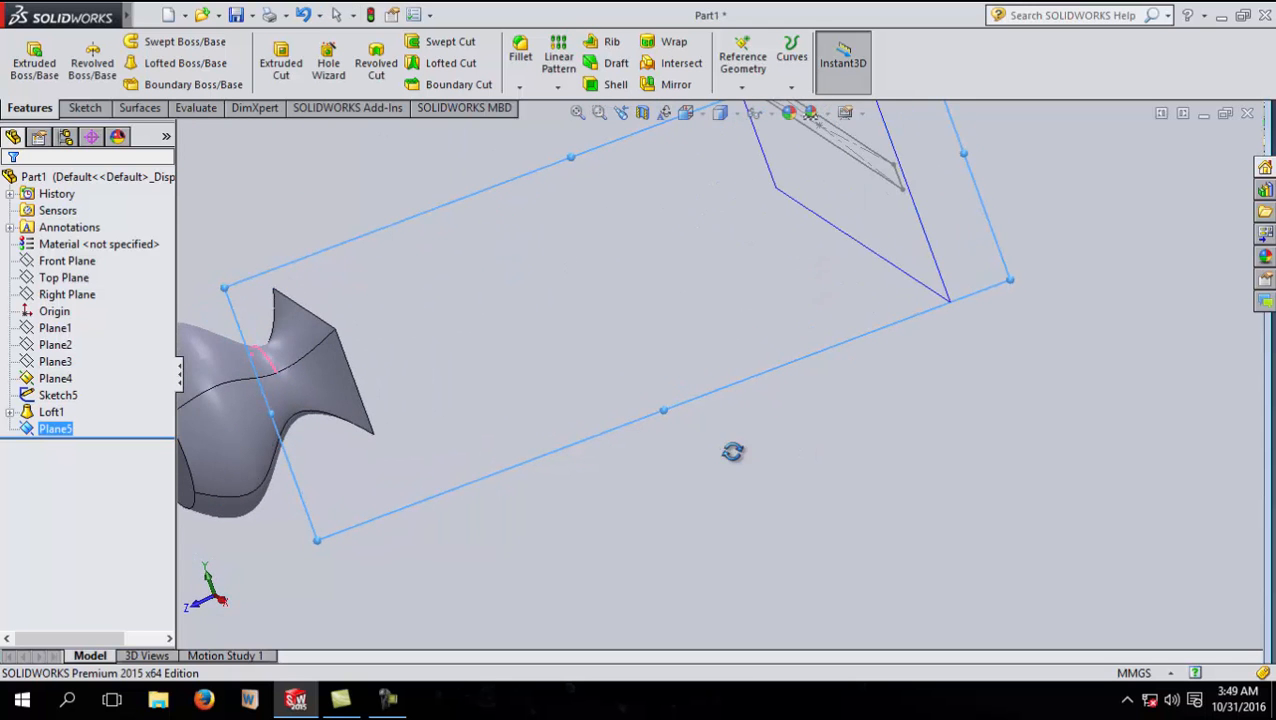
pyautogui.click(668, 327)
pyautogui.click(726, 261)
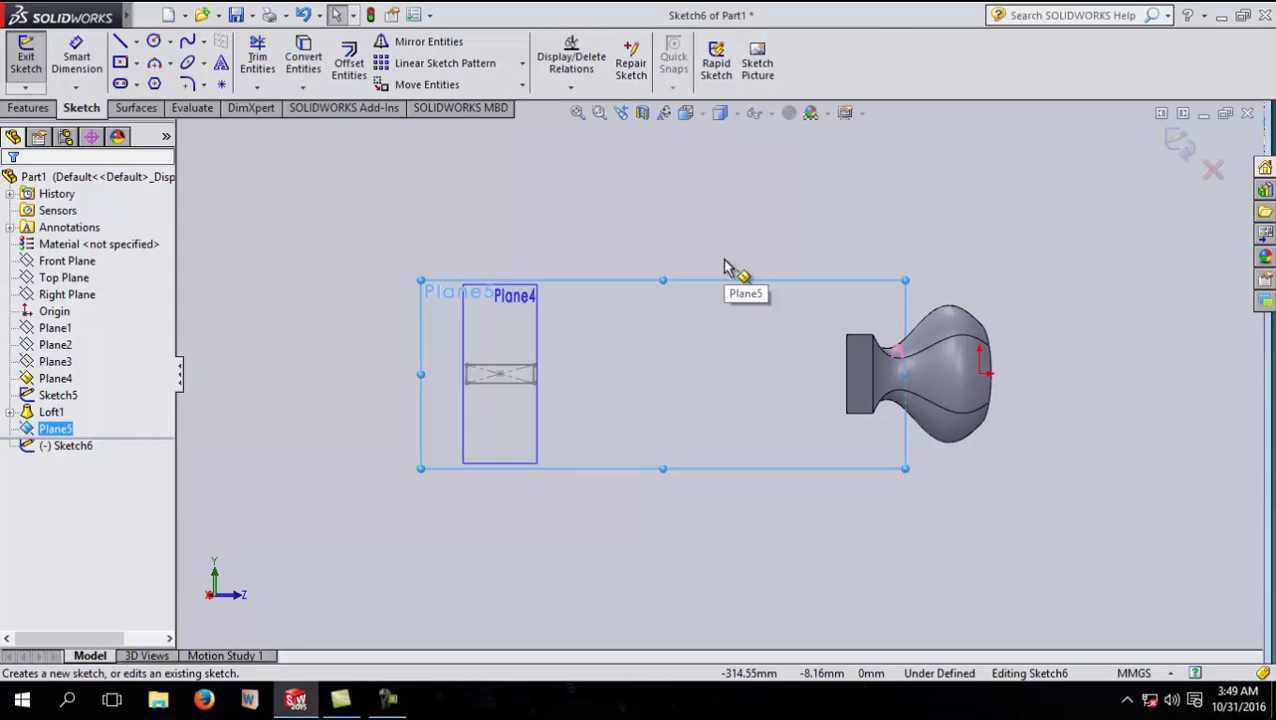
pyautogui.click(188, 42)
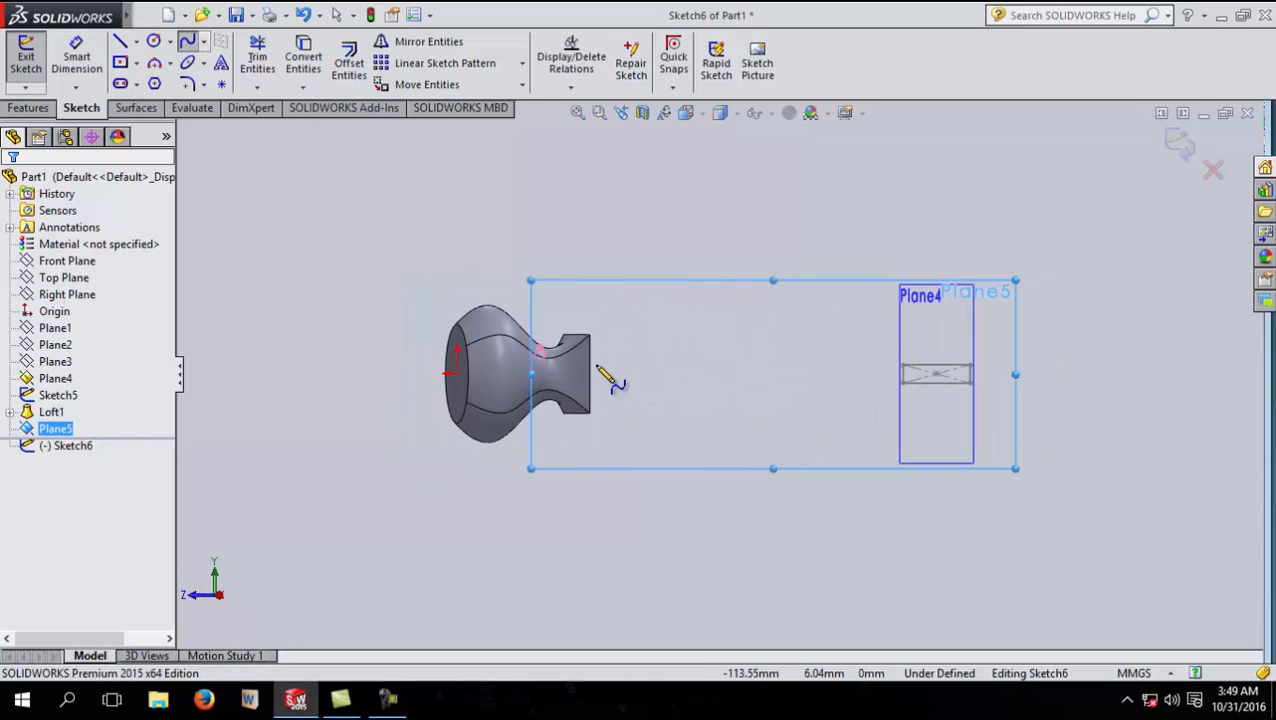
pyautogui.click(589, 334)
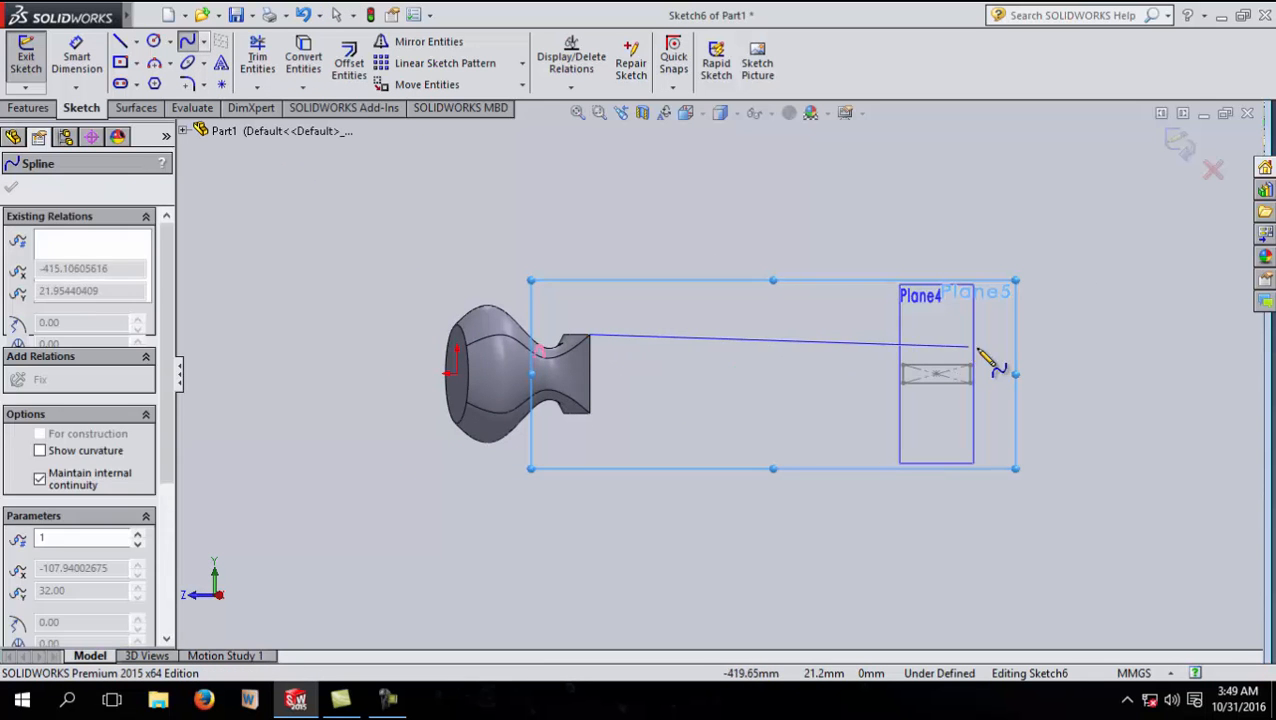
pyautogui.scroll(-4, 965, 370)
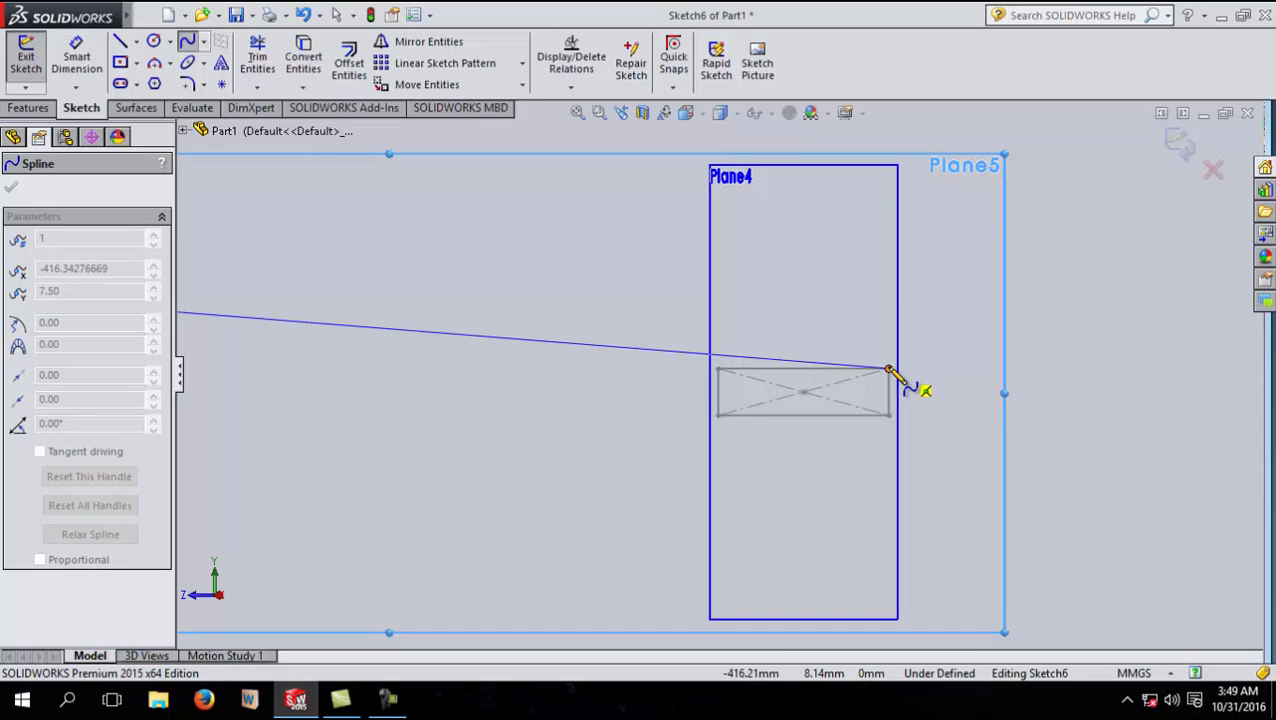
pyautogui.click(890, 371)
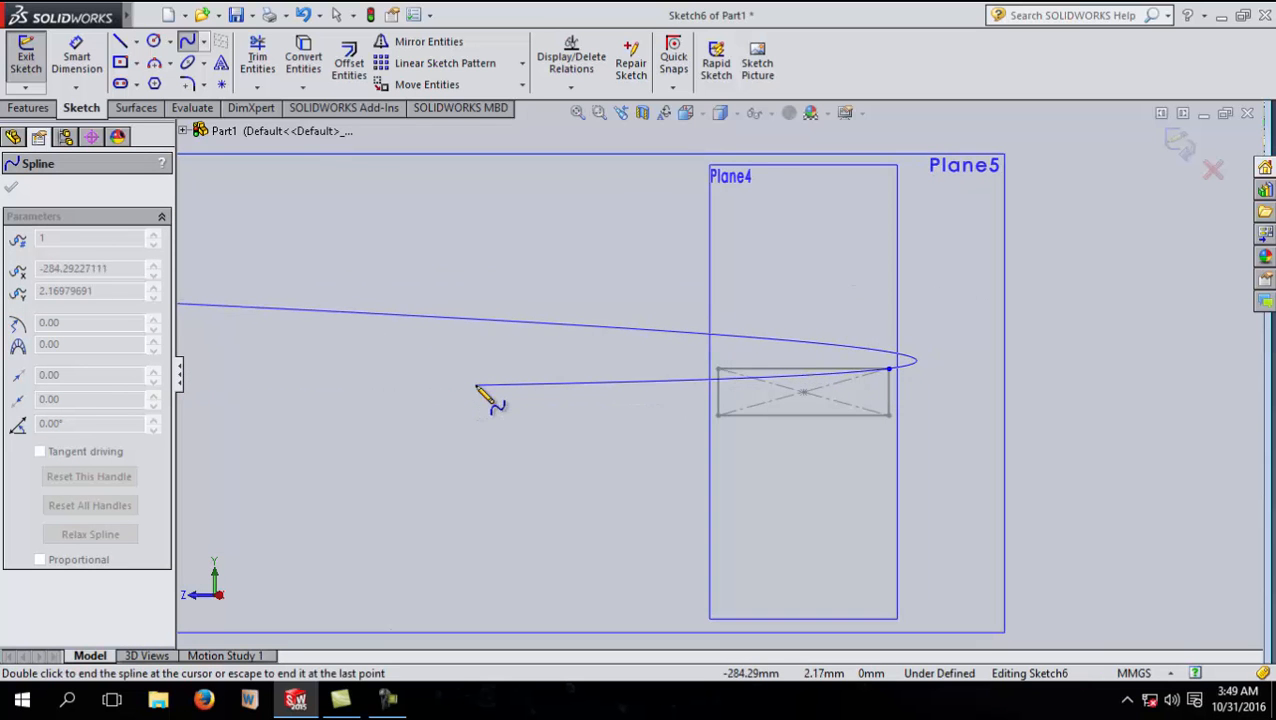
pyautogui.press('Escape')
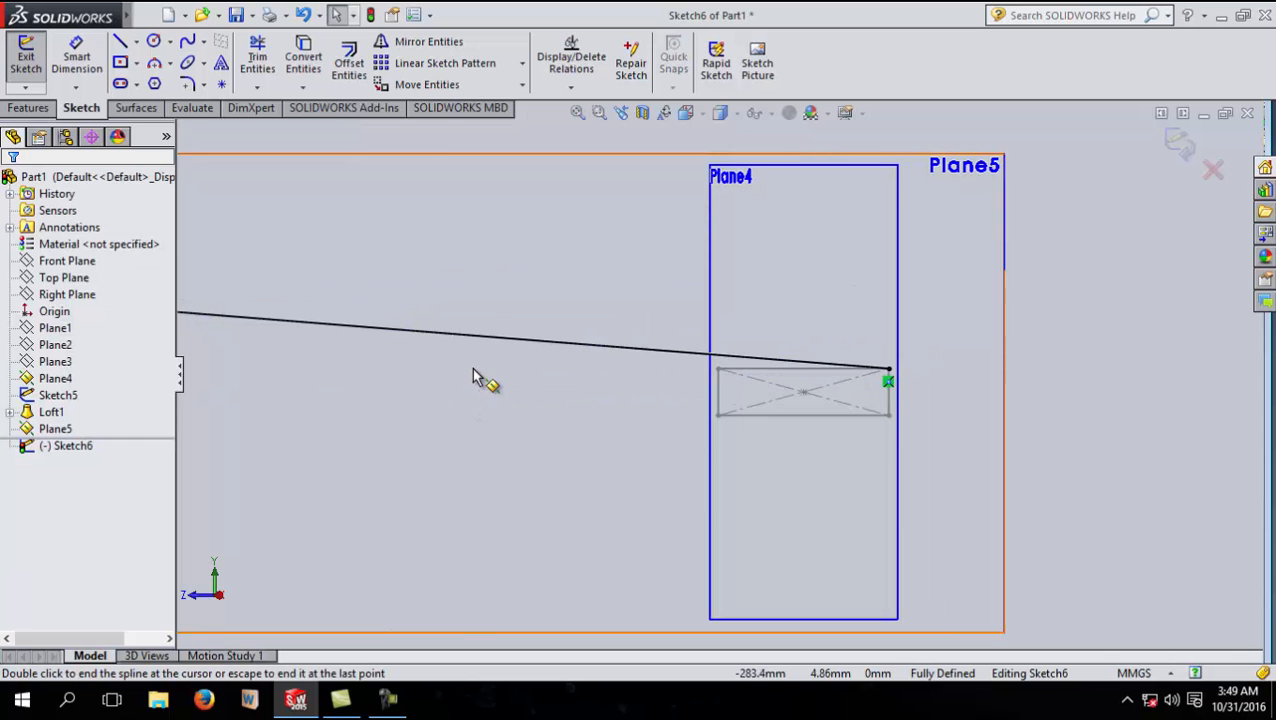
# - Bend the spline into a shallow upward arch by adjusting the tangency handles at both ends, and exit the sketch
pyautogui.scroll(4, 470, 392)
pyautogui.moveTo(463, 408)
pyautogui.mouseDown(button='middle')
pyautogui.moveTo(498, 407)
pyautogui.moveTo(450, 407)
pyautogui.mouseUp(button='middle')
pyautogui.hotkey('ctrl', '8')
pyautogui.hotkey('ctrl', '8')
pyautogui.scroll(-2, 772, 350)
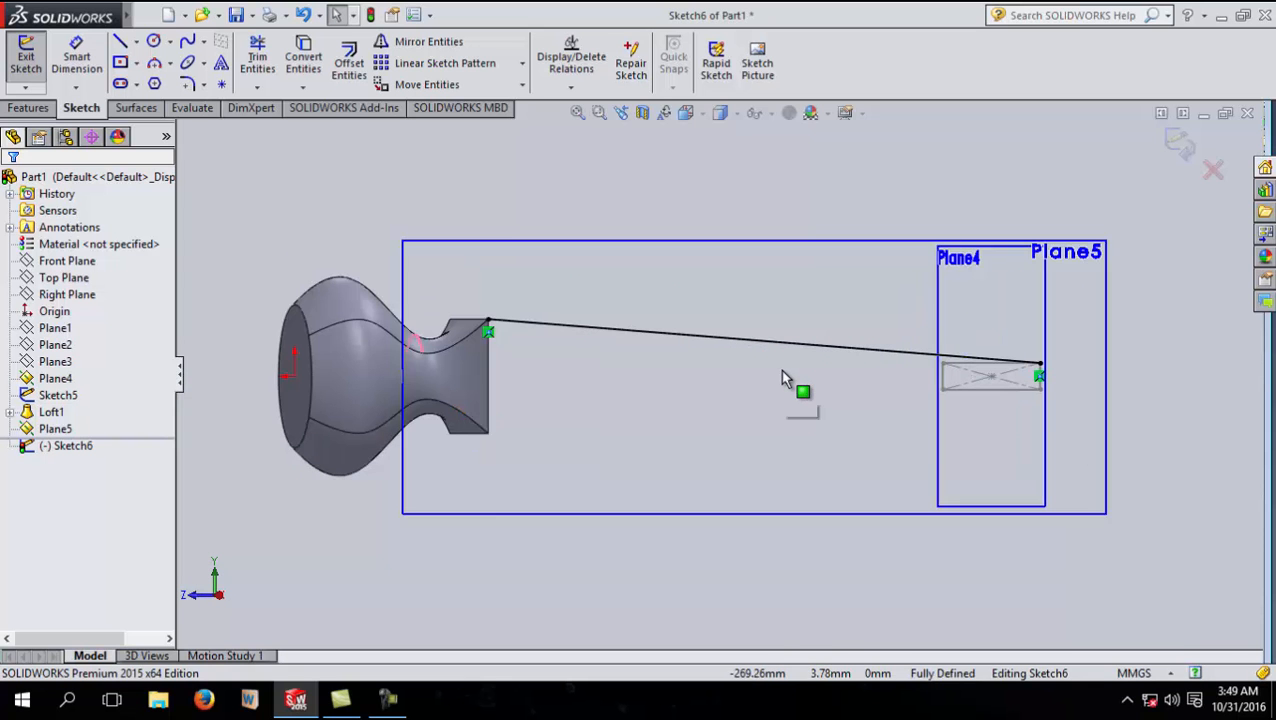
pyautogui.click(772, 348)
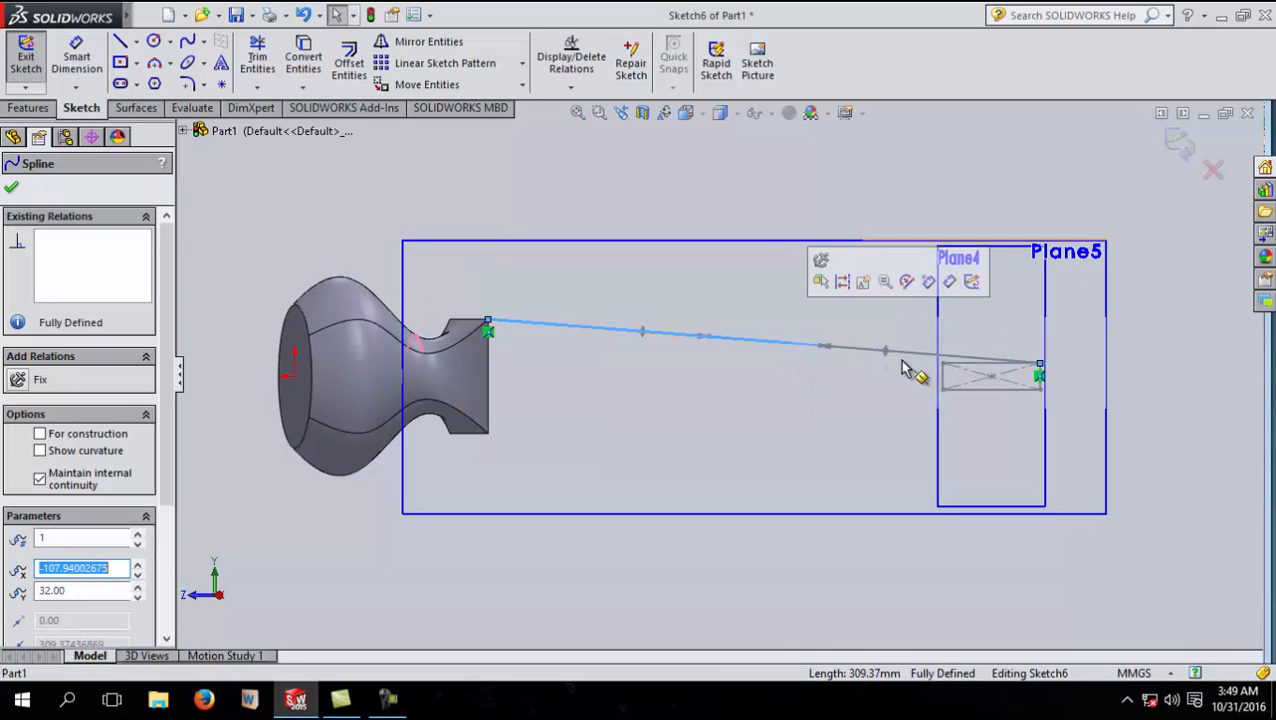
pyautogui.moveTo(818, 352); pyautogui.dragTo(885, 319)
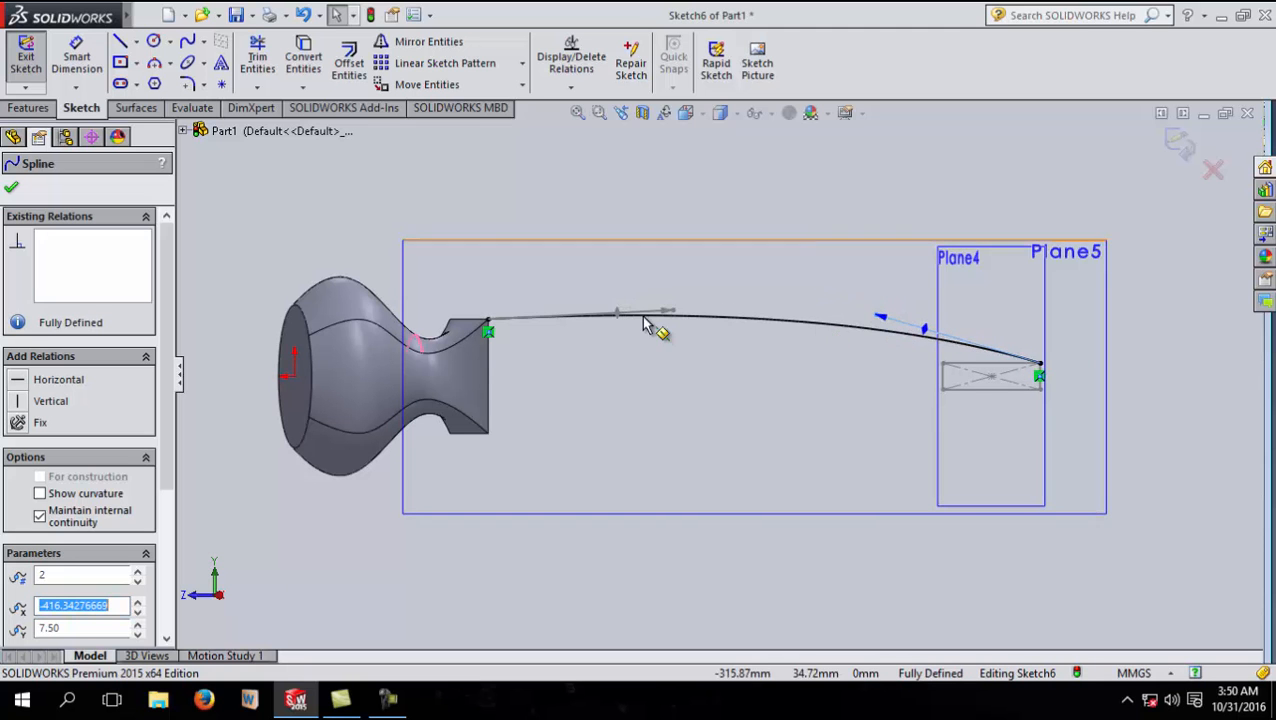
pyautogui.moveTo(676, 316); pyautogui.dragTo(644, 309)
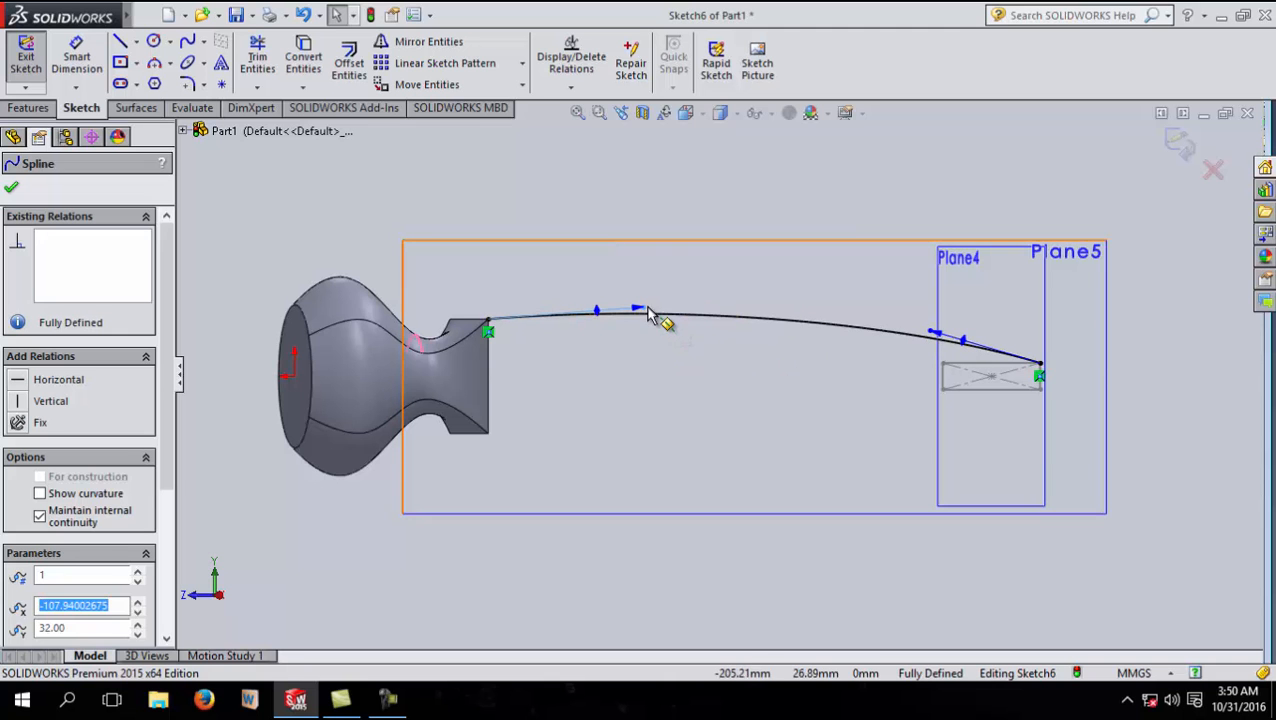
pyautogui.moveTo(645, 309); pyautogui.dragTo(647, 314)
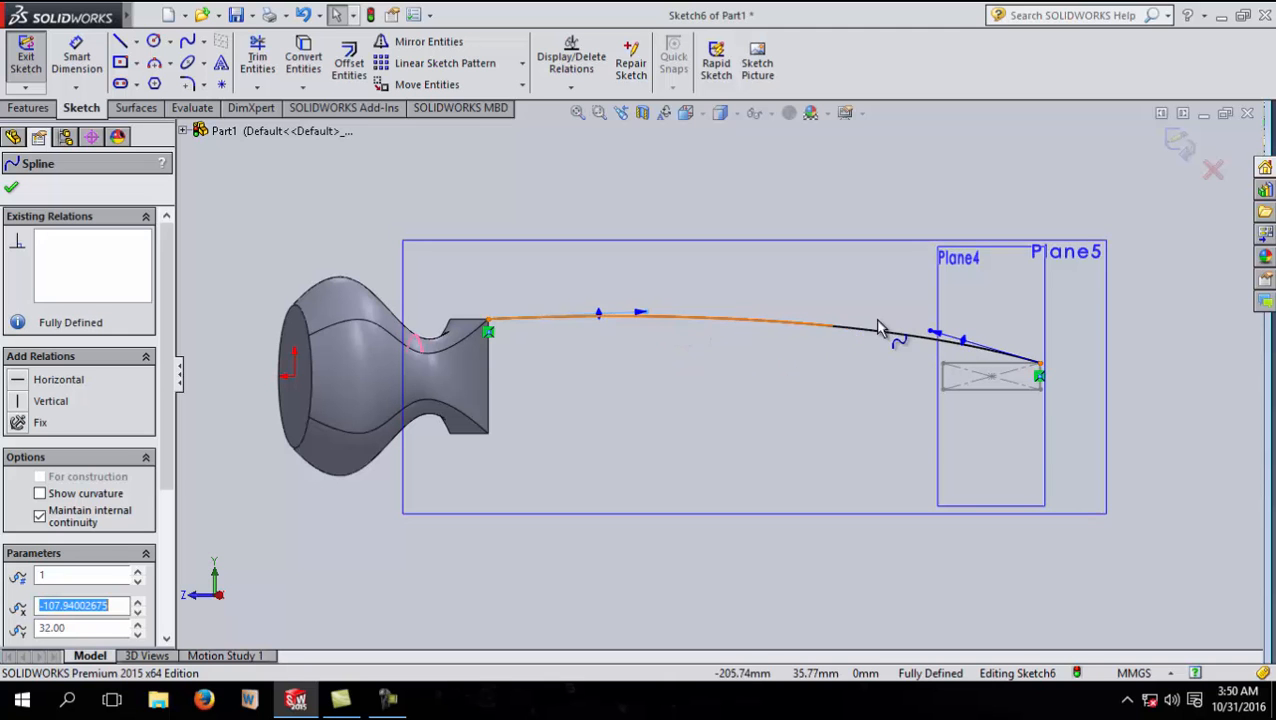
pyautogui.moveTo(932, 336)
pyautogui.mouseDown()
pyautogui.moveTo(959, 337)
pyautogui.moveTo(910, 327)
pyautogui.mouseUp()
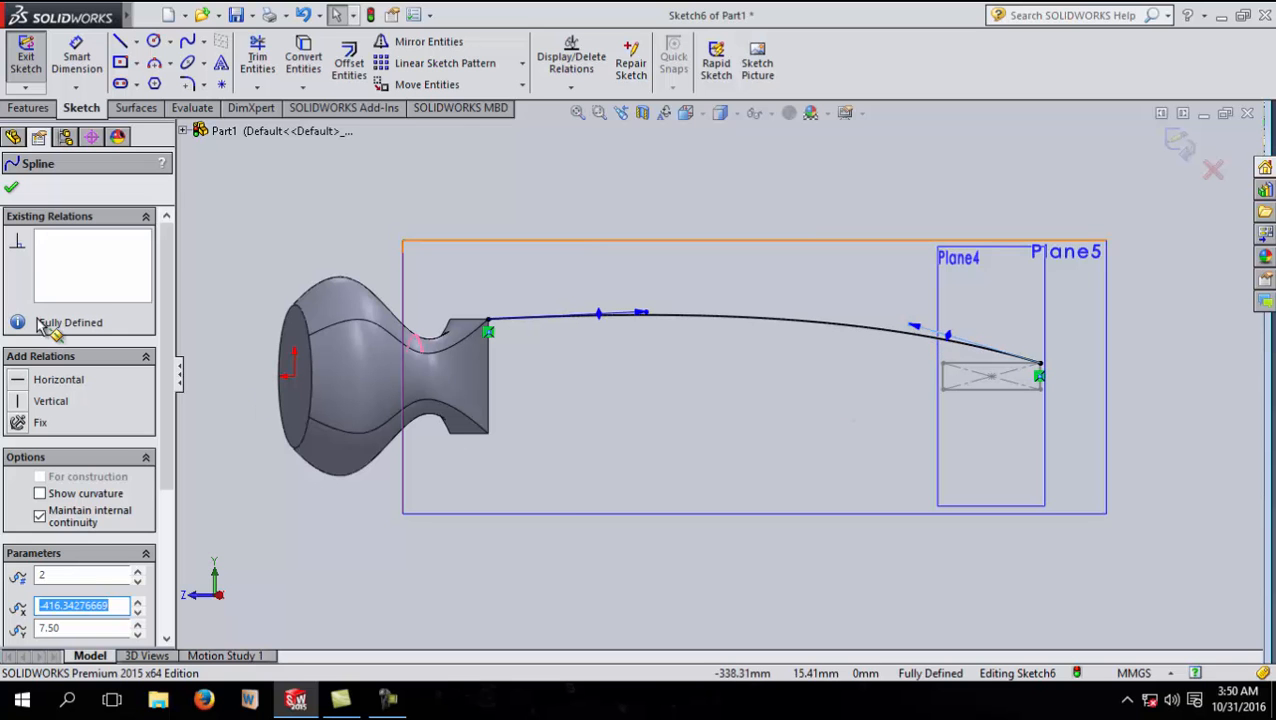
pyautogui.click(14, 189)
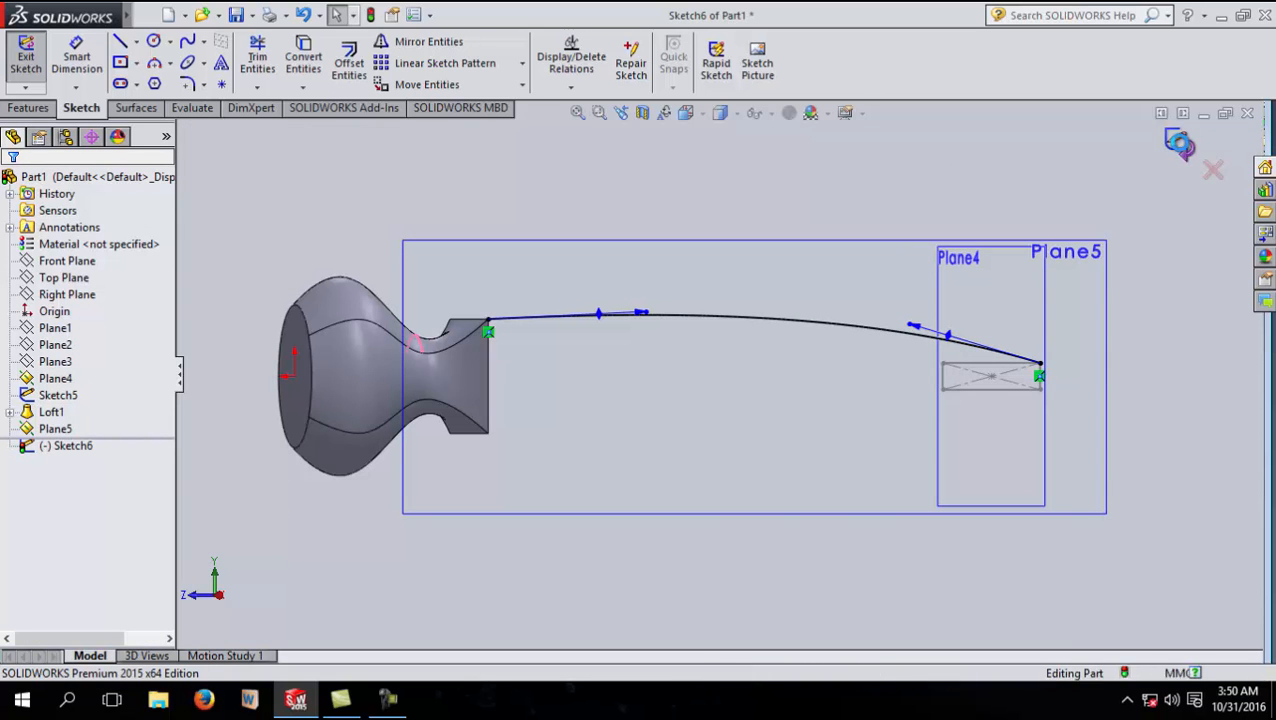
pyautogui.click(1179, 145)
# - Start a Lofted Boss/Base with the loft body's flat rectangular end face and the Sketch5 rectangle as profiles
pyautogui.press('z')
pyautogui.moveTo(974, 249); pyautogui.dragTo(948, 335, button='middle')
pyautogui.moveTo(971, 453); pyautogui.dragTo(917, 395, button='middle')
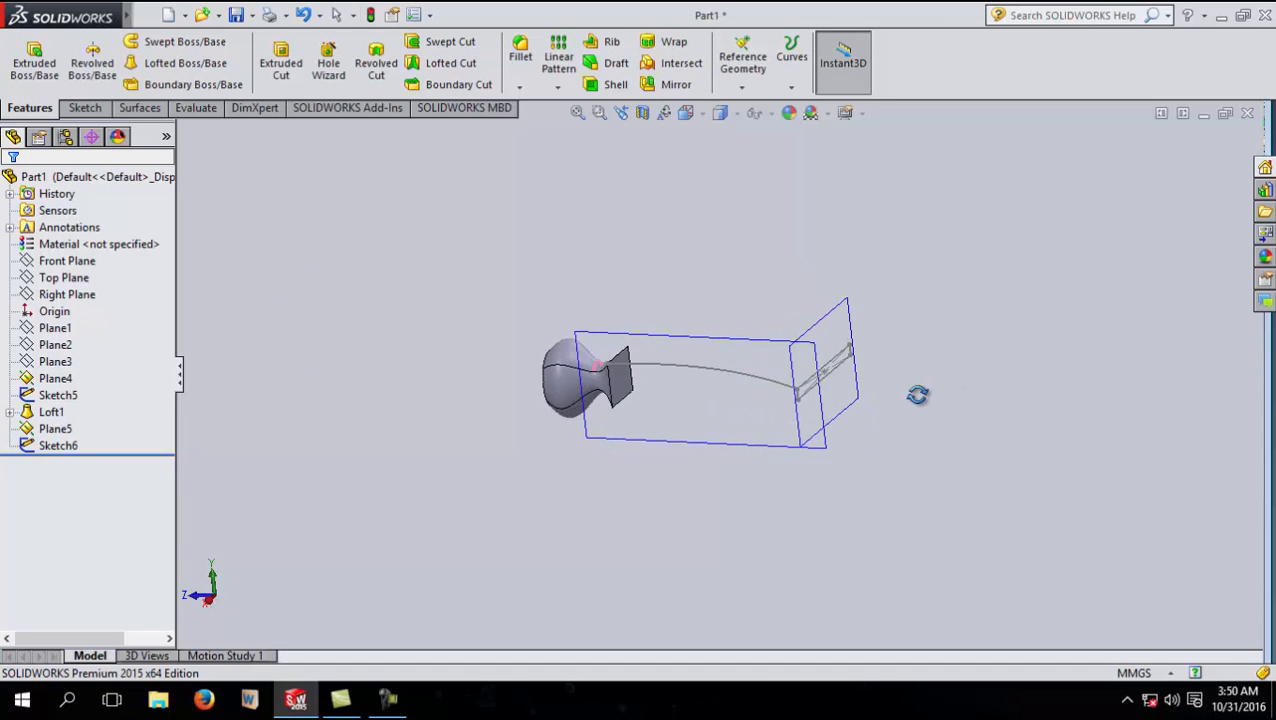
pyautogui.click(163, 68)
pyautogui.moveTo(612, 406); pyautogui.dragTo(540, 485, button='middle')
pyautogui.scroll(-2, 540, 482)
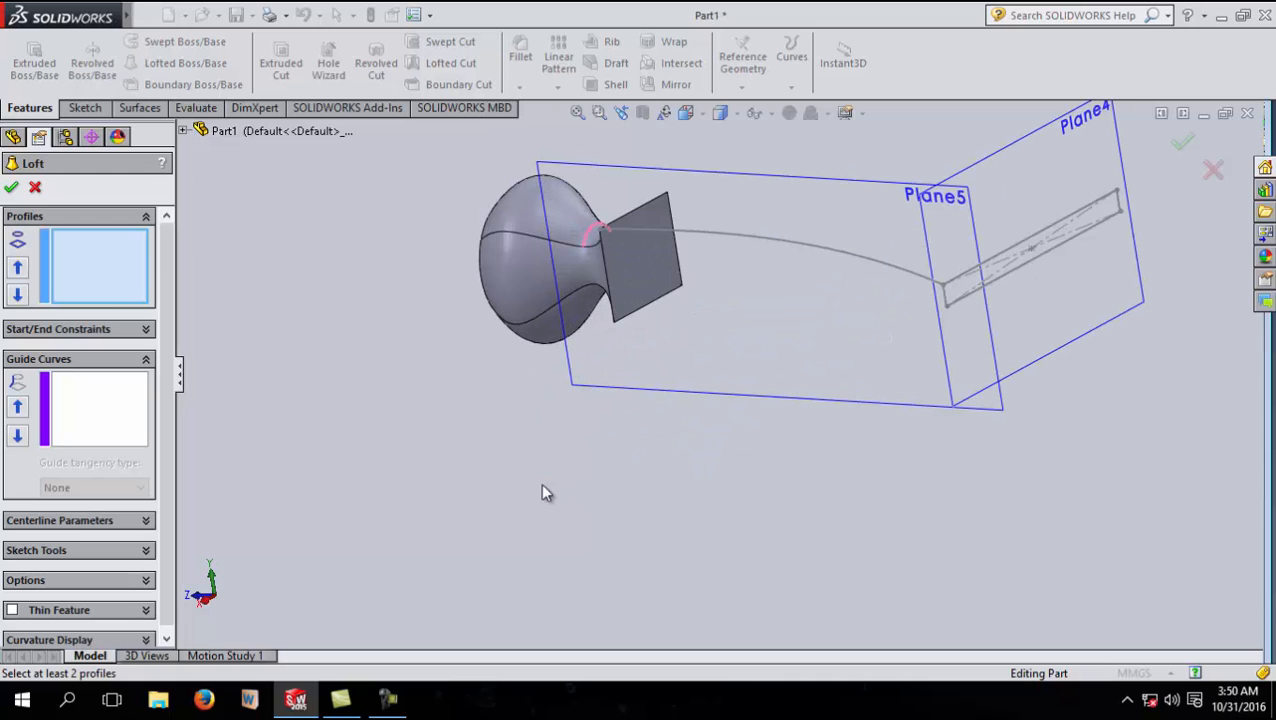
pyautogui.click(660, 280)
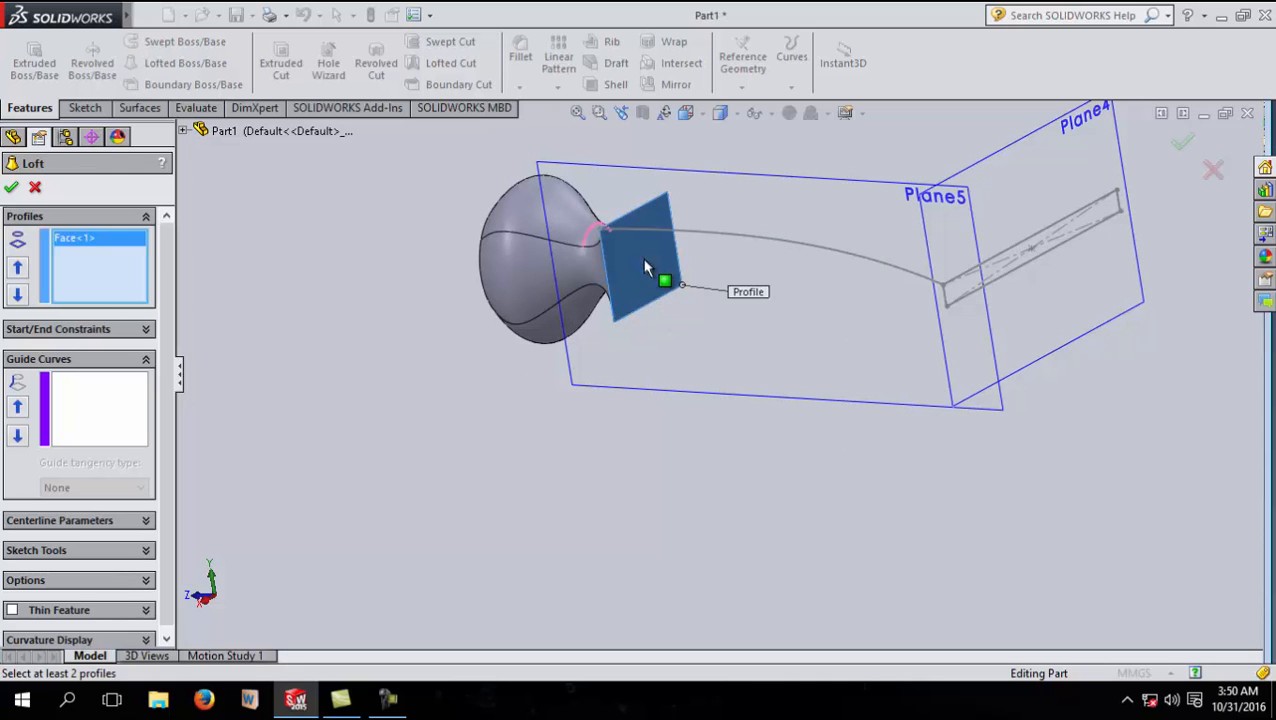
pyautogui.moveTo(417, 330); pyautogui.dragTo(390, 352, button='middle')
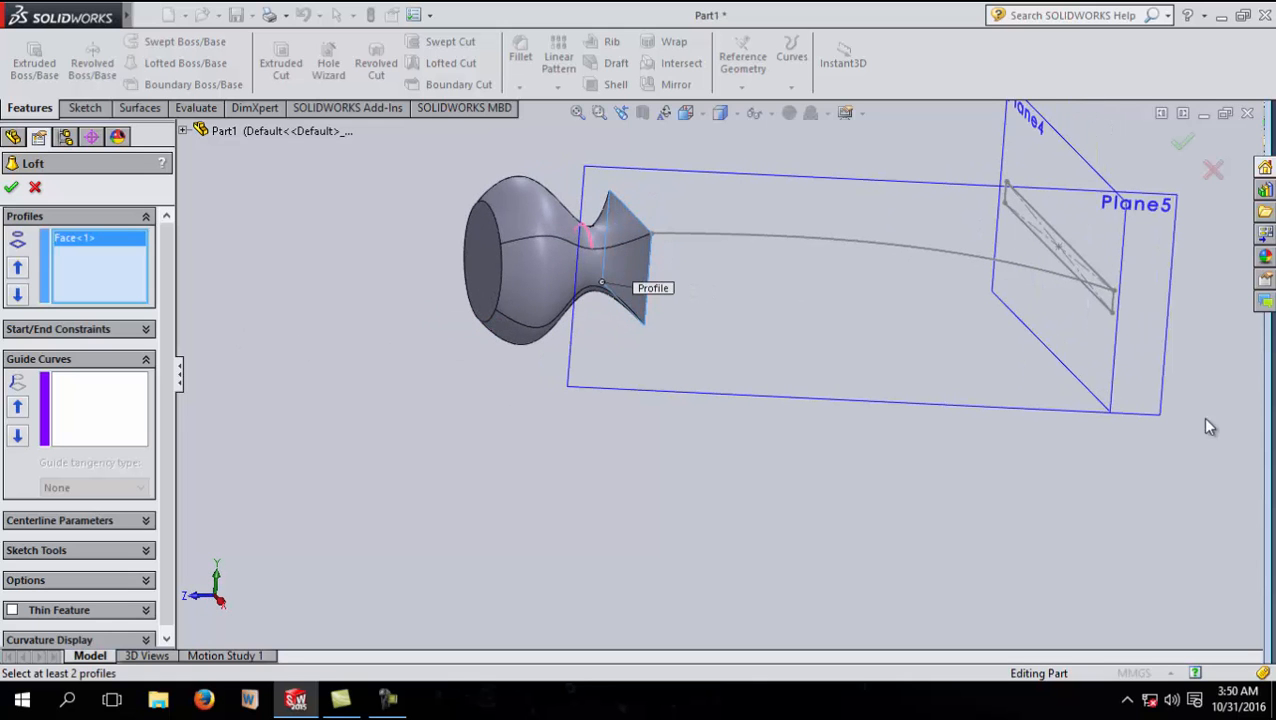
pyautogui.click(1110, 291)
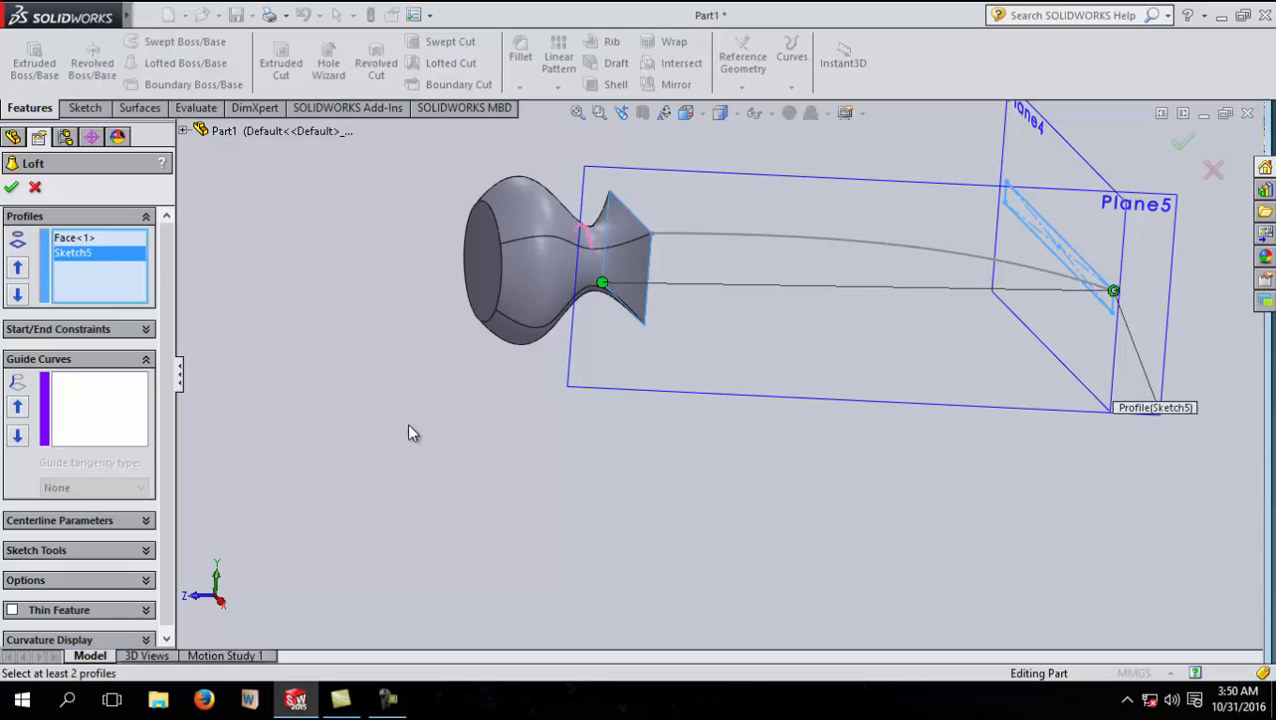
# - Move the loft connector on the end face to the upper corner where the spline starts, removing the twist from the preview
pyautogui.moveTo(826, 383); pyautogui.dragTo(700, 360, button='middle')
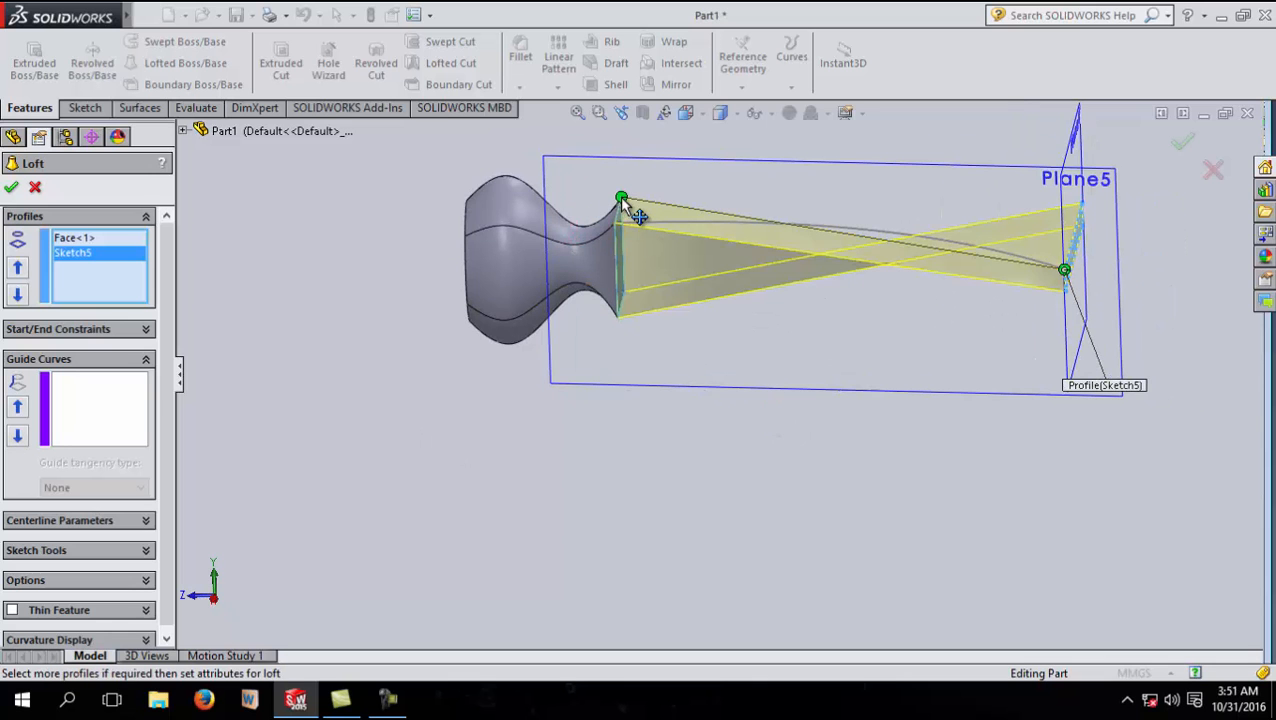
pyautogui.moveTo(621, 197); pyautogui.dragTo(627, 206)
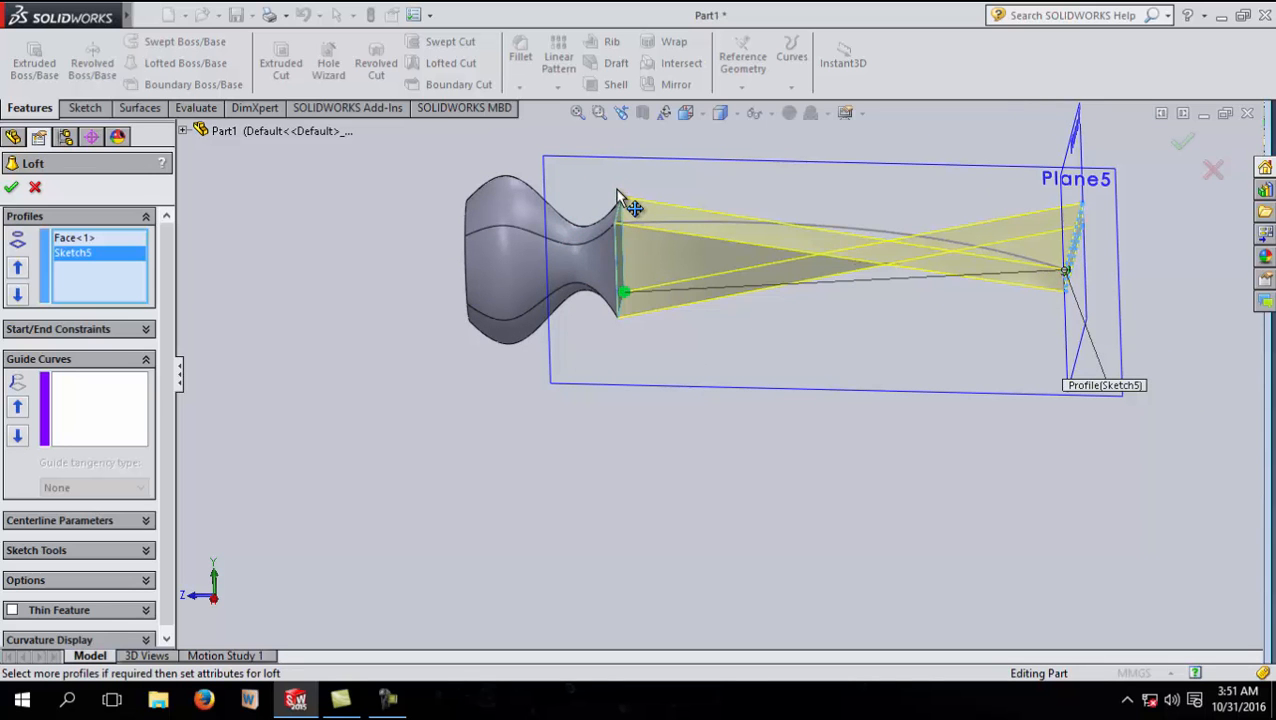
pyautogui.moveTo(622, 292); pyautogui.dragTo(616, 221)
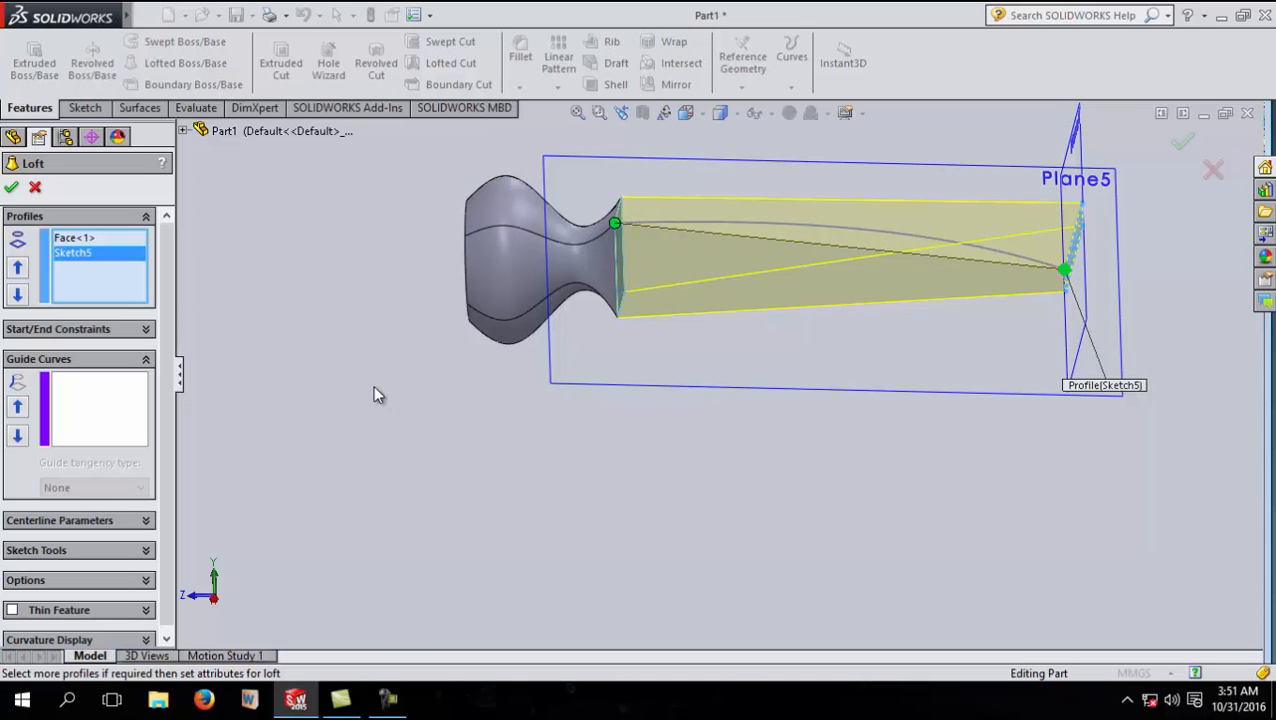
pyautogui.moveTo(319, 308); pyautogui.dragTo(433, 468, button='middle')
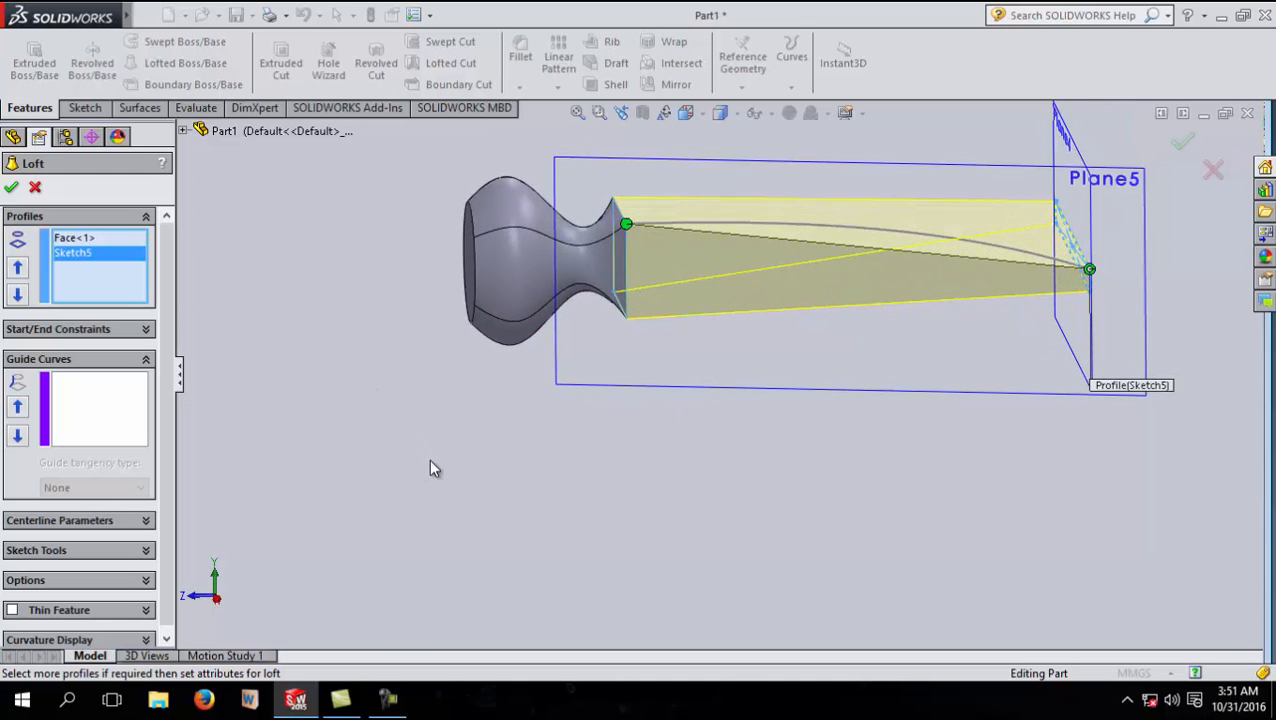
# - Use the arched spline as the loft's guide curve and finish the loft between the end face and the Sketch5 rectangle
pyautogui.moveTo(427, 546)
pyautogui.mouseDown(button='middle')
pyautogui.moveTo(473, 410)
pyautogui.moveTo(476, 343)
pyautogui.moveTo(464, 501)
pyautogui.moveTo(493, 618)
pyautogui.moveTo(374, 642)
pyautogui.moveTo(441, 598)
pyautogui.moveTo(441, 493)
pyautogui.moveTo(444, 583)
pyautogui.moveTo(464, 578)
pyautogui.moveTo(444, 512)
pyautogui.moveTo(419, 560)
pyautogui.moveTo(450, 535)
pyautogui.mouseUp(button='middle')
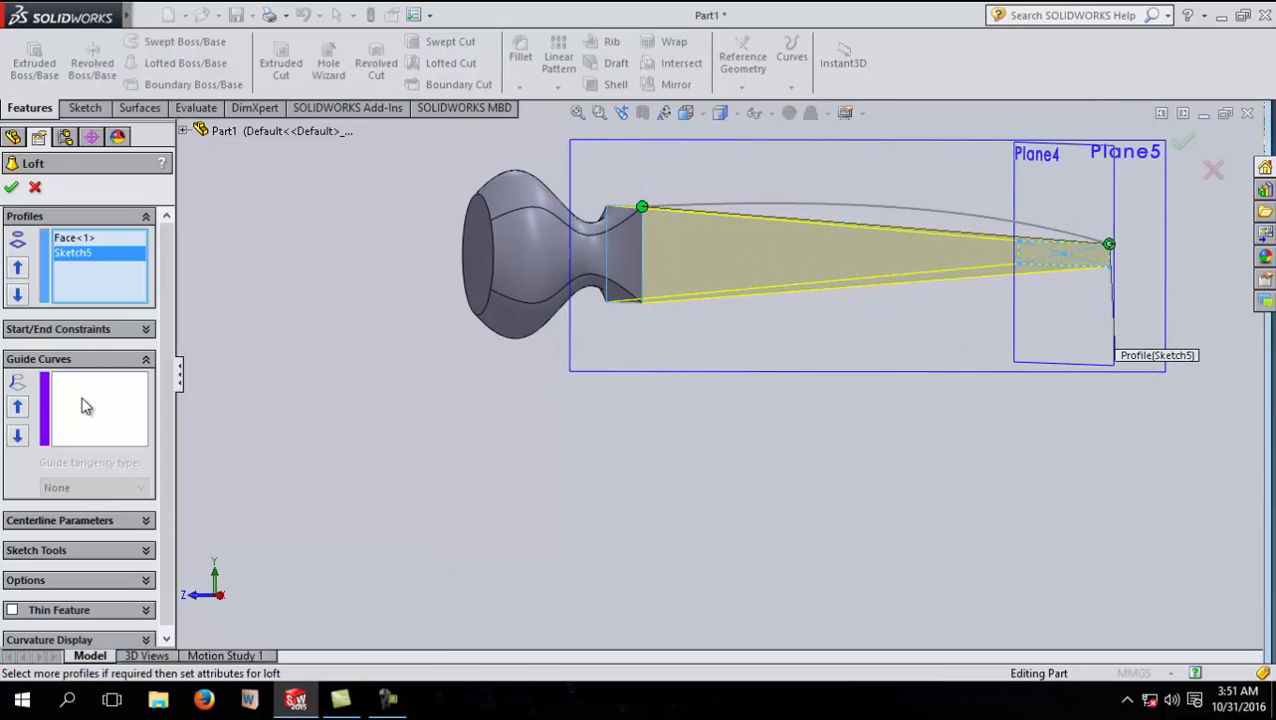
pyautogui.moveTo(315, 368); pyautogui.dragTo(314, 396, button='middle')
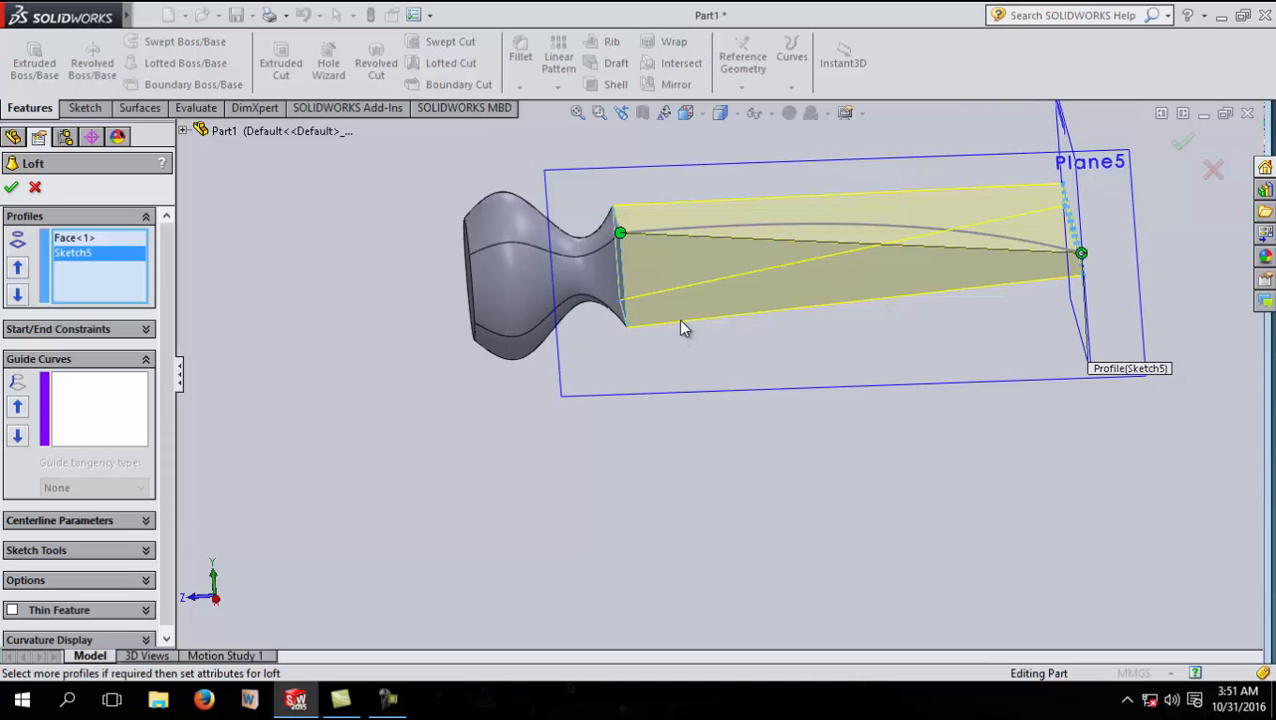
pyautogui.moveTo(398, 357); pyautogui.dragTo(405, 395, button='middle')
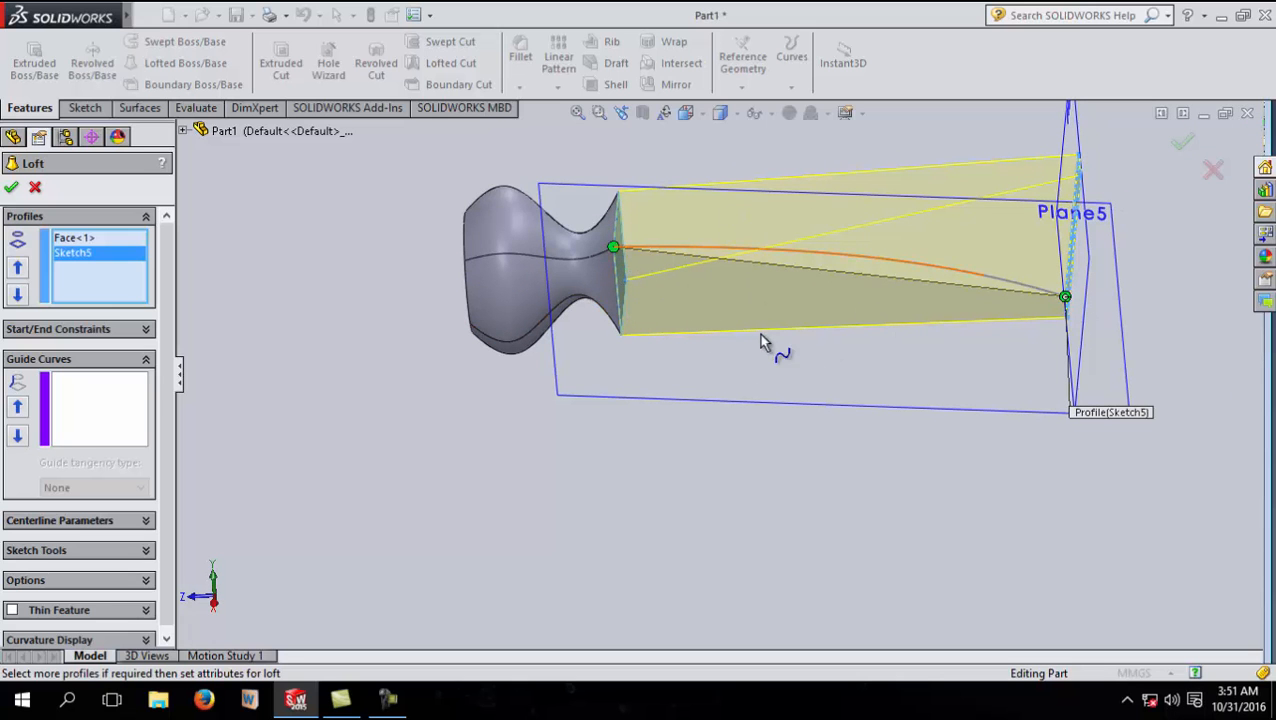
pyautogui.moveTo(867, 495); pyautogui.dragTo(798, 511, button='middle')
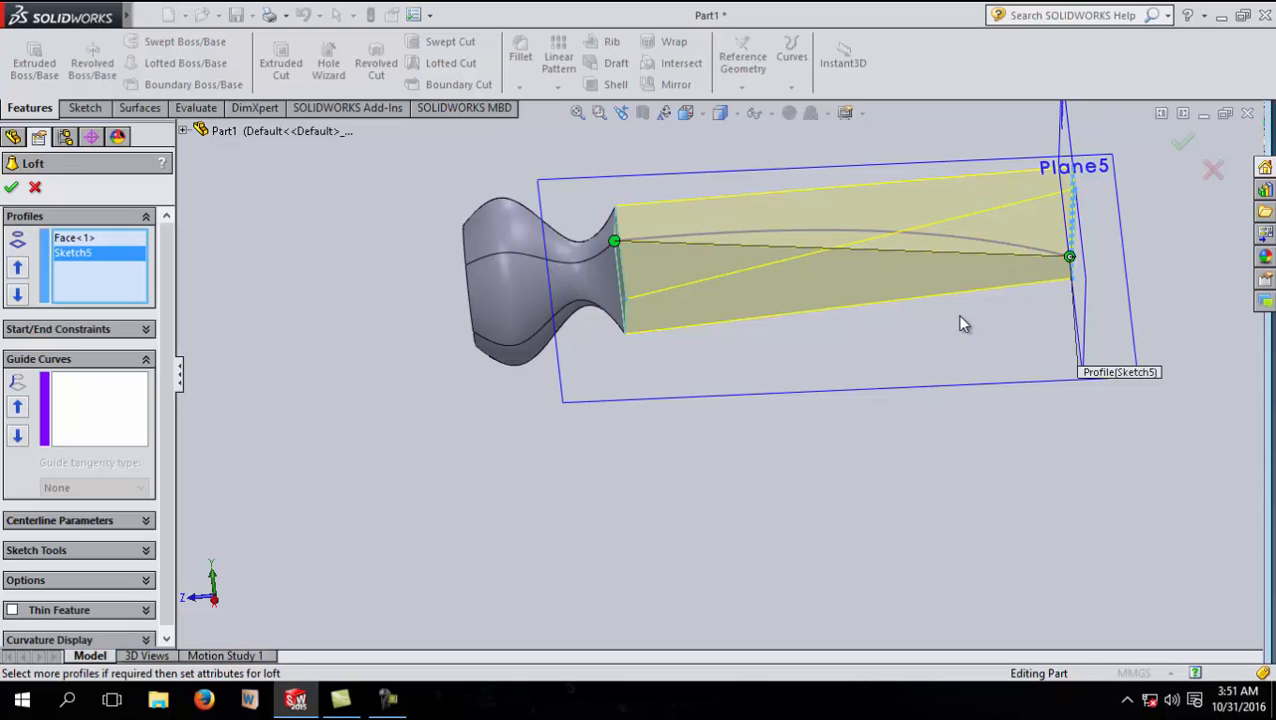
pyautogui.click(100, 419)
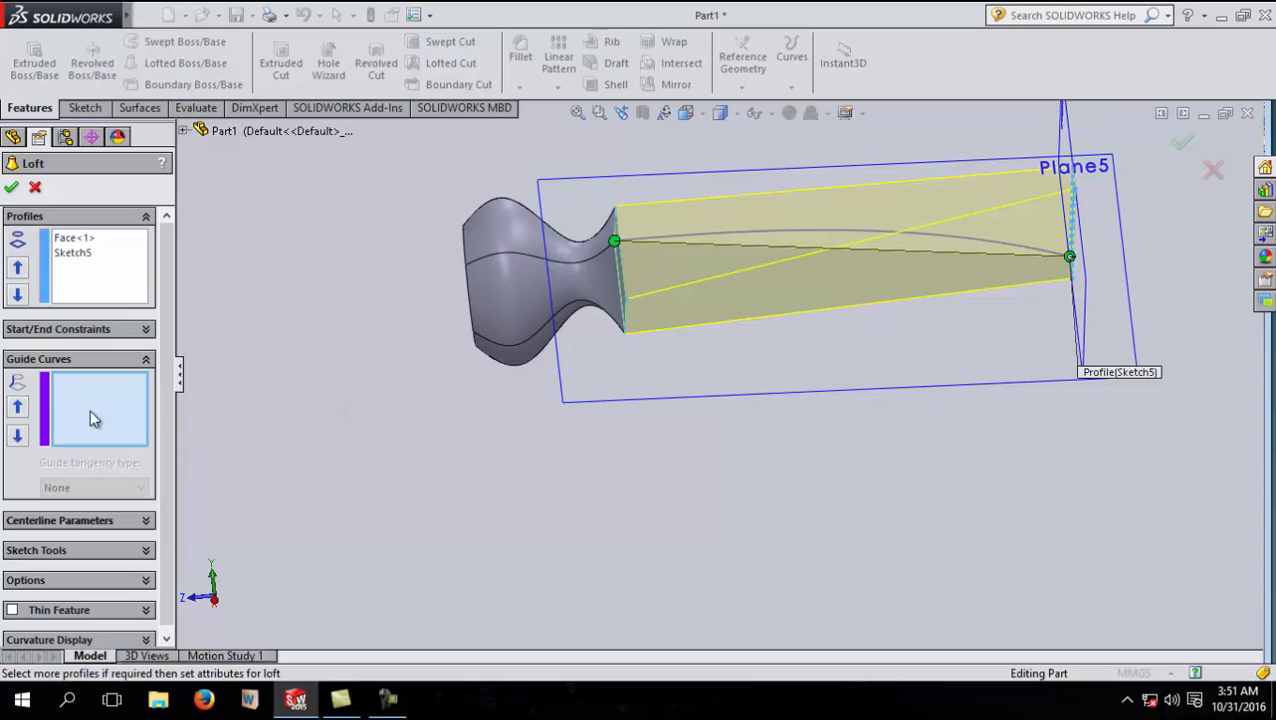
pyautogui.click(984, 244)
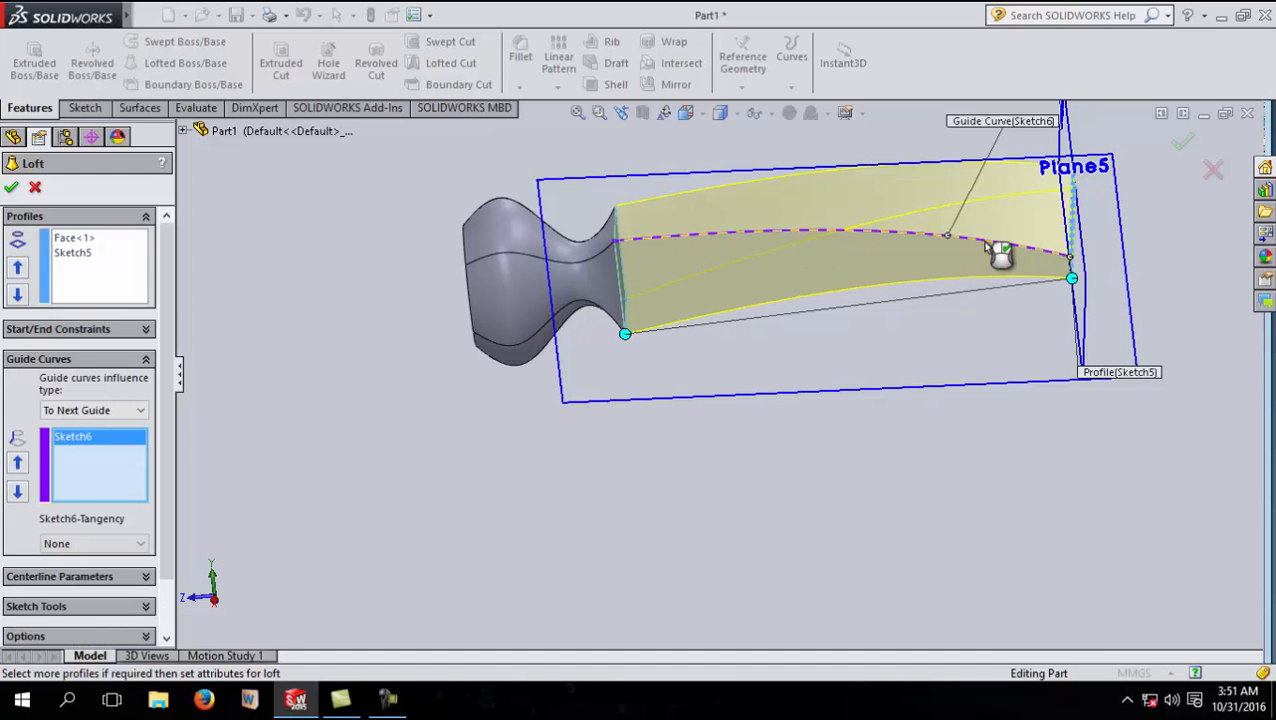
pyautogui.moveTo(717, 499); pyautogui.dragTo(729, 464, button='middle')
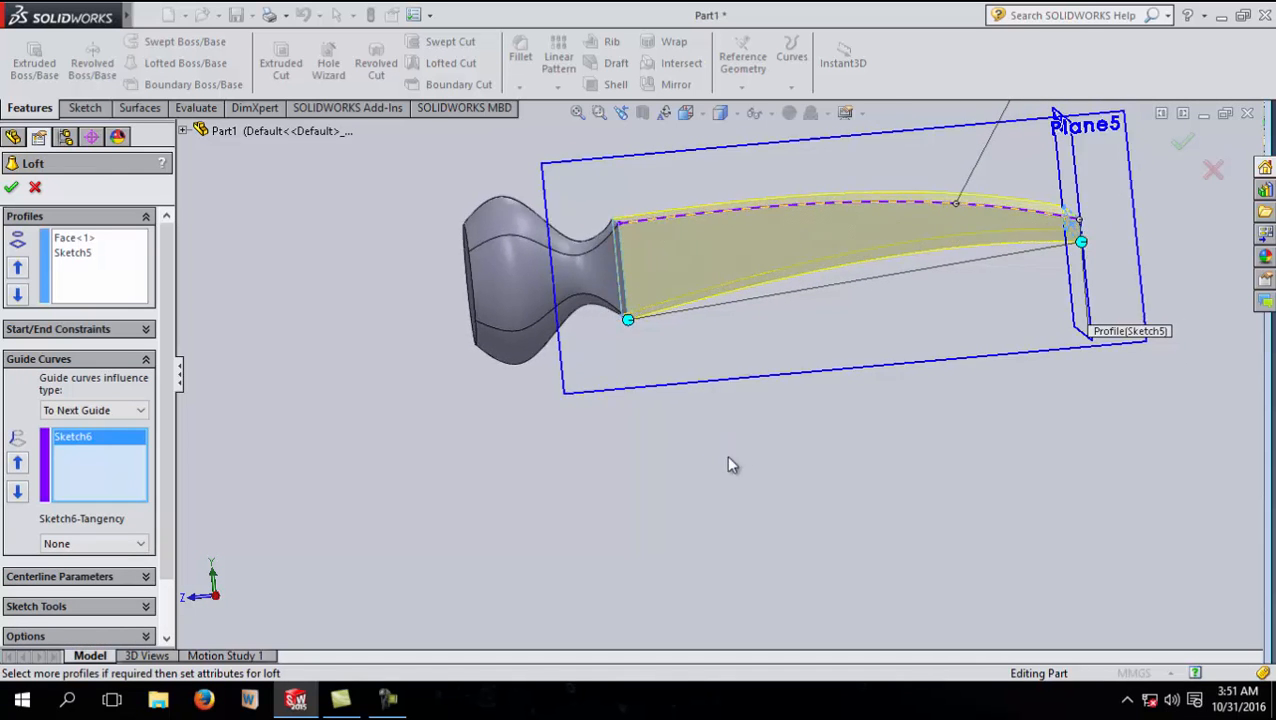
pyautogui.moveTo(276, 403); pyautogui.dragTo(272, 405, button='middle')
pyautogui.click(12, 189)
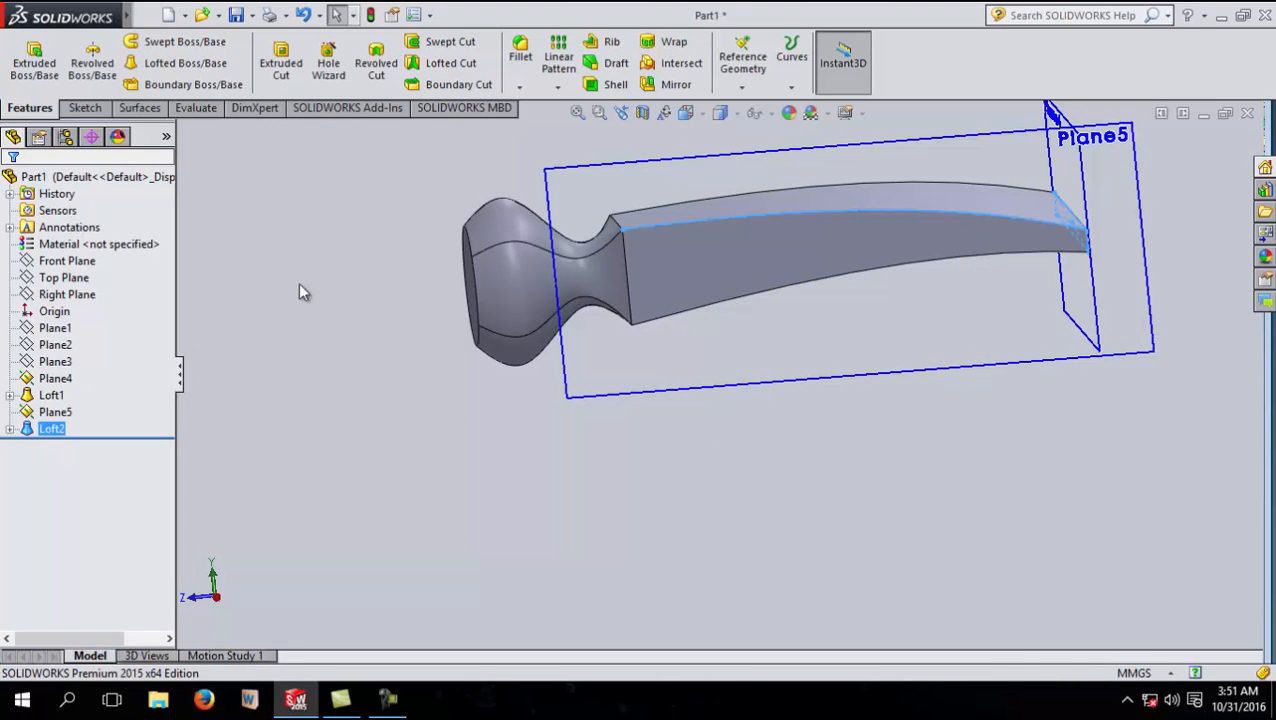
# - Hide the reference planes Plane5 and Plane4
pyautogui.moveTo(345, 305); pyautogui.dragTo(362, 356, button='middle')
pyautogui.click(911, 374)
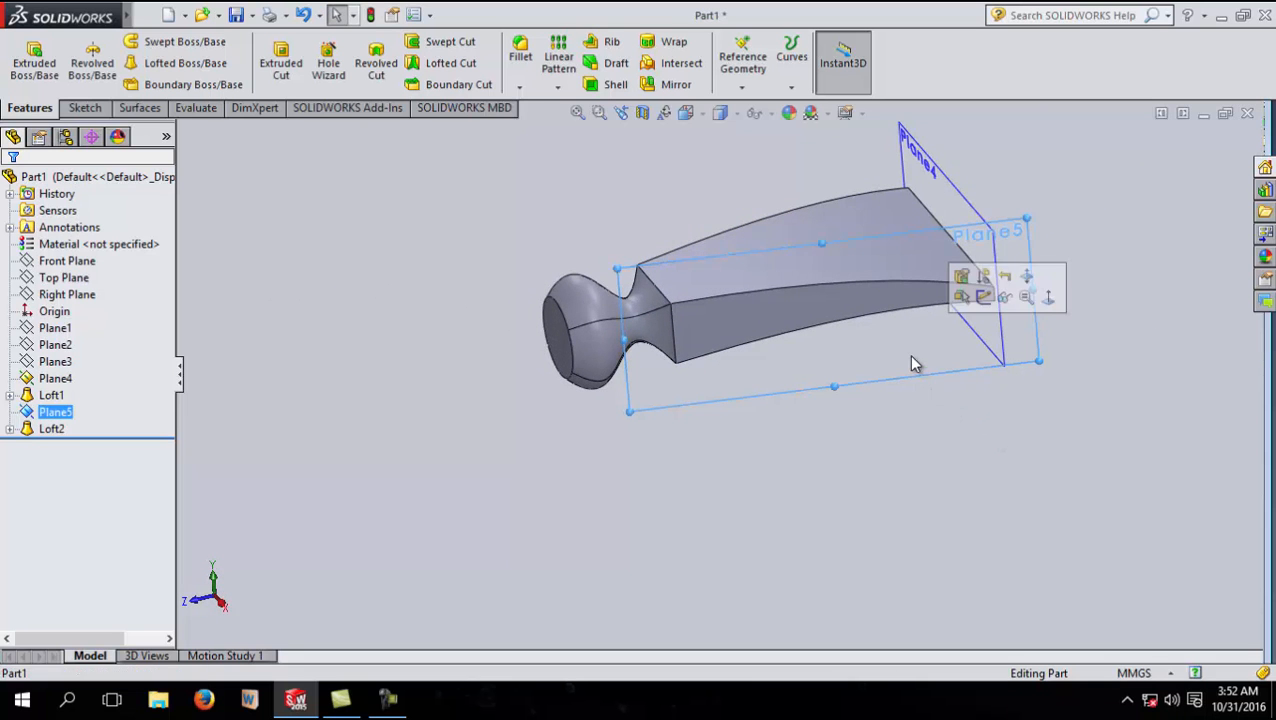
pyautogui.click(1004, 301)
pyautogui.click(1004, 320)
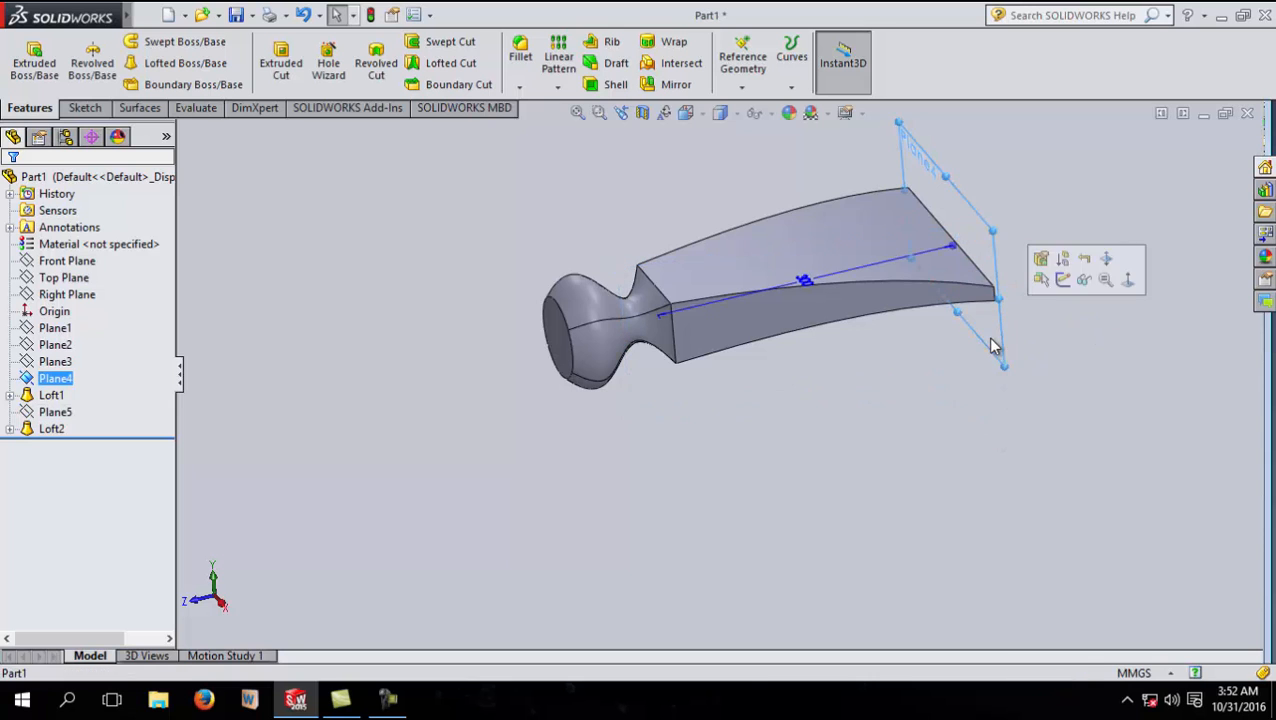
pyautogui.click(1083, 282)
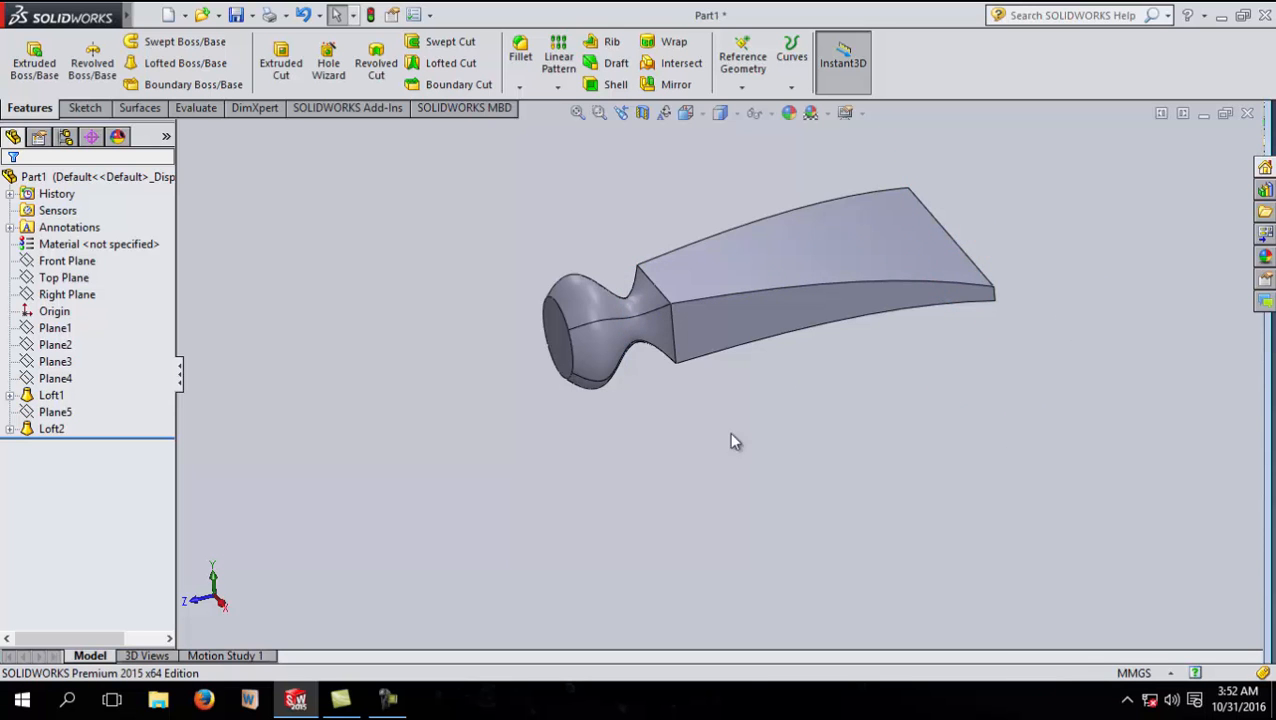
# - Examine the lofted hammer head up close and from several angles, including its round striking face and curved tapered end
pyautogui.scroll(-4, 769, 236)
pyautogui.moveTo(706, 564); pyautogui.dragTo(661, 534, button='middle')
pyautogui.scroll(-1, 597, 540)
pyautogui.scroll(1, 598, 537)
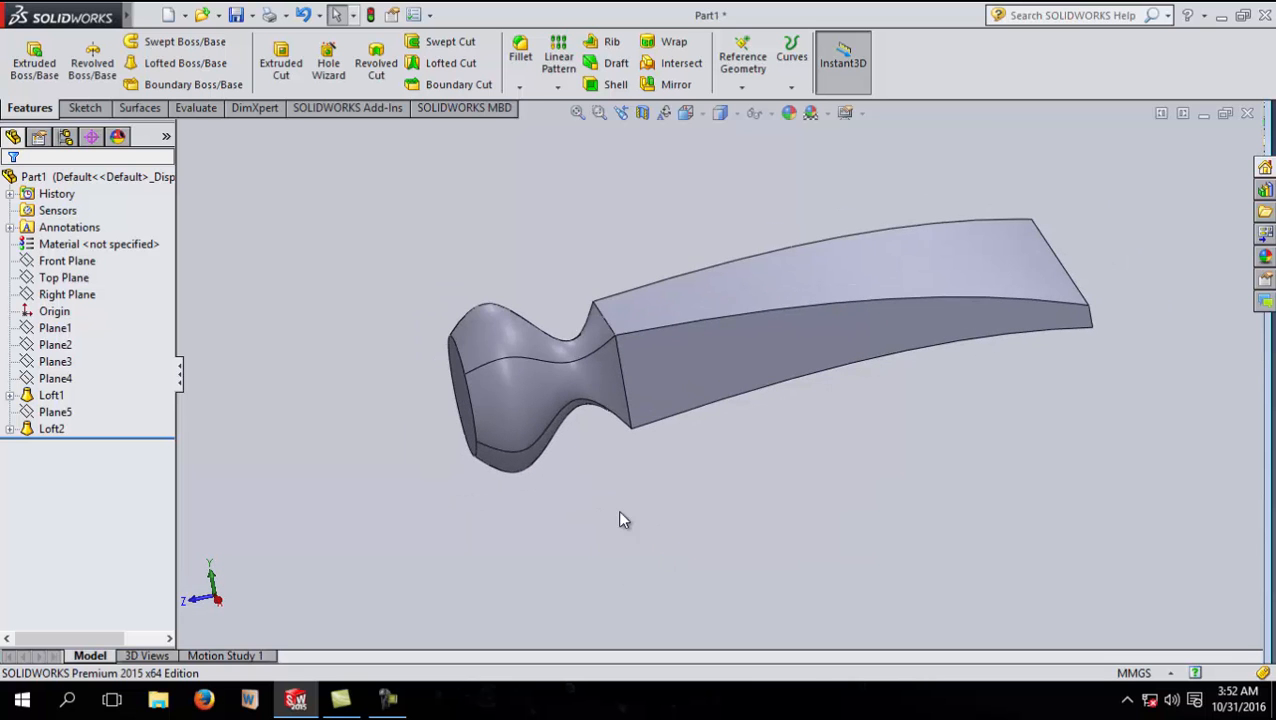
pyautogui.scroll(-1, 726, 222)
pyautogui.scroll(-1, 774, 469)
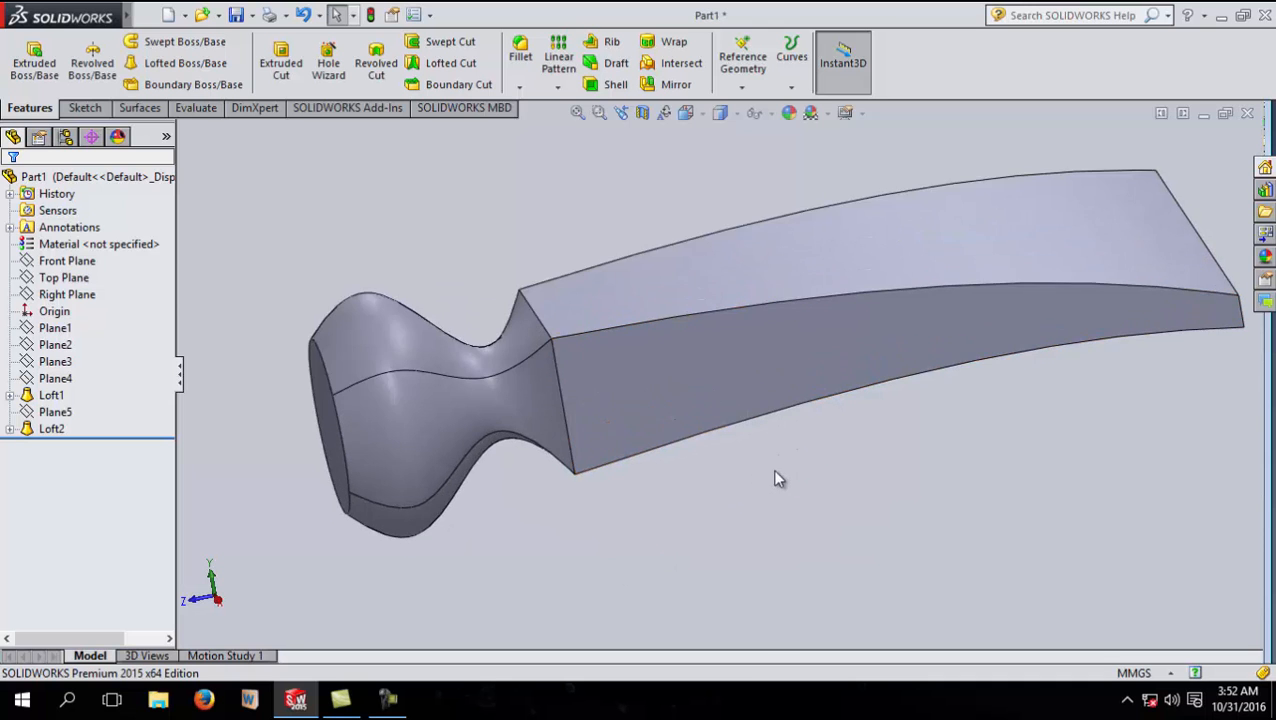
pyautogui.scroll(1, 773, 469)
pyautogui.moveTo(751, 498); pyautogui.dragTo(748, 502, button='middle')
pyautogui.moveTo(758, 500); pyautogui.dragTo(757, 498, button='middle')
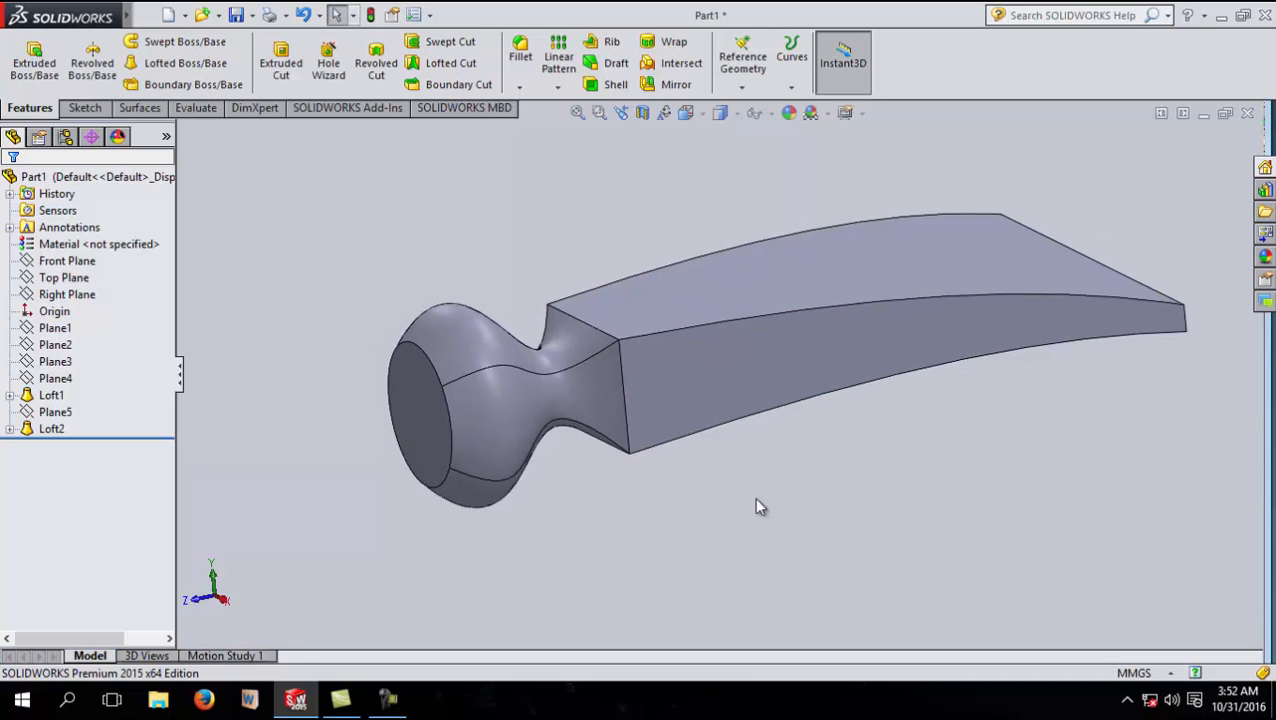